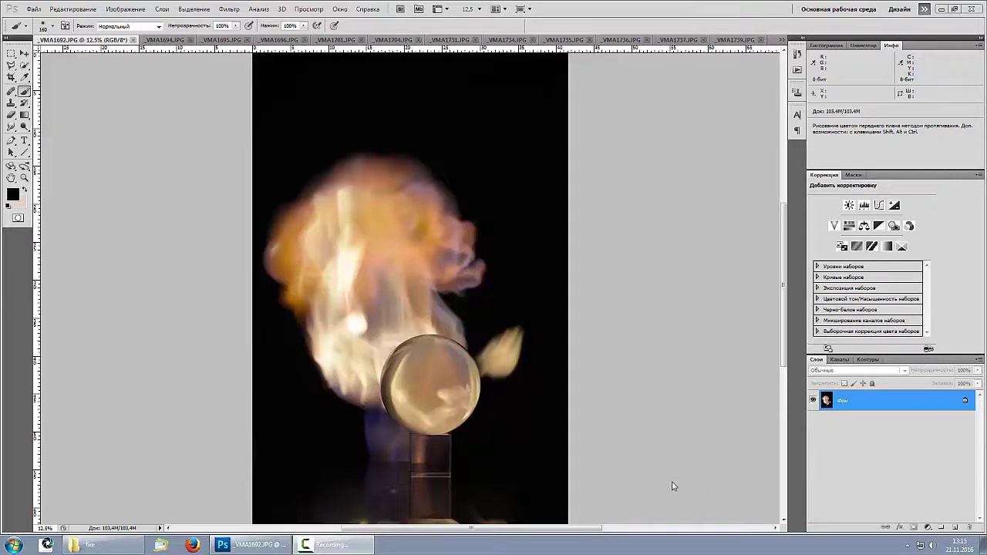
Change the workspace background around the _VMA1692.JPG fire photo from grey to black.
right_click(658, 429)
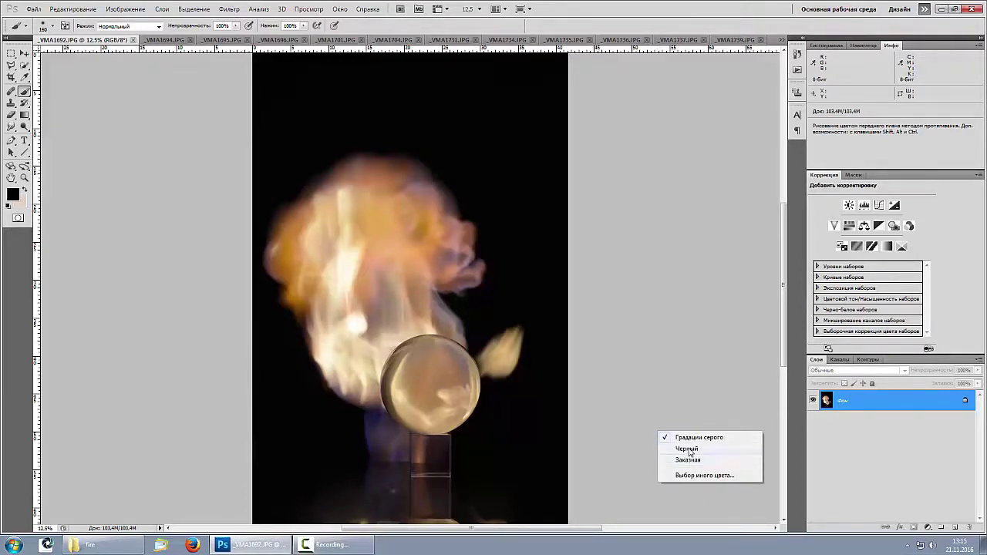
left_click(687, 448)
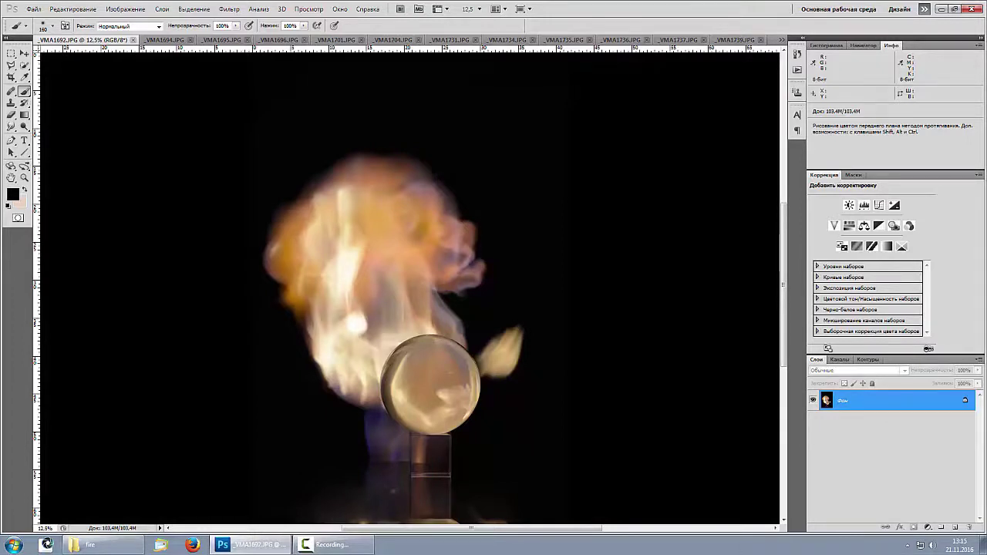
key("ctrl+plus")
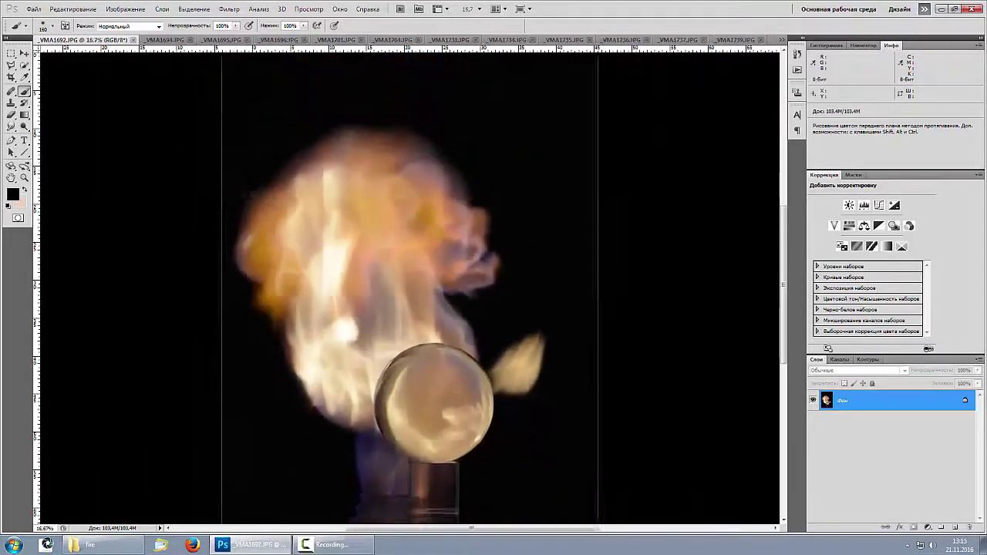
key("ctrl+minus")
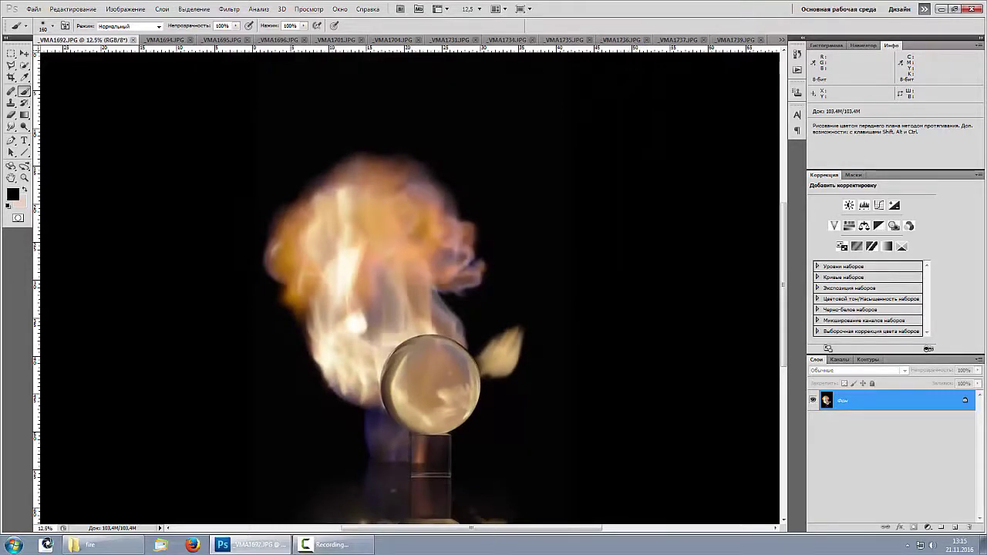
key("space")
mouse_move(586, 467)
left_mouse_down()
mouse_move(577, 403)
mouse_move(588, 460)
mouse_move(587, 451)
left_mouse_up()
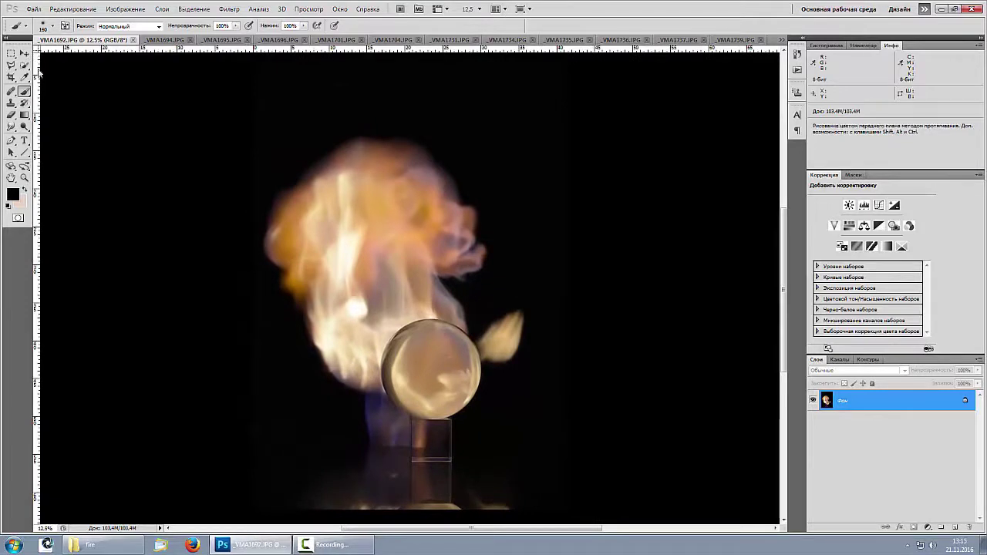
Examine the flame and glass sphere up close in _VMA1694.JPG and _VMA1695.JPG.
left_click(163, 40)
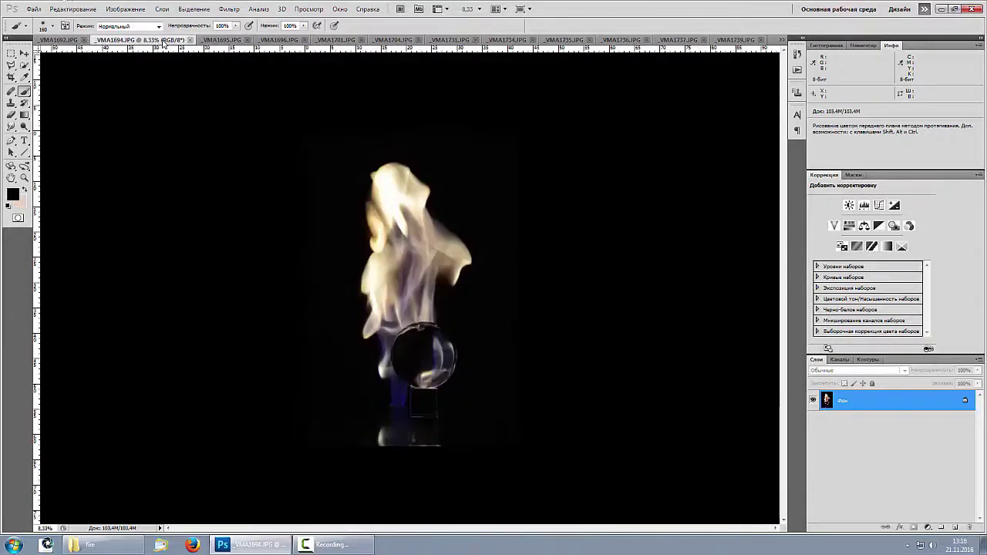
key("ctrl+equal")
key("ctrl+equal")
key("ctrl+equal")
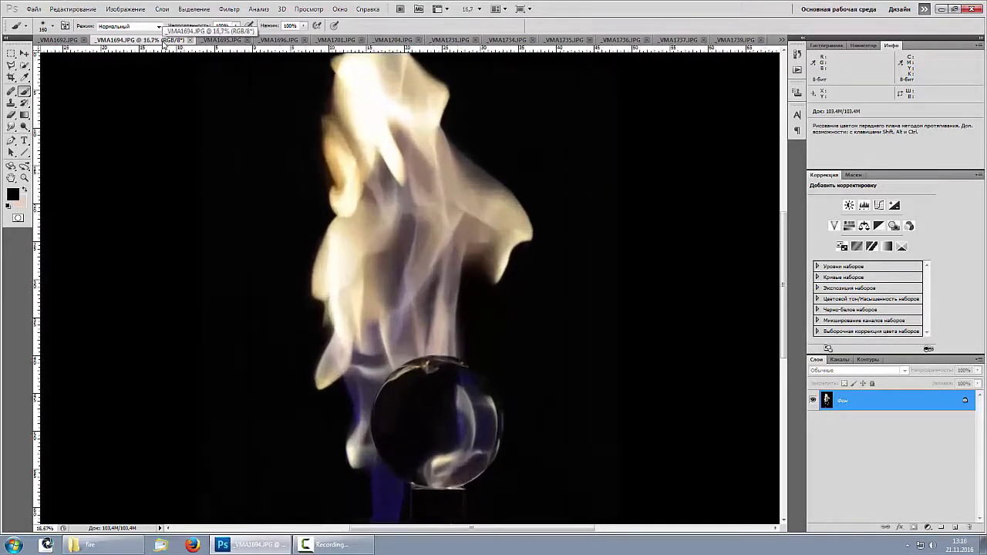
key("ctrl+minus")
key("ctrl+minus")
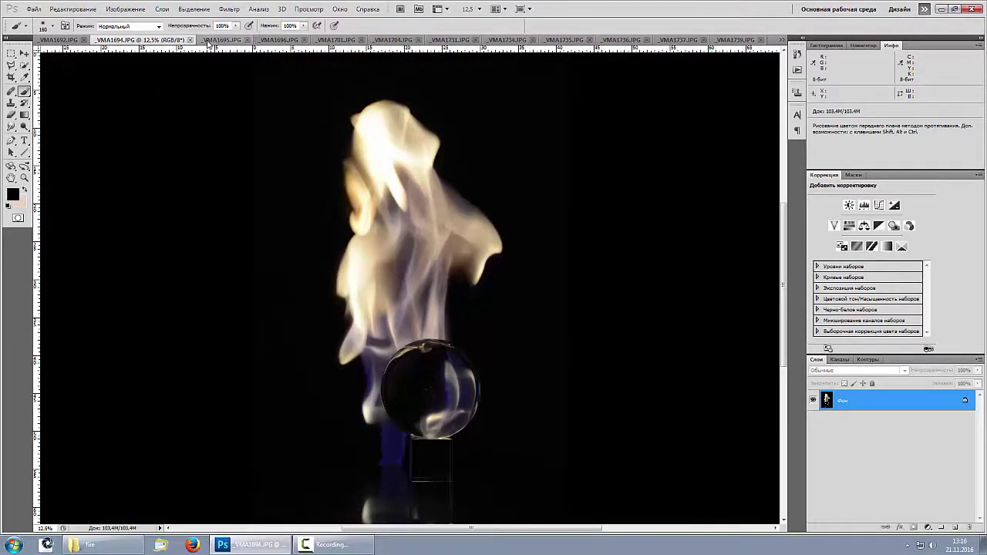
left_click(220, 40)
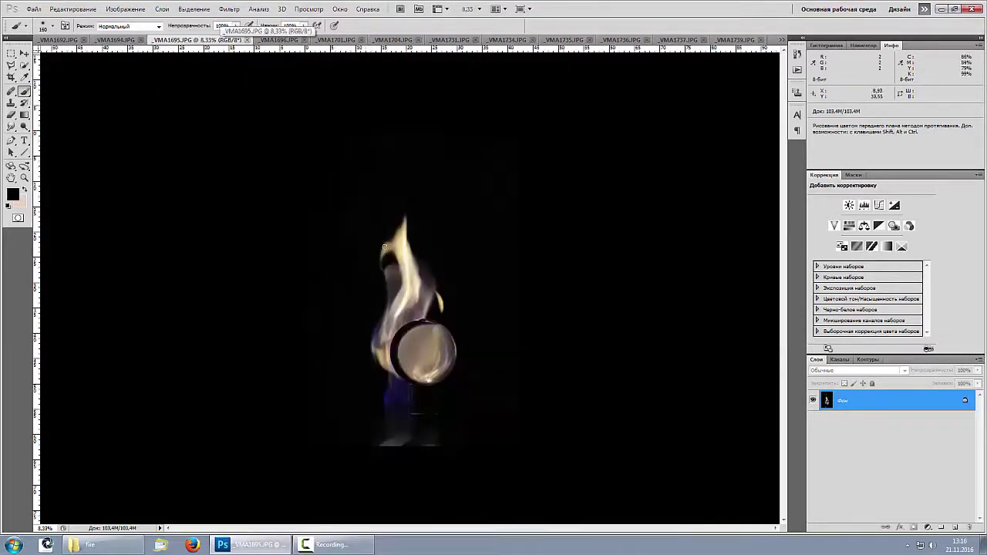
key("ctrl+equal")
key("ctrl+equal")
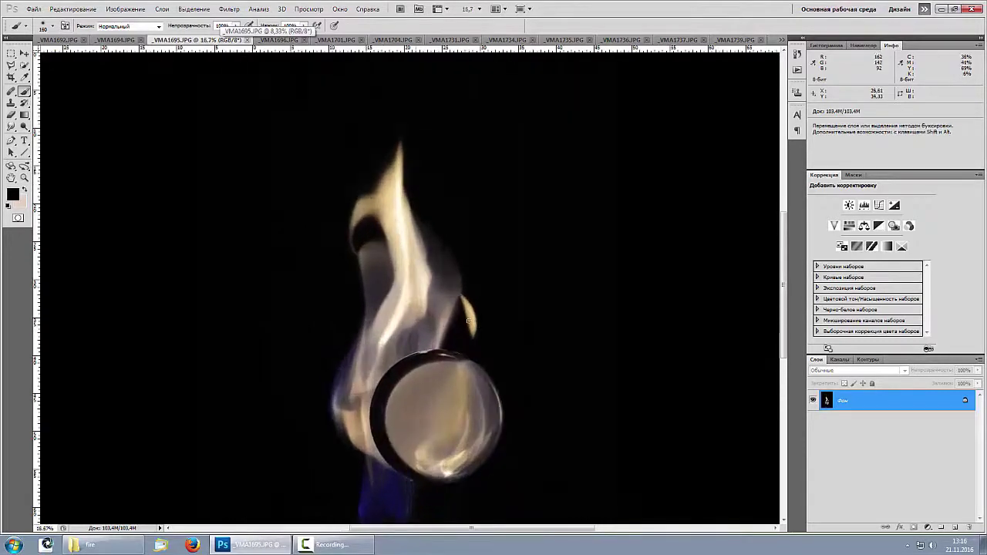
Inspect the flame shapes and sphere refractions in _VMA1696.JPG and _VMA1701.JPG at larger magnification.
left_click(280, 41)
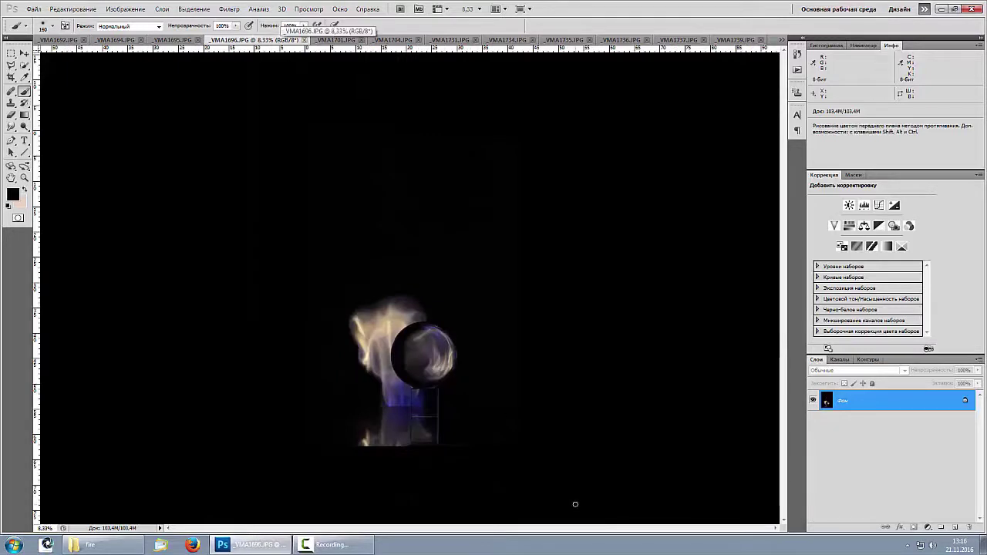
key("ctrl")
scroll(575, 504, "up", 3)
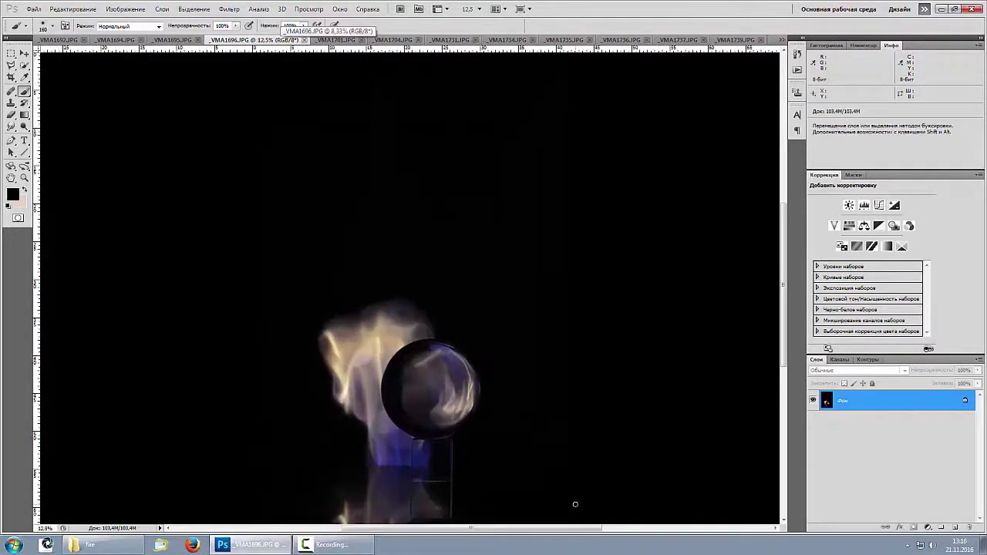
scroll(550, 432, "down", 5)
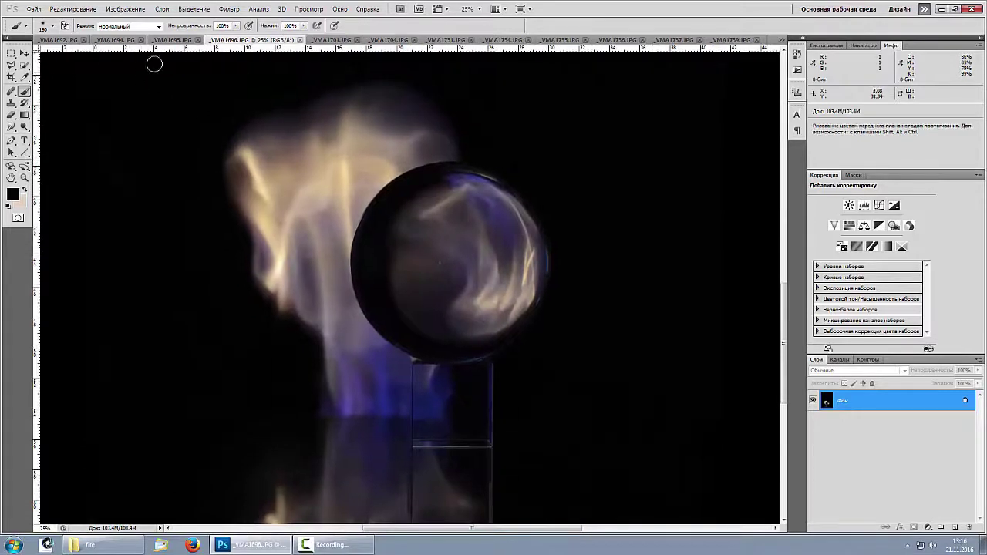
left_click(329, 40)
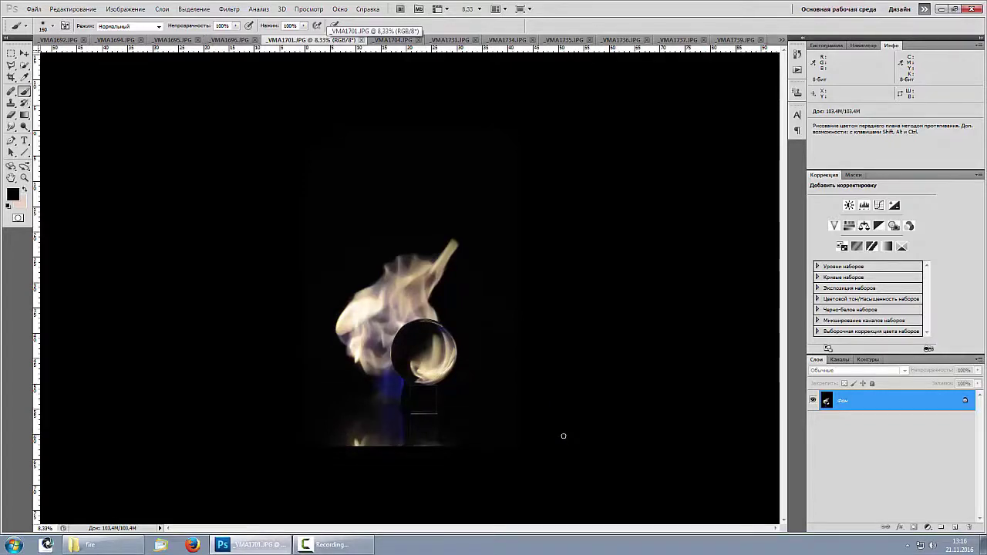
key("ctrl+plus")
key("ctrl+plus")
key("ctrl+minus")
key("ctrl+minus")
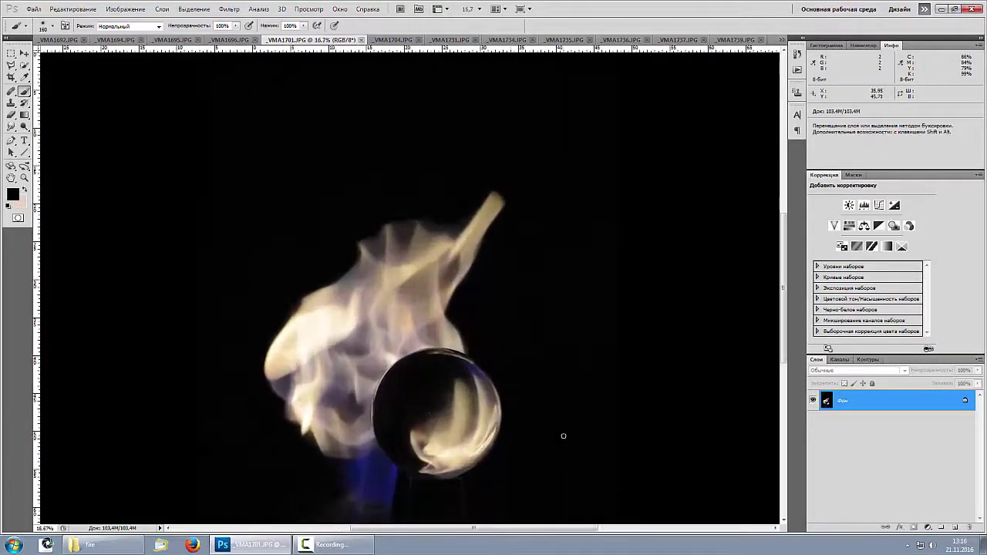
Examine _VMA1704.JPG both as a whole and close up around the sphere's flame reflections.
left_click(393, 40)
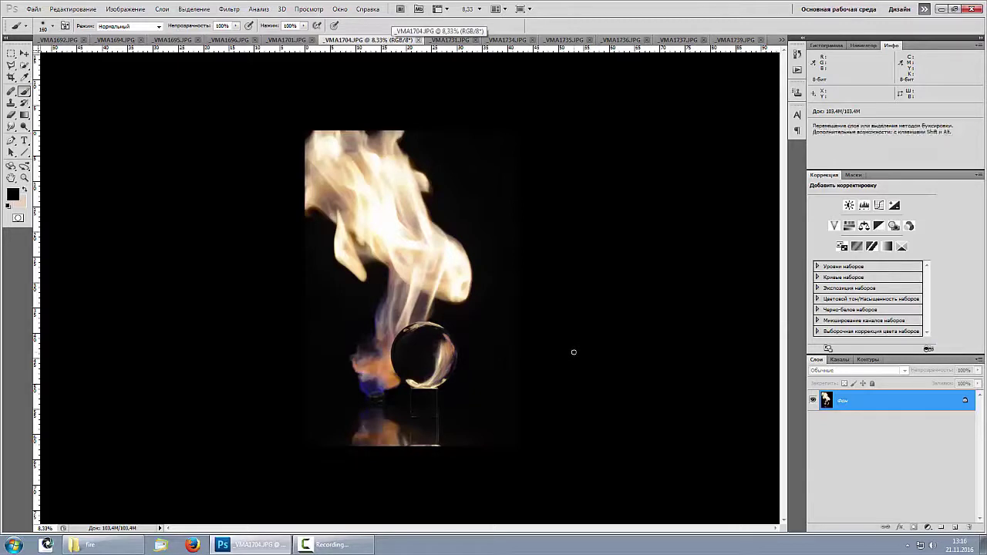
key("ctrl+plus")
key("ctrl+plus")
key("ctrl+plus")
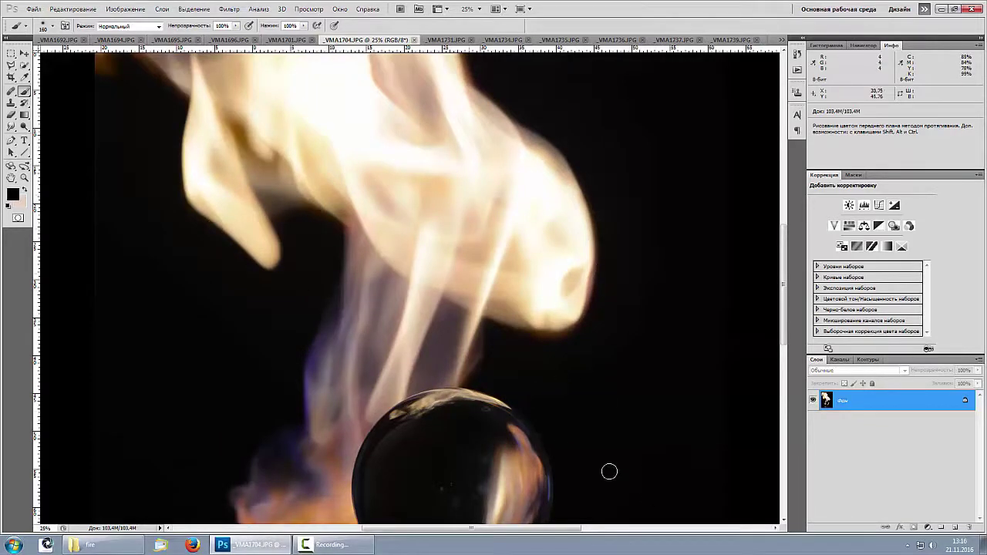
key("ctrl+minus")
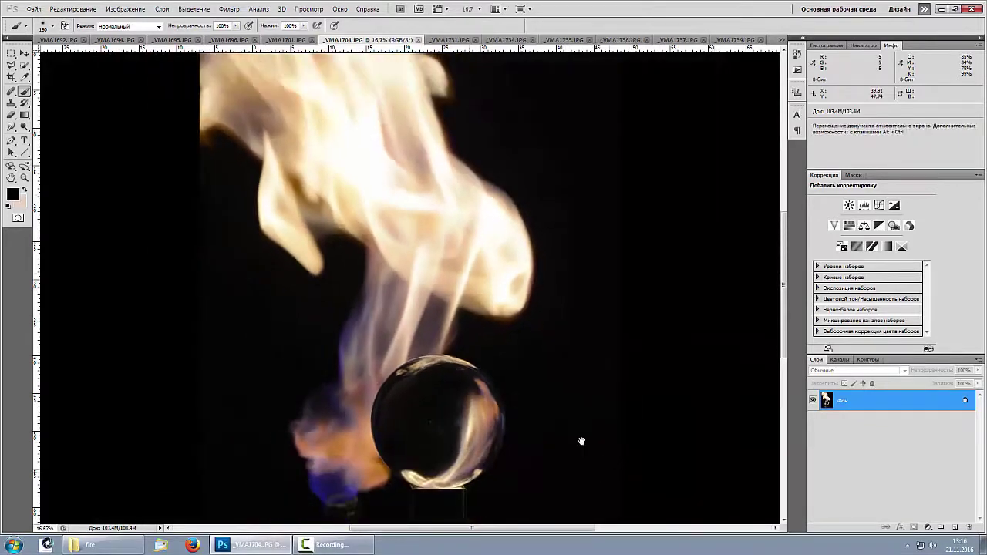
key("ctrl+plus")
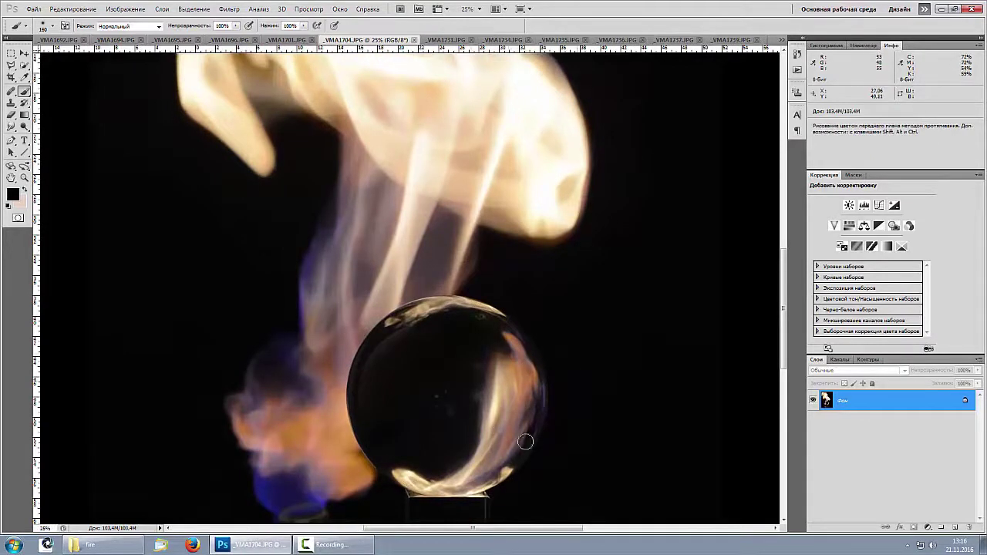
key("ctrl+minus")
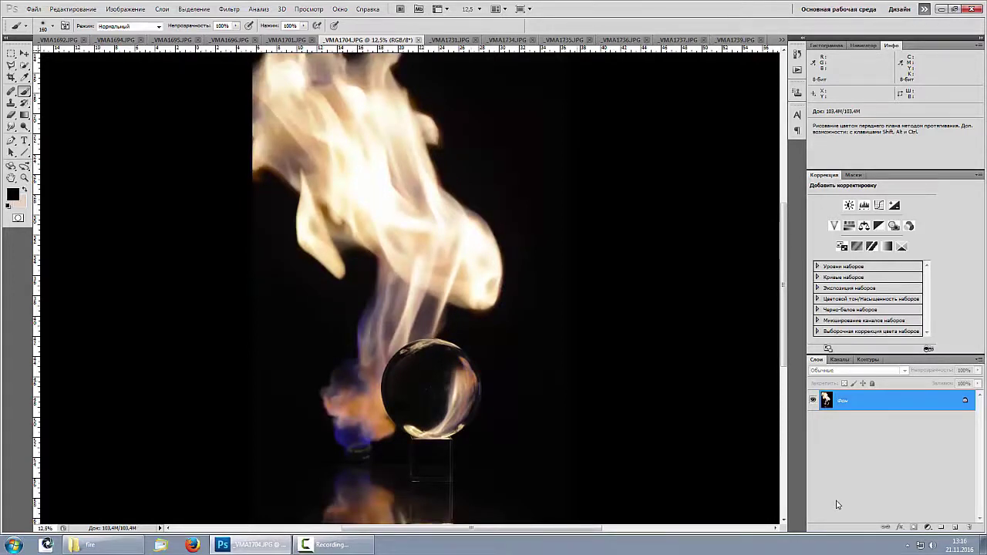
Review the flame, sphere and bright left edge in _VMA1731.JPG and _VMA1734.JPG.
left_click(444, 42)
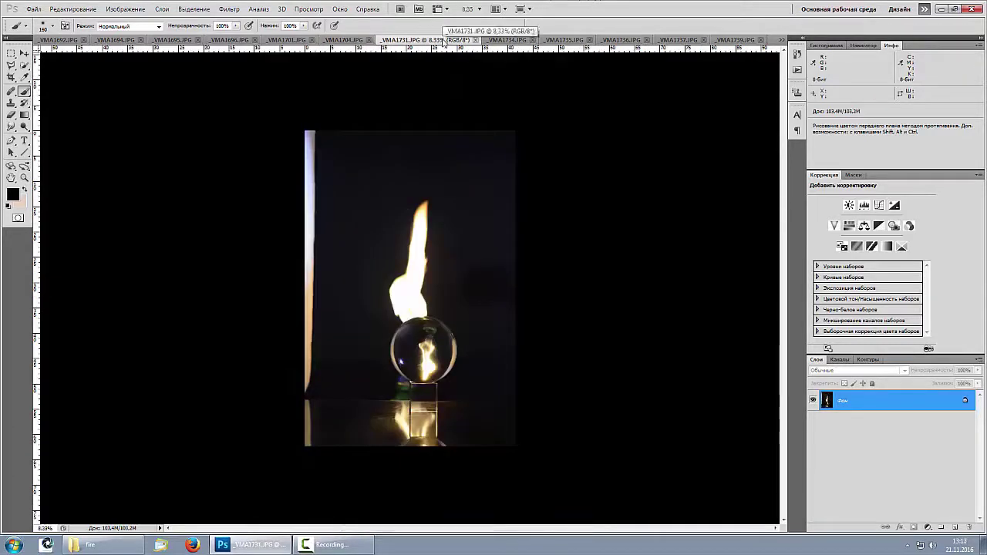
key("ctrl+plus")
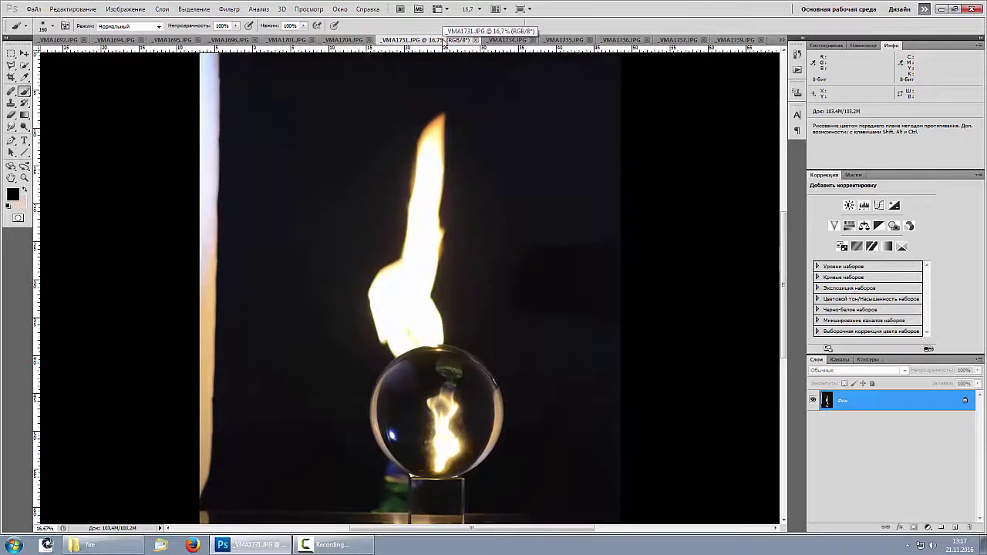
key("ctrl+minus")
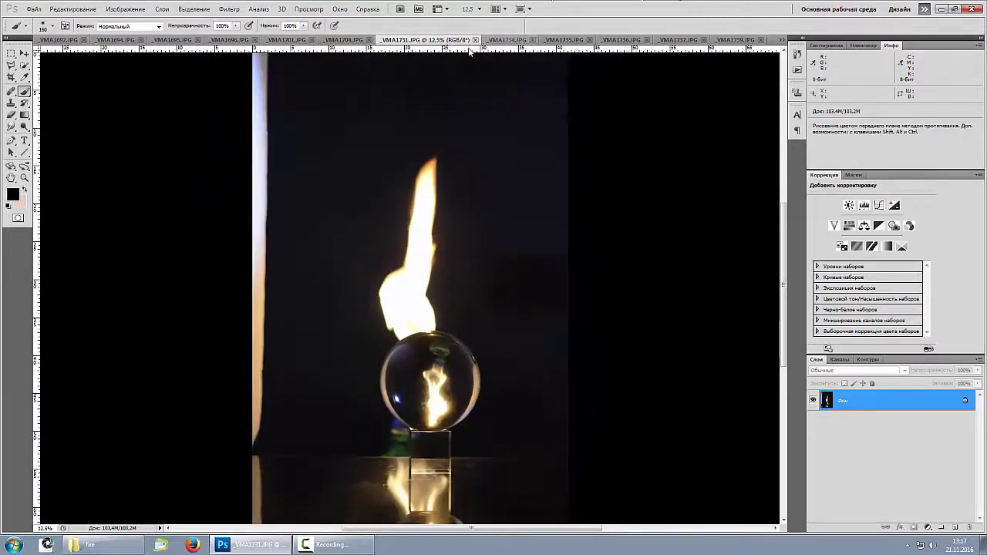
left_click(505, 41)
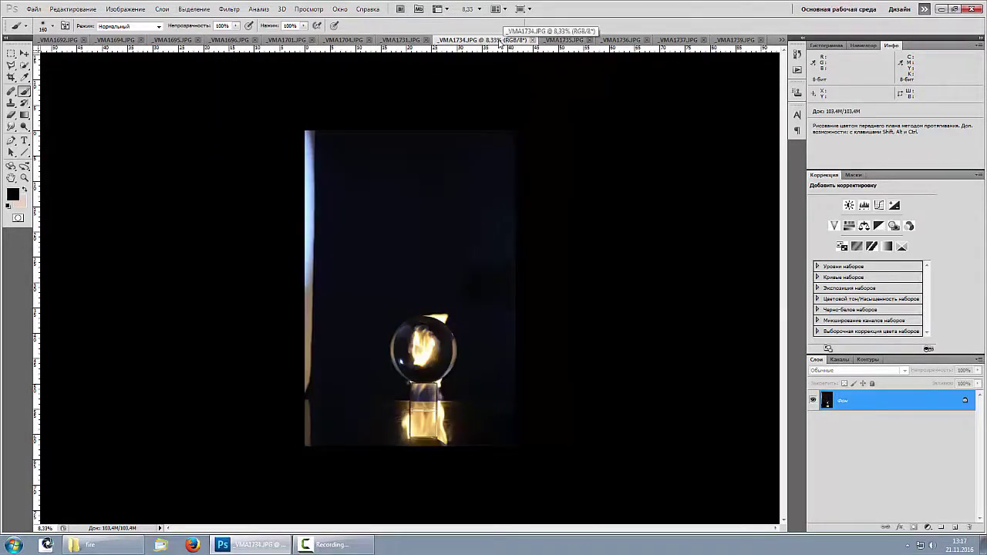
key("ctrl+plus")
key("ctrl+plus")
key("ctrl+plus")
key("ctrl+minus")
key("ctrl+minus")
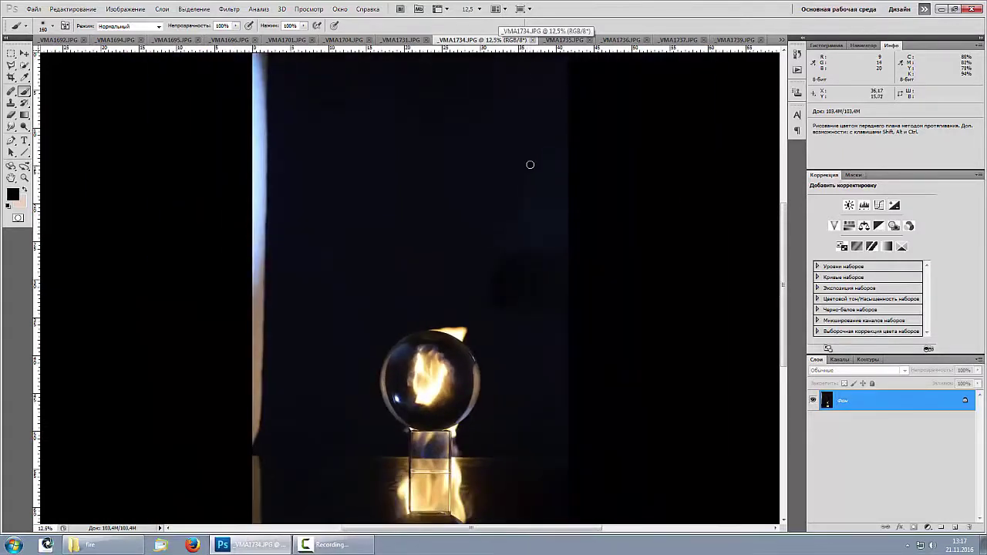
View _VMA1735.JPG and examine the flame, sphere and table reflection in _VMA1736.JPG up close.
left_click(556, 41)
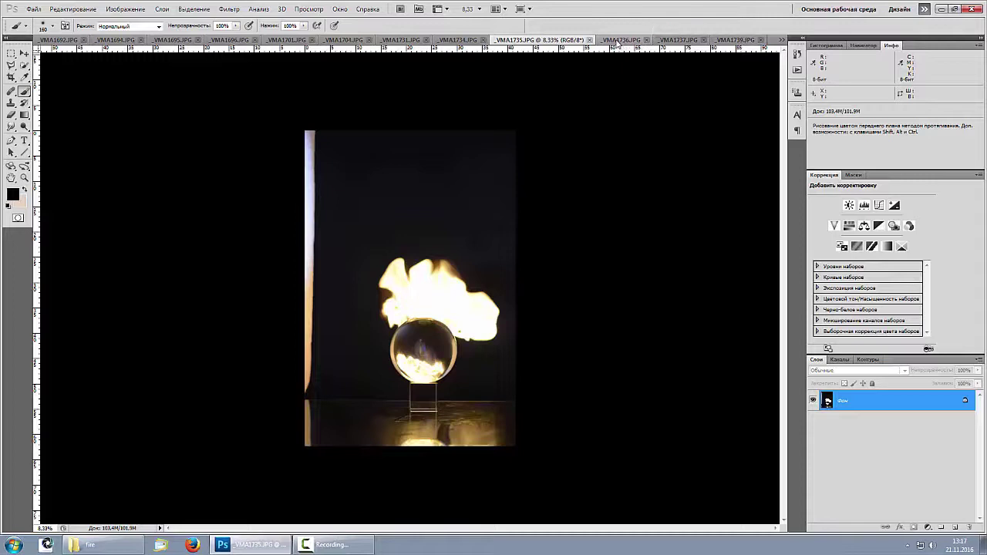
left_click(618, 41)
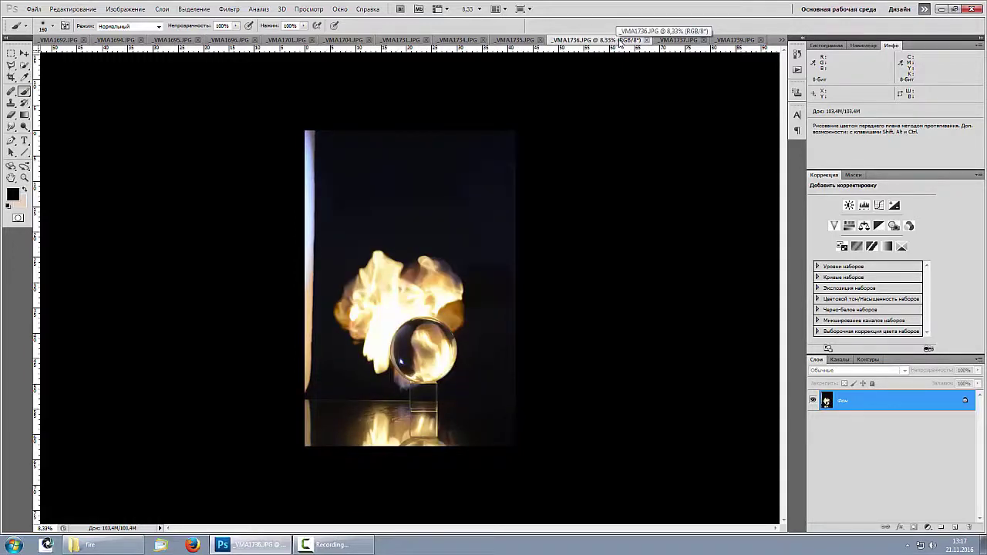
key("ctrl+plus")
key("ctrl+plus")
key("ctrl+plus")
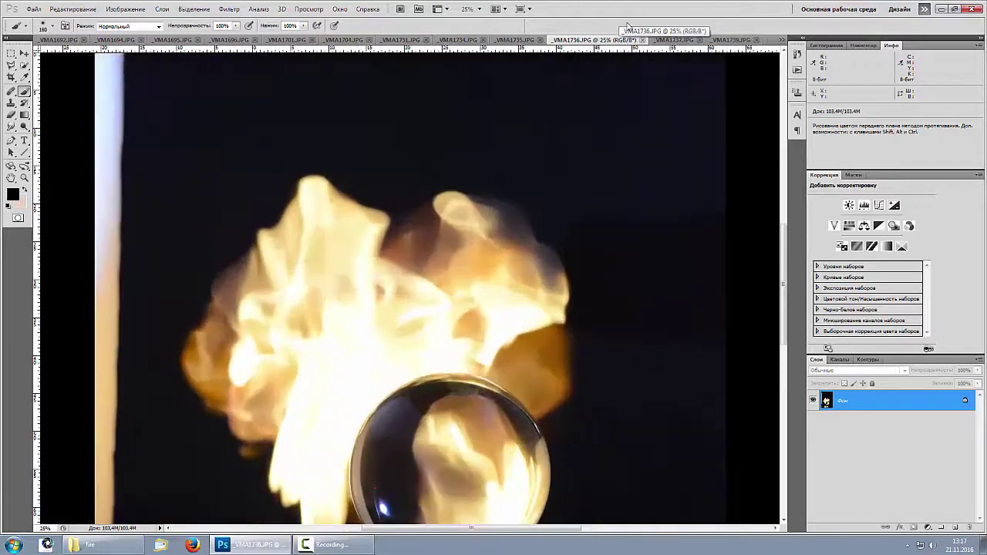
left_click_drag(462, 357, 444, 131)
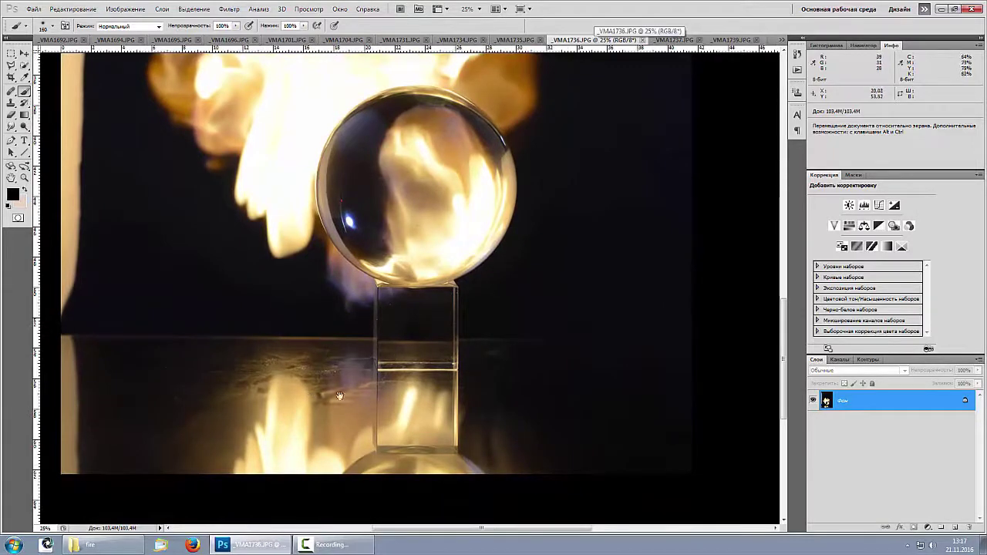
scroll(640, 485, "down", 3)
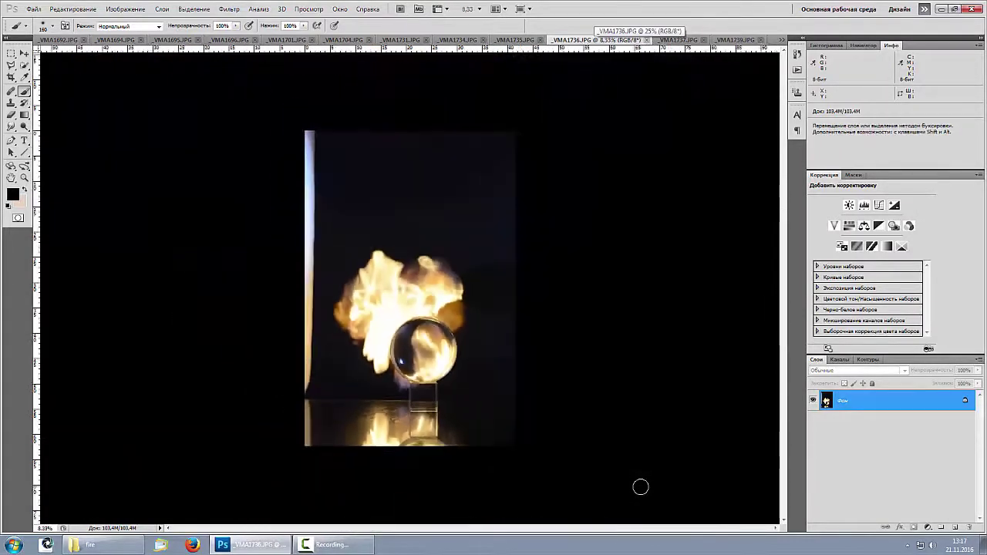
scroll(639, 486, "up", 1)
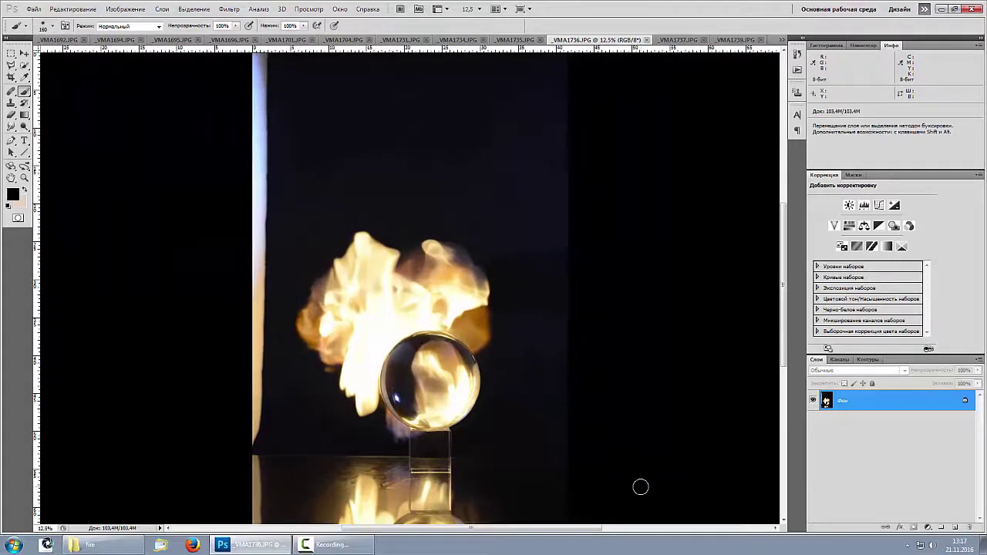
scroll(640, 486, "up", 1)
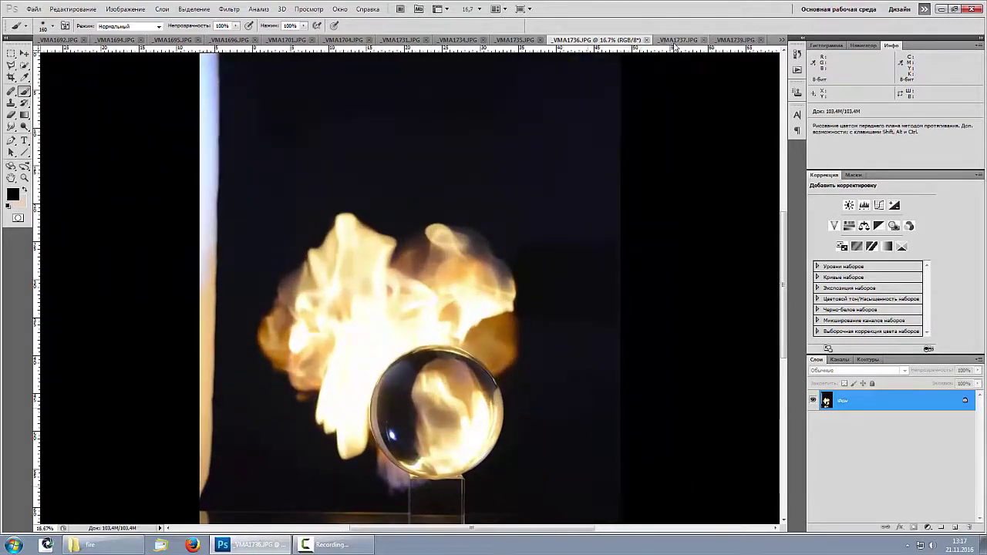
Inspect the mushroom-shaped flame above the sphere in _VMA1737.JPG, close up and as a whole.
left_click(676, 40)
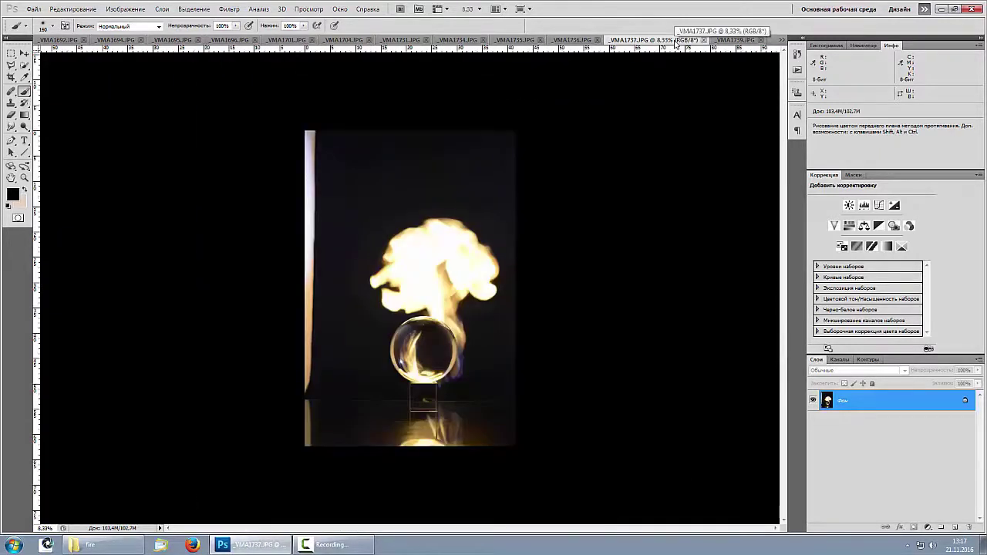
key("ctrl+plus")
key("ctrl+plus")
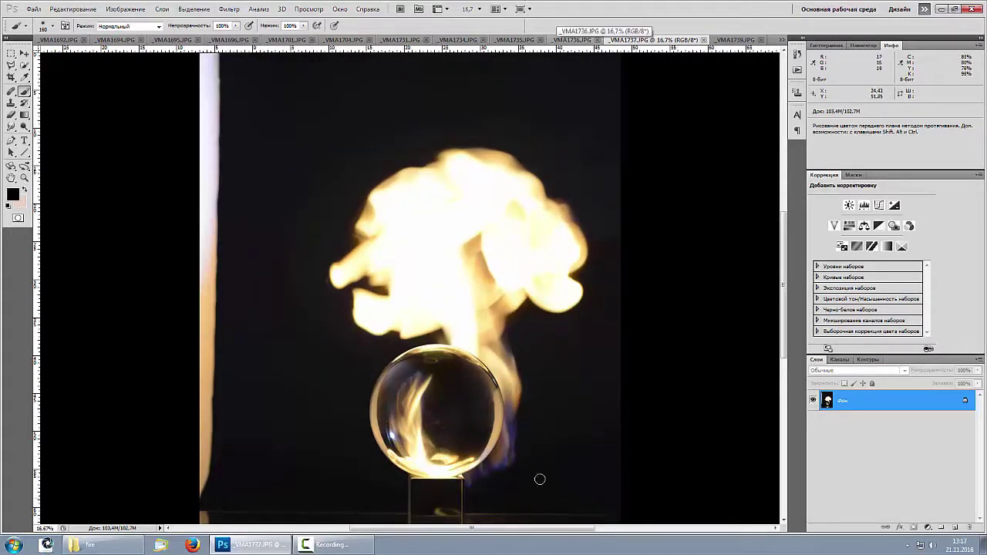
key("ctrl+minus")
key("ctrl+minus")
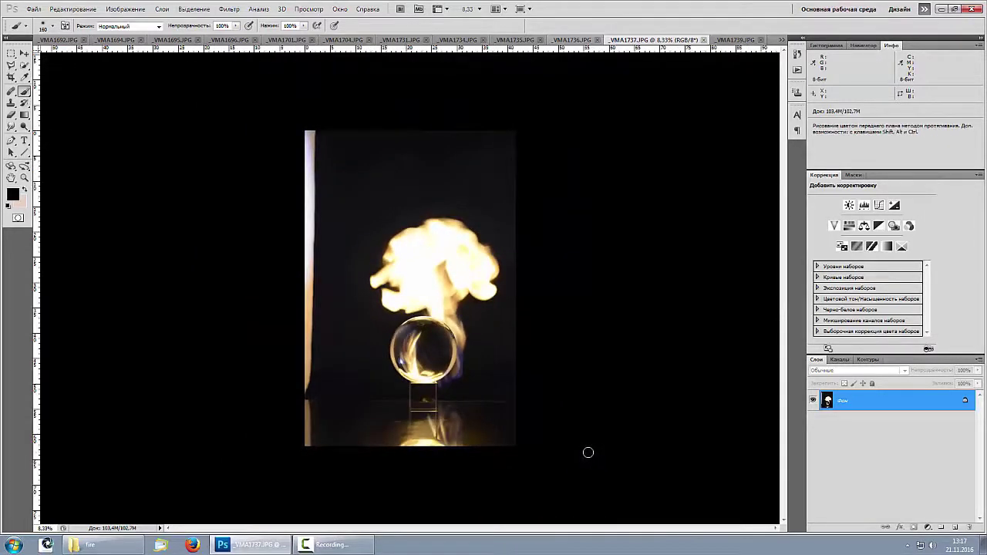
View _VMA1739.JPG and examine the flame and the sphere's reflection up close.
left_click(734, 40)
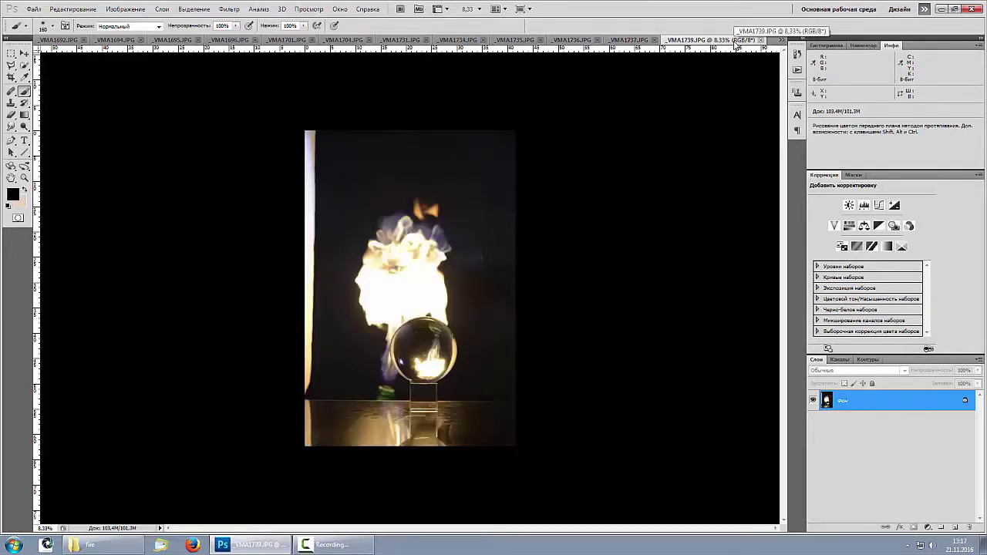
key("ctrl+plus")
key("ctrl+plus")
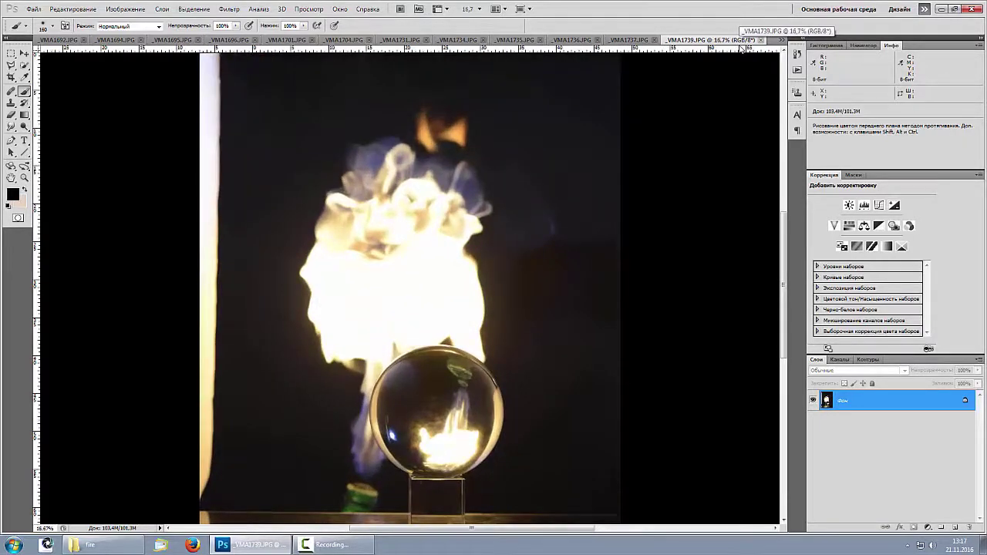
key("ctrl+minus")
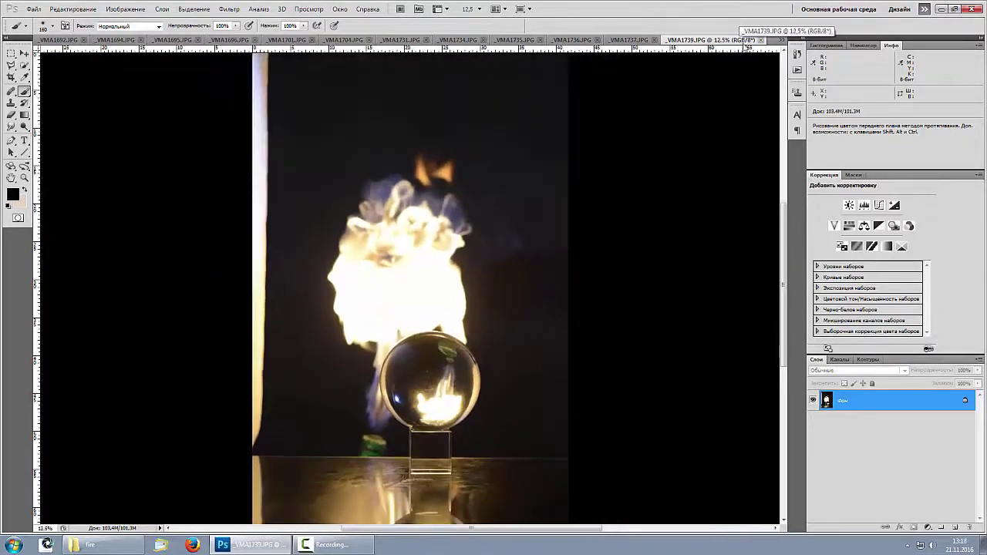
Review _VMA1740.JPG, inspecting the smoky flame top and the fire reflected inside the sphere.
left_click(781, 40)
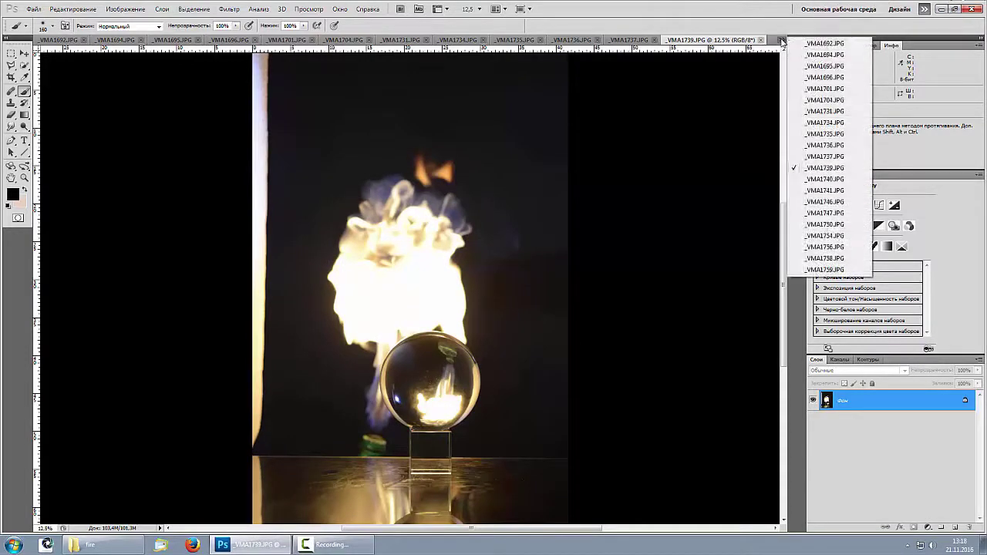
left_click(825, 180)
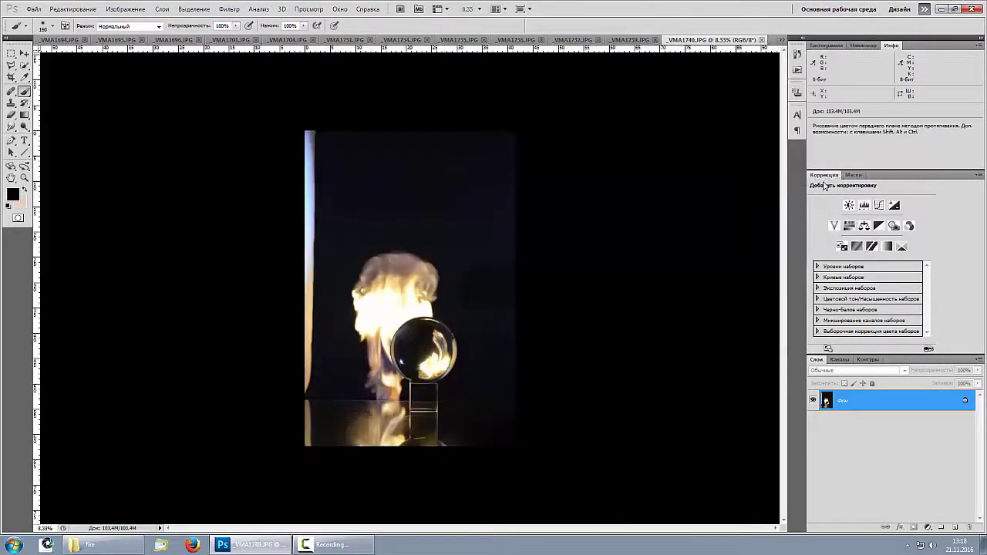
key("ctrl+plus")
key("ctrl+plus")
key("ctrl+plus")
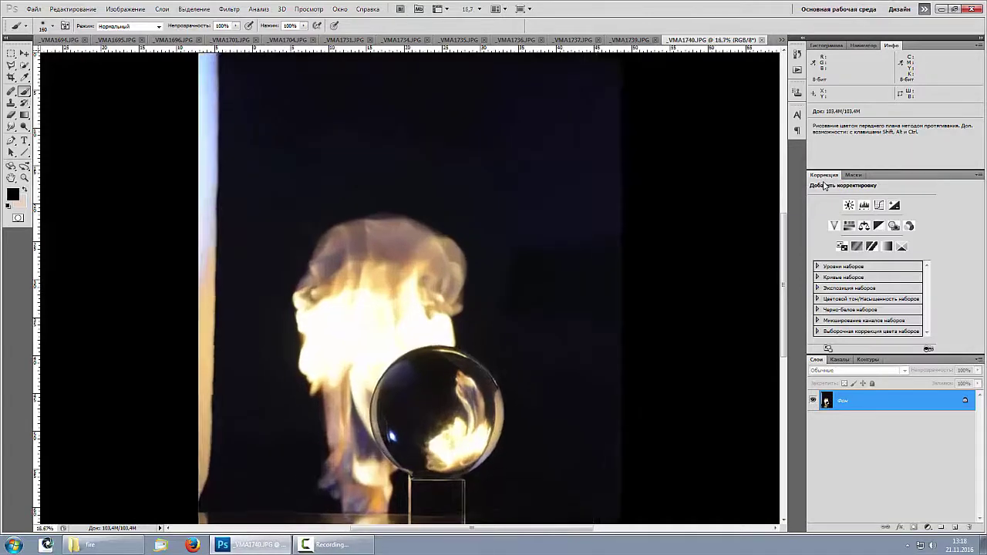
scroll(614, 354, "down", 3)
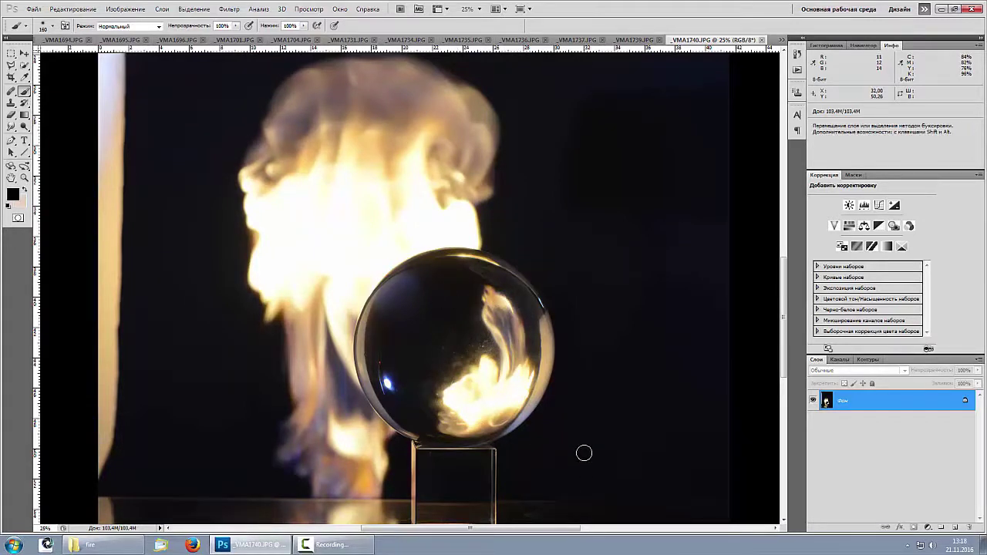
key("ctrl+minus")
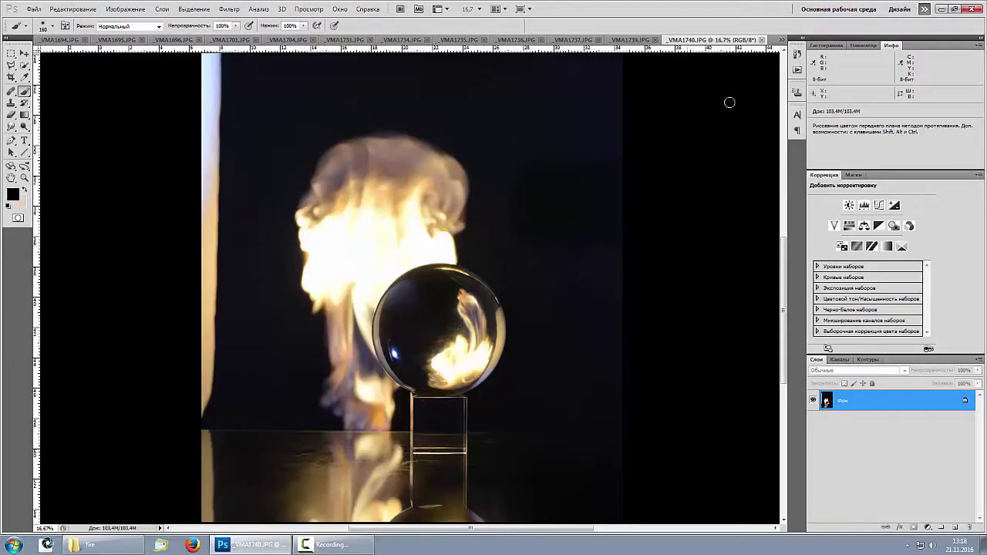
Examine the billowing flame, the sphere and its glass stand in _VMA1741.JPG up close.
left_click(782, 40)
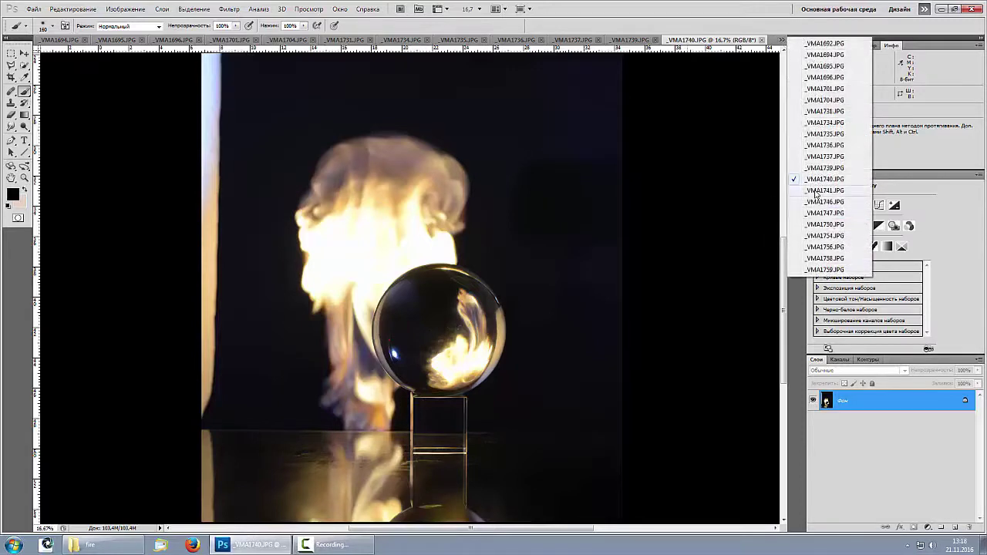
left_click(815, 195)
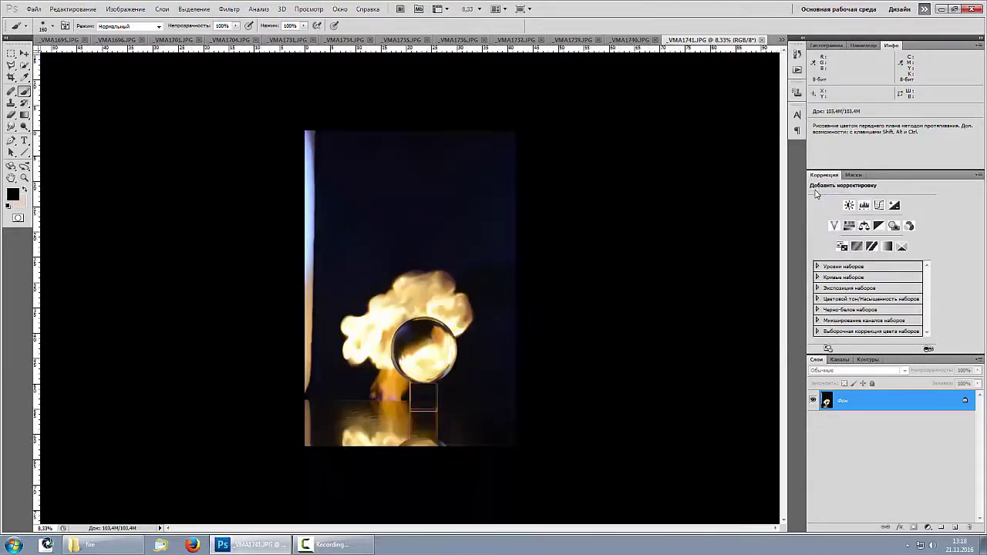
key("ctrl+plus")
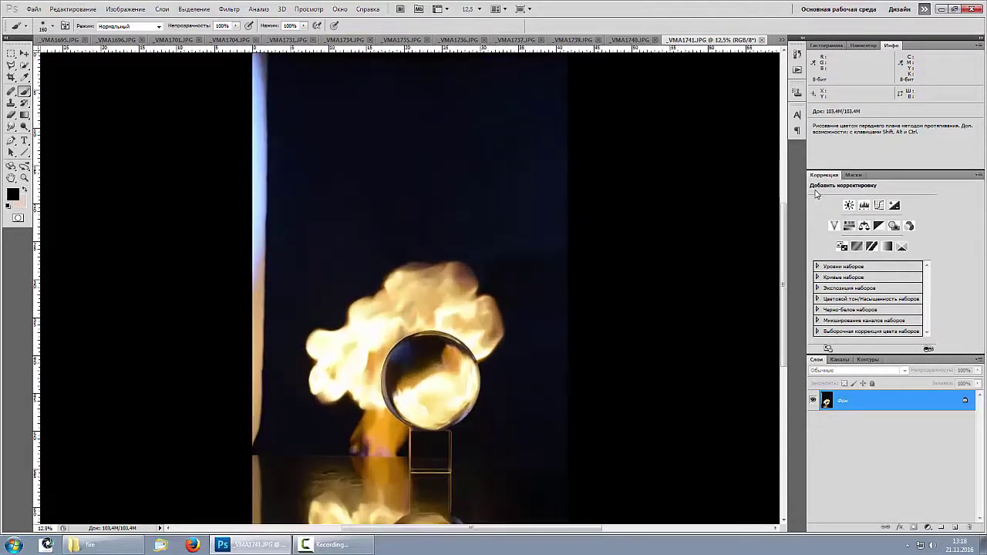
key("ctrl+plus")
key("ctrl+plus")
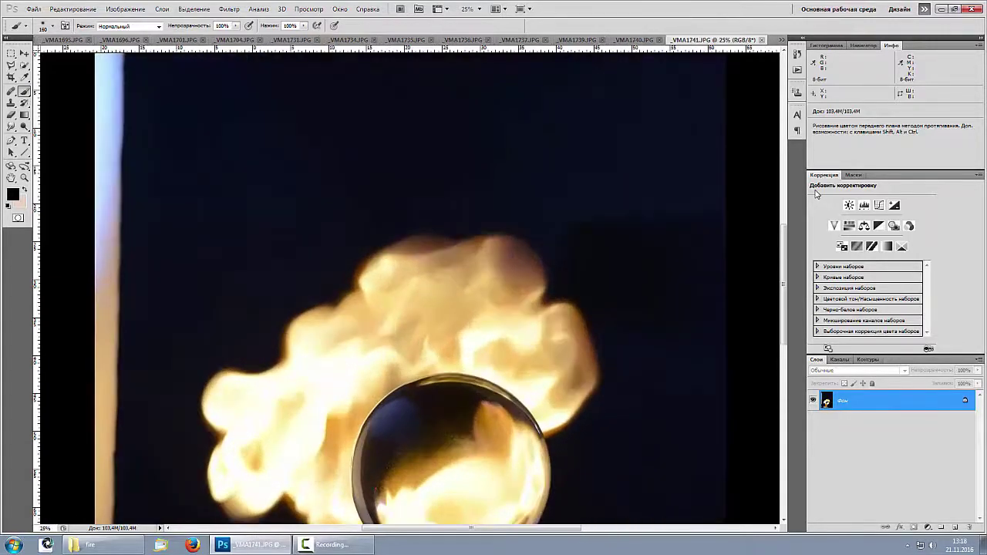
left_click_drag(542, 419, 550, 214)
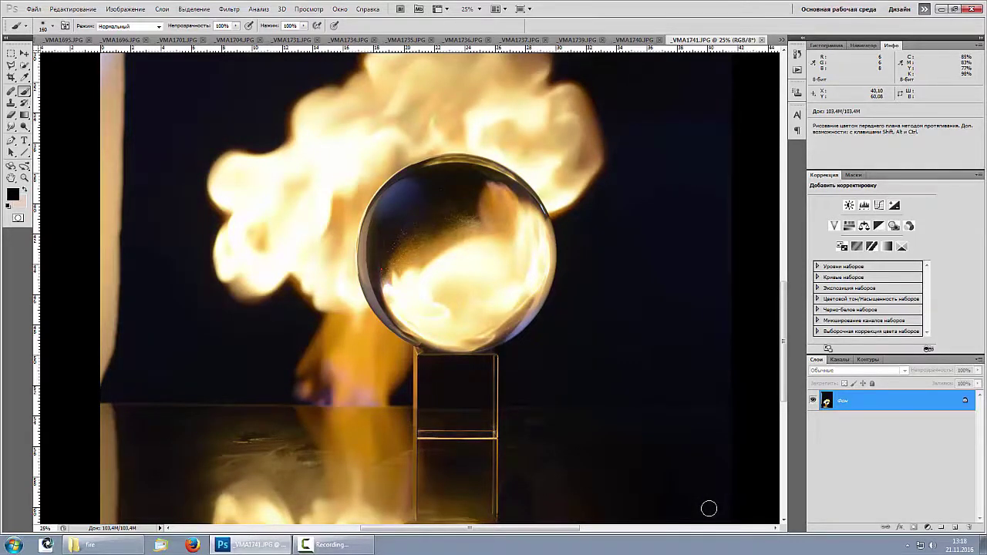
Inspect the tall flame and its reflection inside the sphere in _VMA1746.JPG, close up and as a whole.
left_click(783, 40)
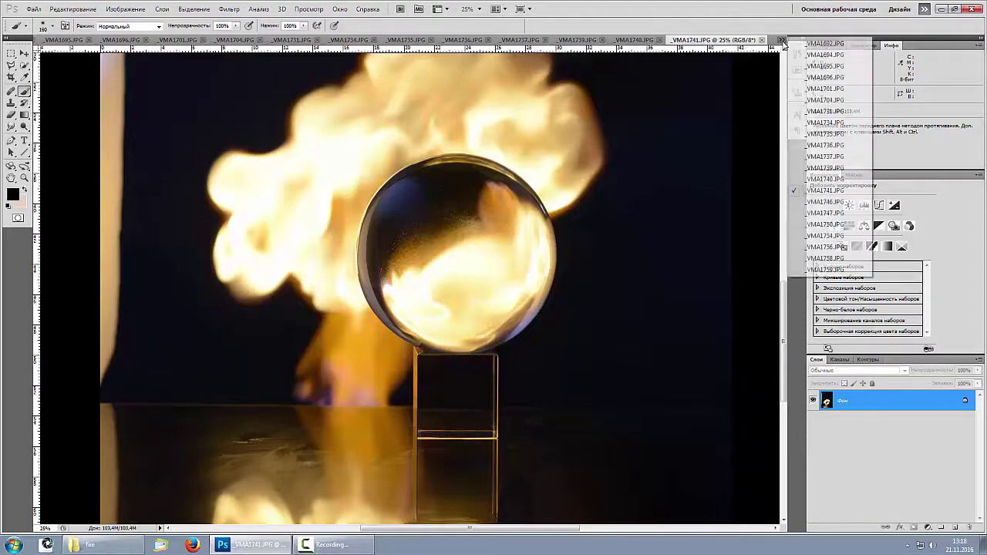
left_click(821, 205)
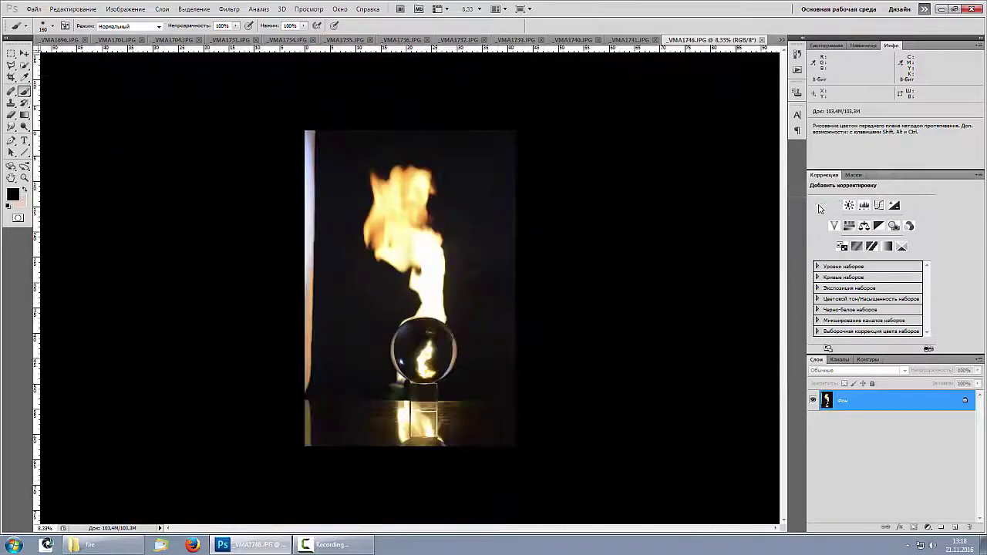
key("ctrl+plus")
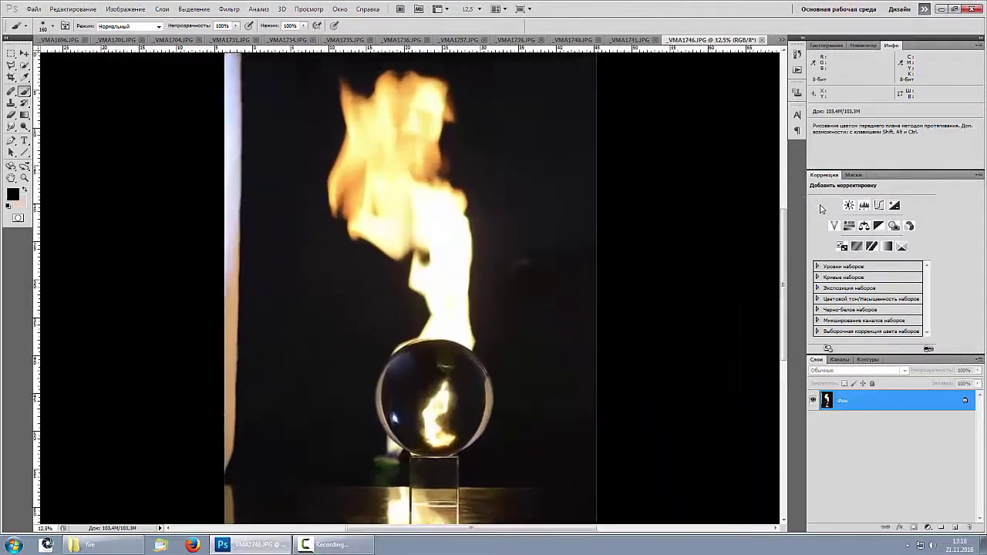
key("ctrl+plus")
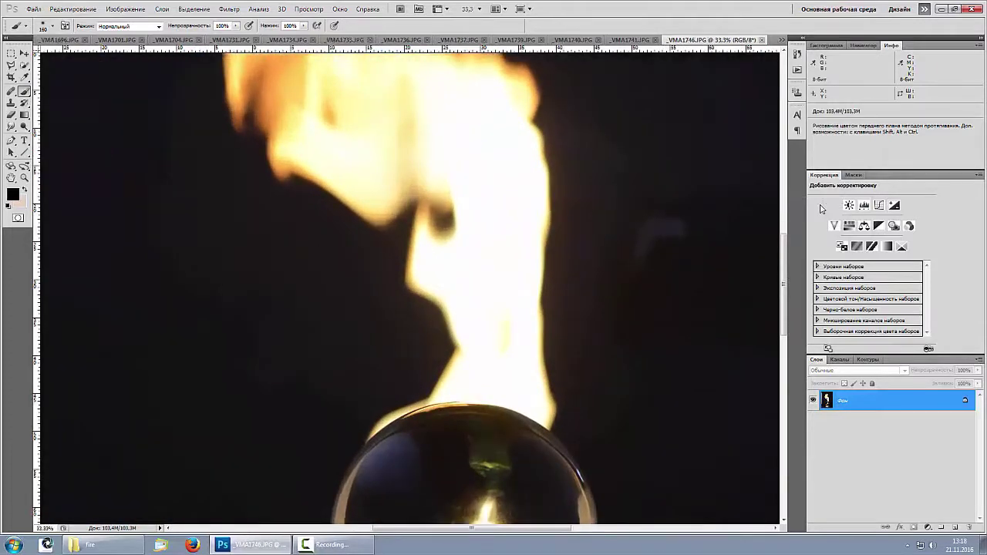
mouse_move(683, 403)
left_mouse_down()
mouse_move(633, 276)
mouse_move(632, 242)
left_mouse_up()
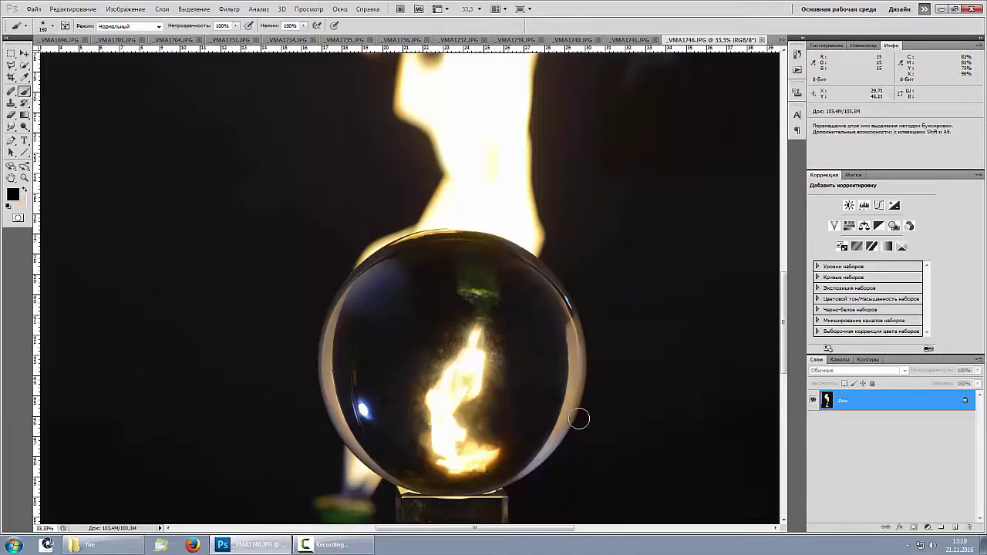
key("ctrl+minus")
key("ctrl+minus")
key("bracketleft")
key("bracketleft")
key("bracketleft")
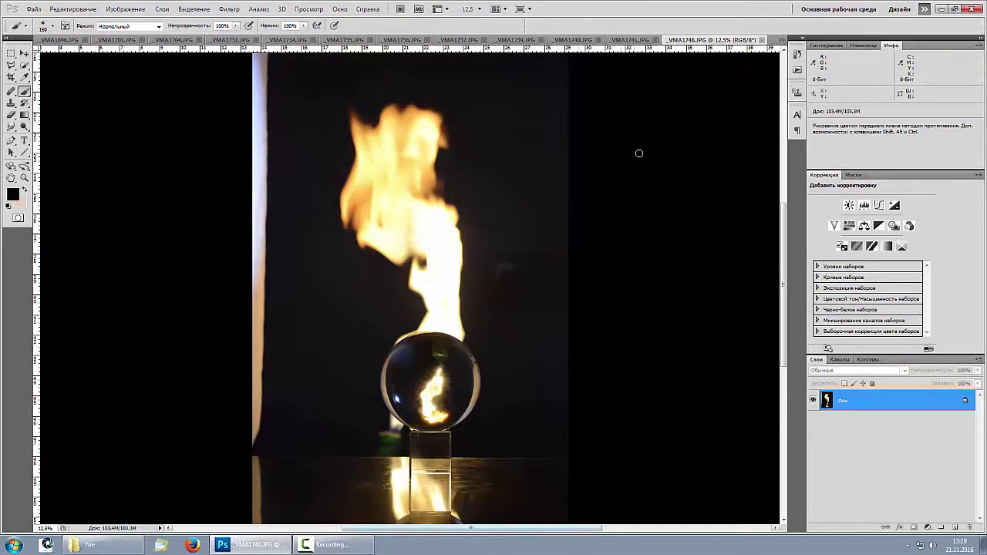
Review _VMA1747.JPG, examining the fireball, the sphere and the table reflection up close and as a whole.
left_click(781, 41)
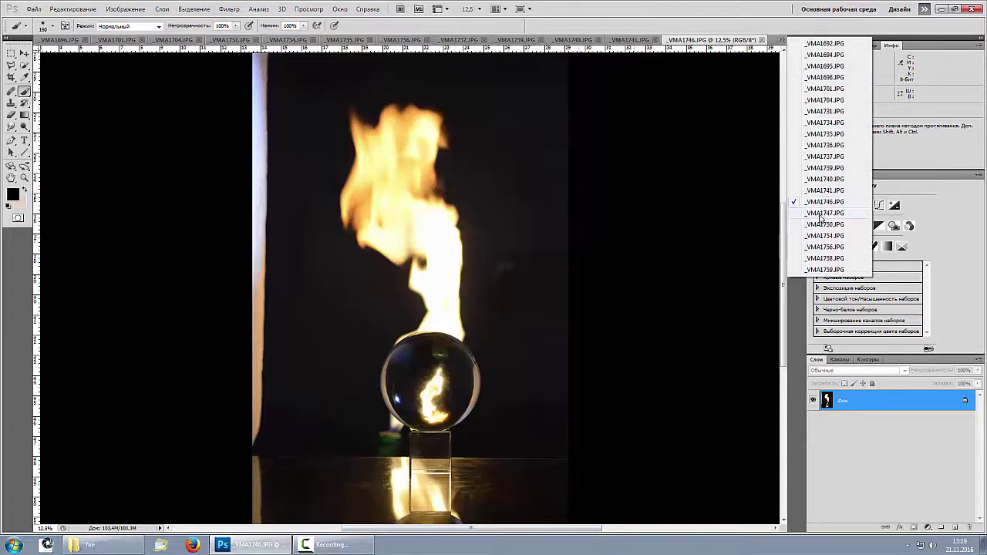
left_click(821, 218)
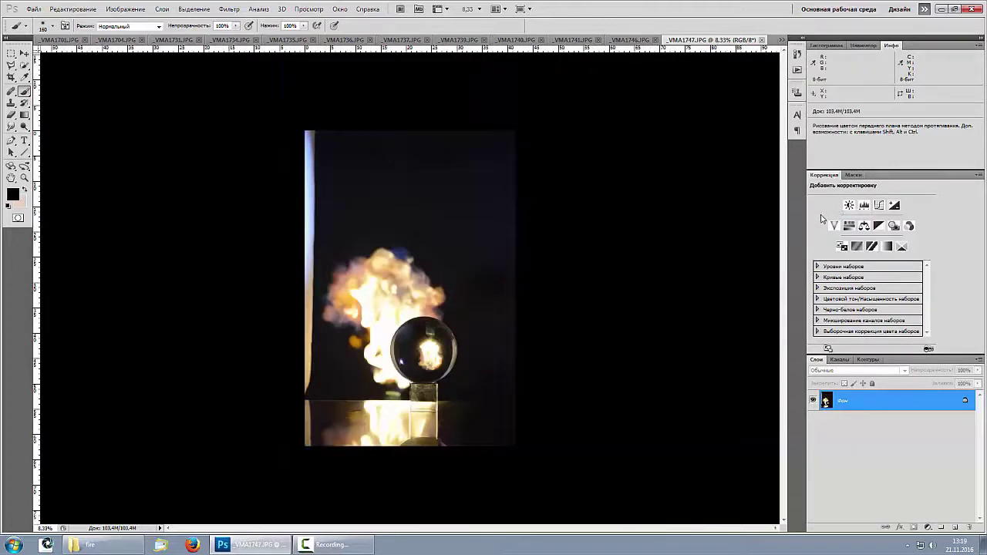
key("ctrl+plus")
key("ctrl+plus")
key("ctrl+plus")
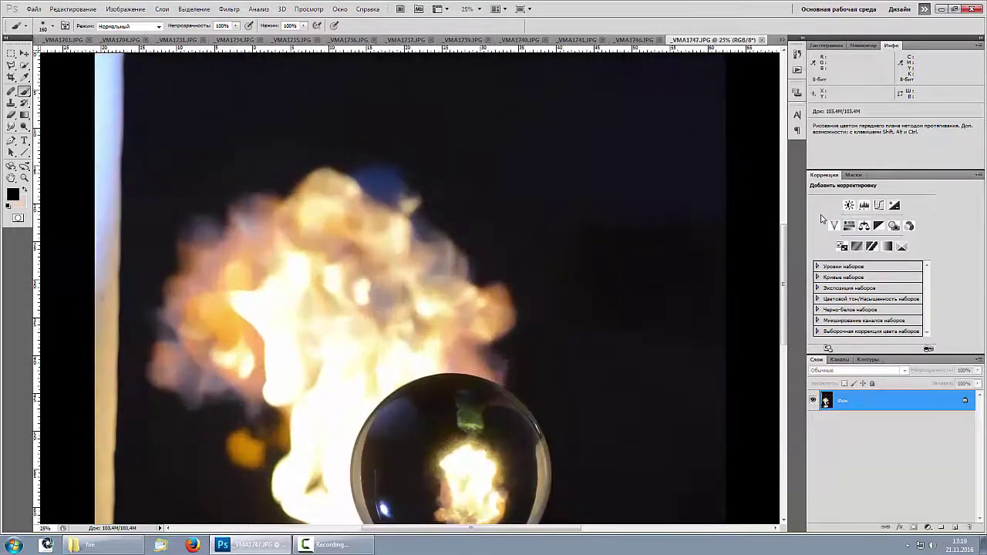
mouse_move(632, 375)
left_mouse_down()
mouse_move(632, 220)
mouse_move(664, 201)
left_mouse_up()
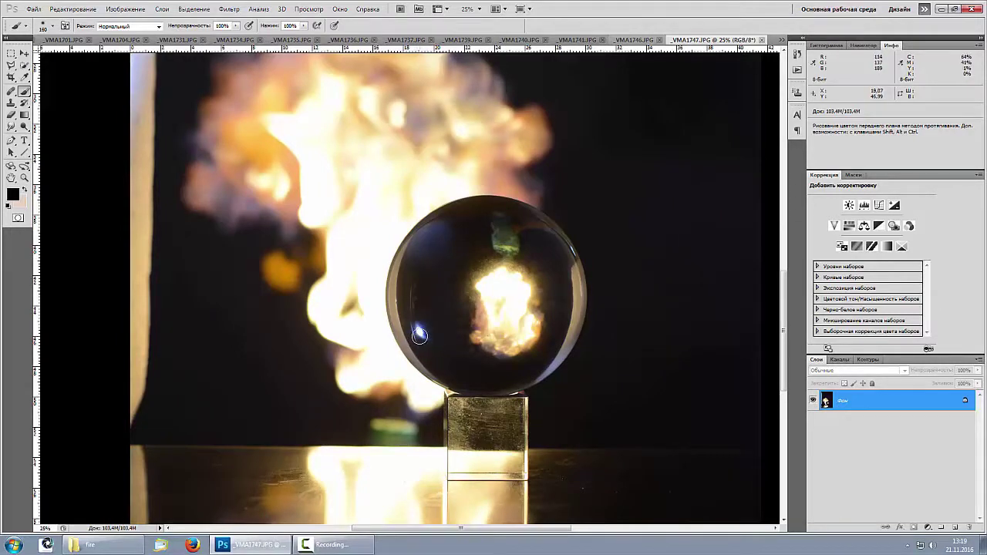
key("ctrl")
key("ctrl+minus")
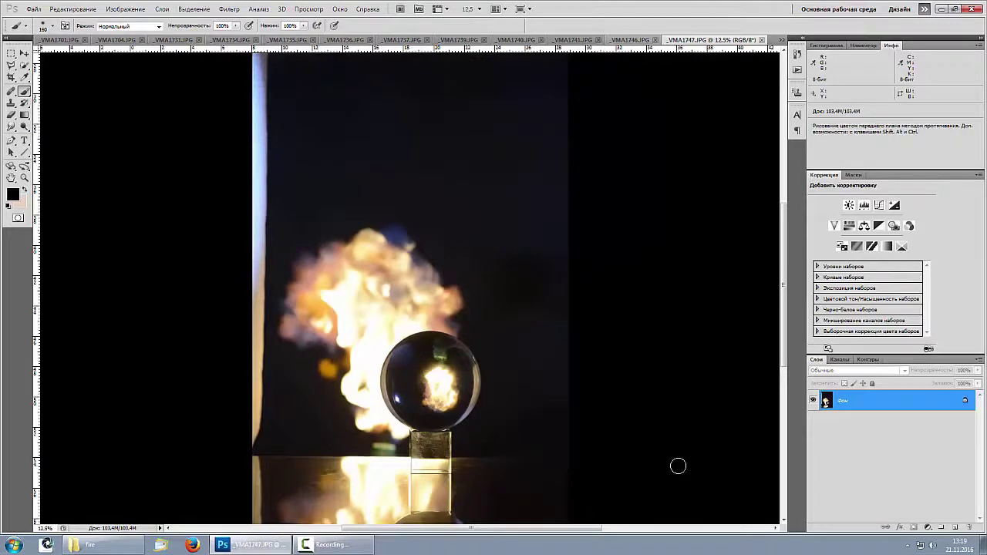
key("ctrl+minus")
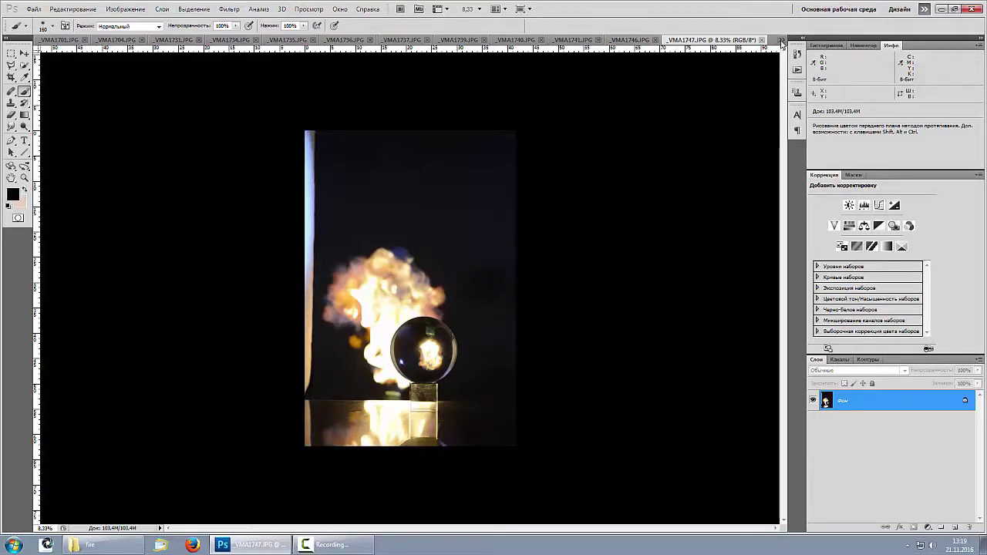
Bring up _VMA1750.JPG and examine the bright flame cloud above the sphere up close.
left_click(781, 41)
left_click(815, 225)
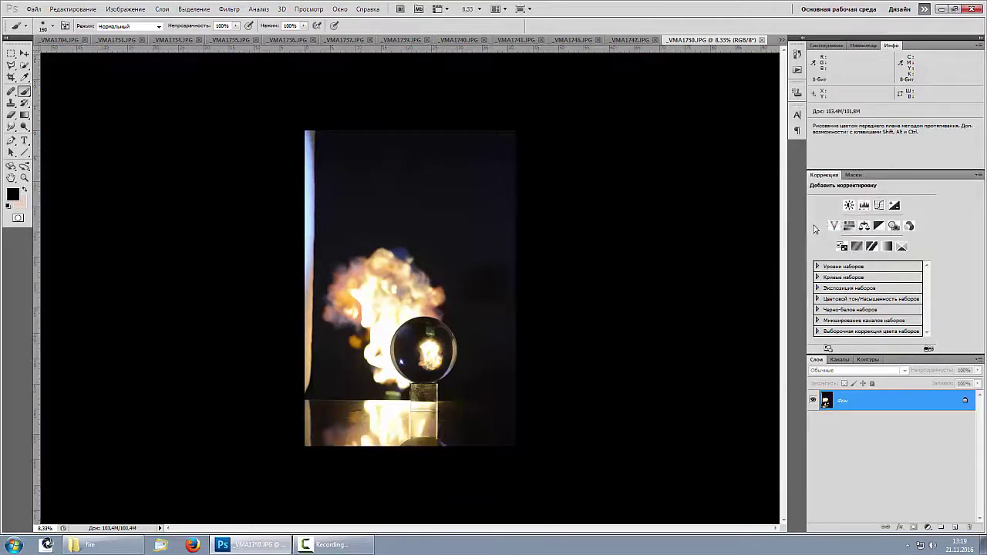
key("ctrl+plus")
key("ctrl+plus")
key("ctrl+plus")
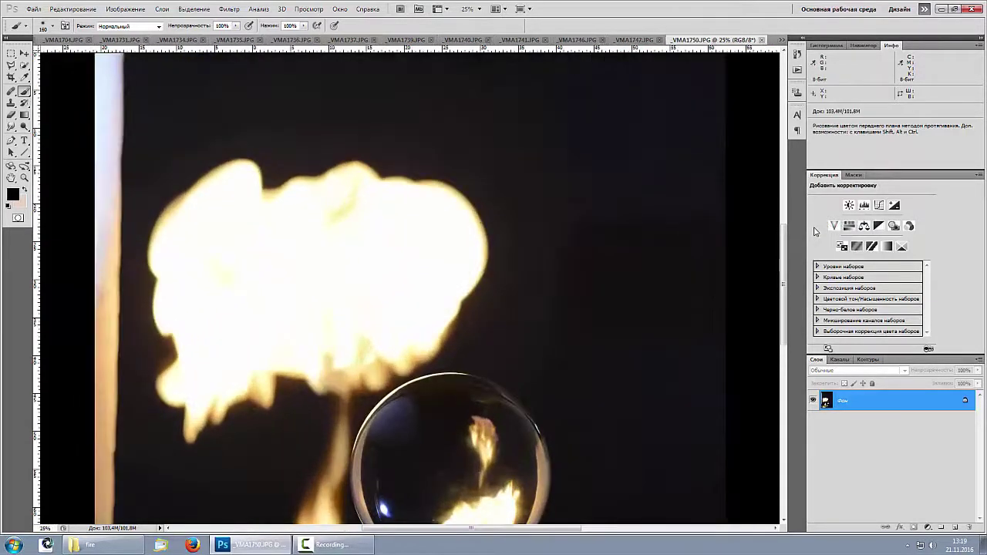
Inspect the sphere's flame reflections, the glass stand and the table surface in _VMA1750.JPG.
left_click_drag(625, 476, 625, 404)
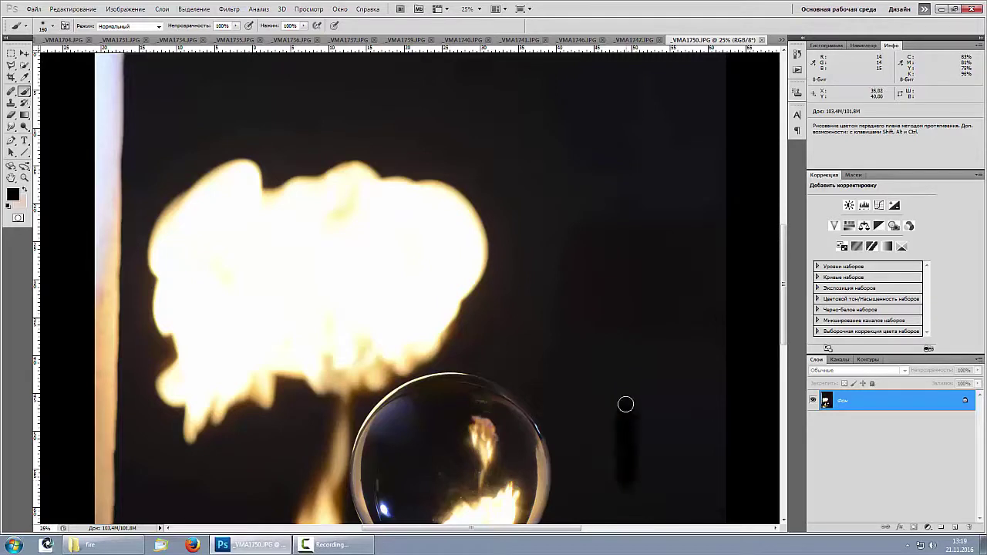
left_click(617, 416, "ctrl")
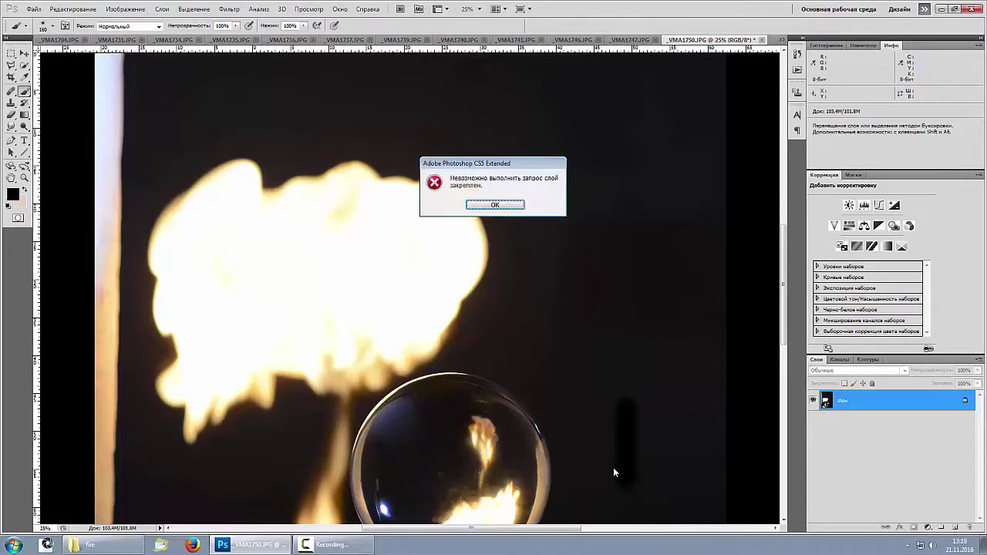
left_click(495, 205)
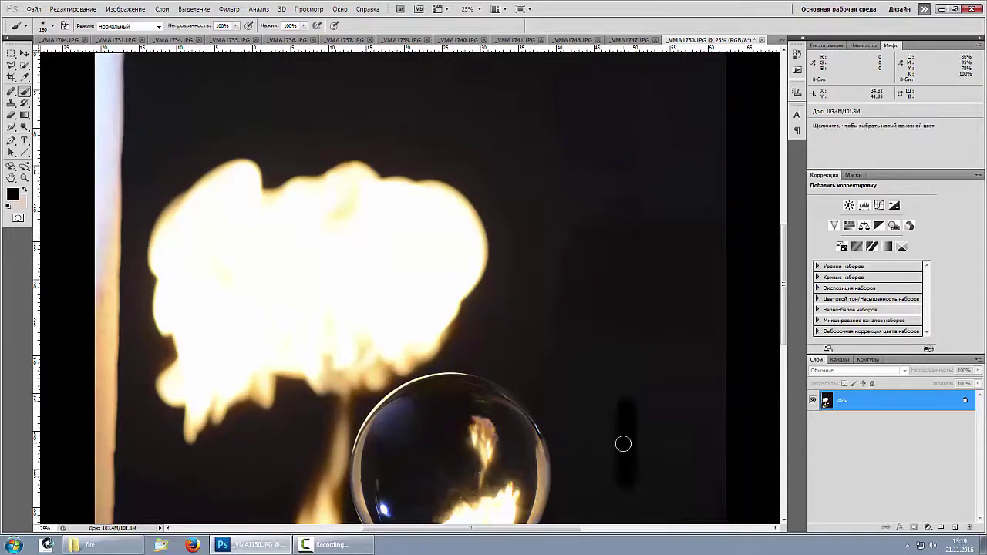
left_click_drag(623, 444, 623, 271)
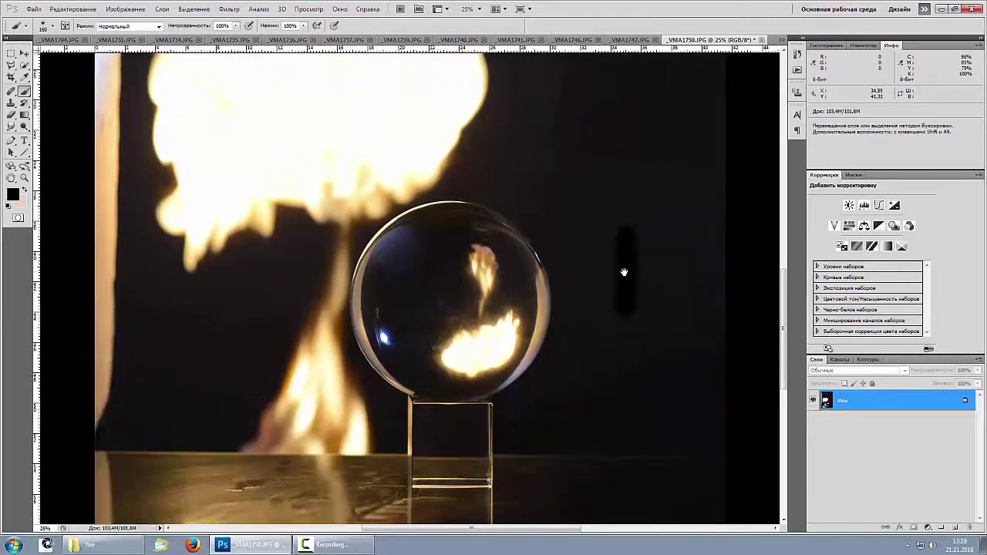
key("ctrl+plus")
key("ctrl+minus")
key("ctrl+minus")
key("ctrl+minus")
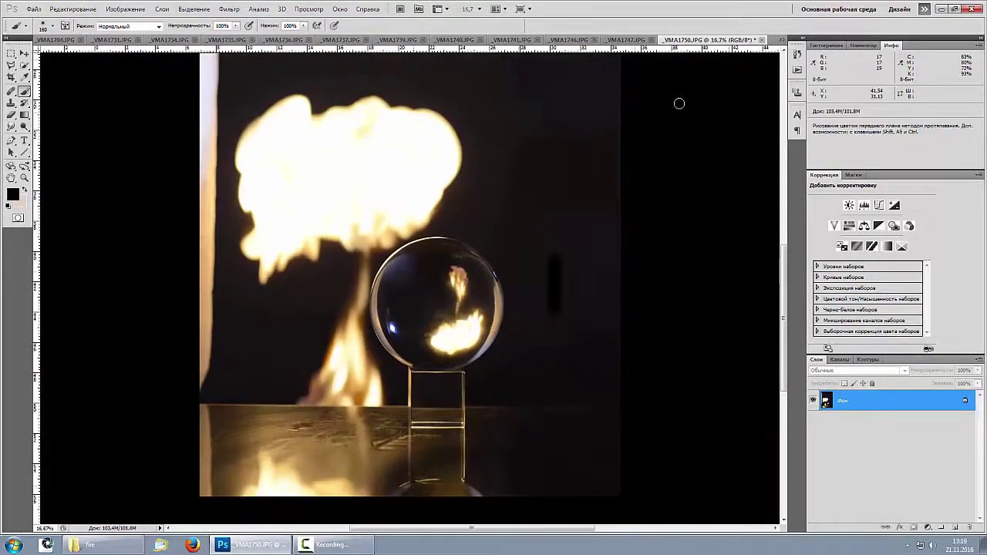
Look over the low flame and sphere in _VMA1754.JPG, and bring up _VMA1756.JPG to view its fireball.
left_click(780, 40)
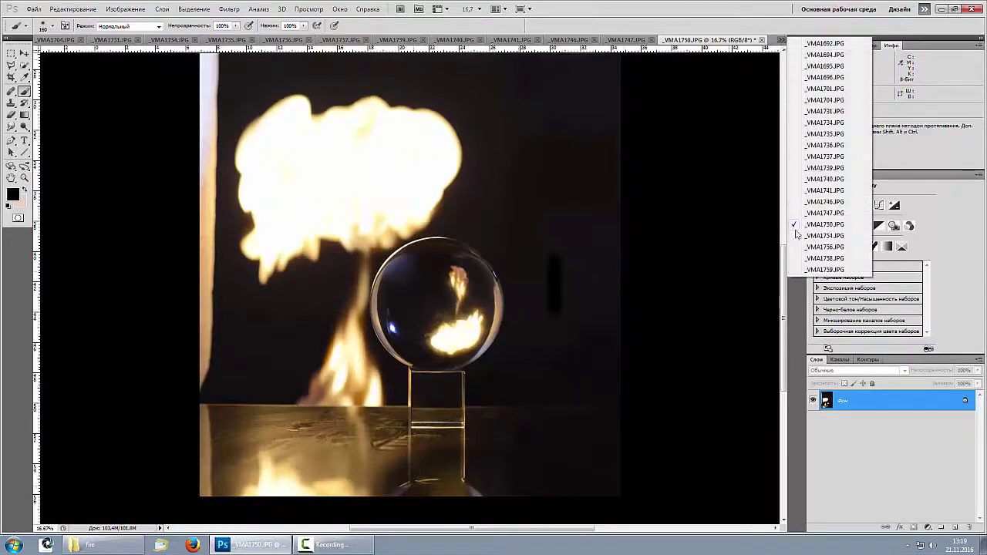
left_click(810, 242)
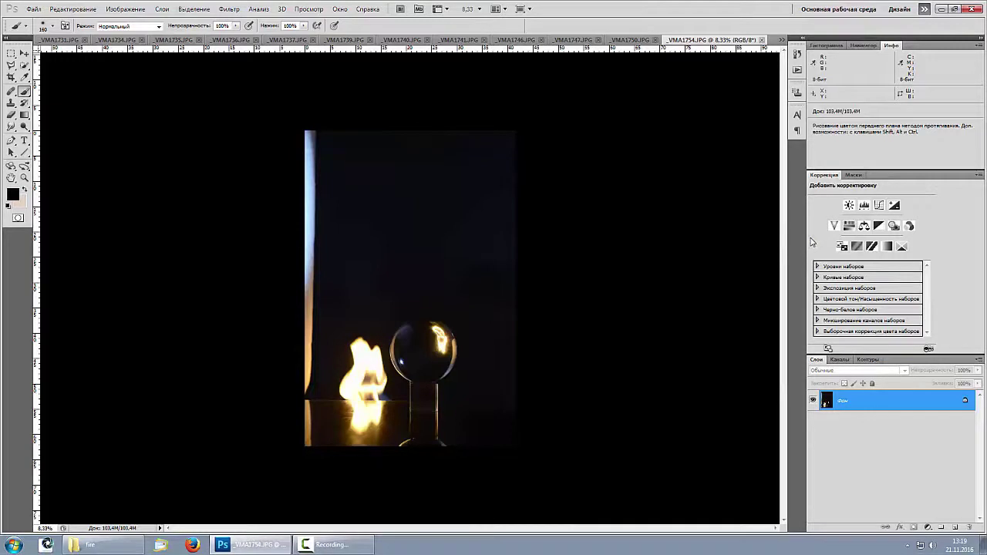
key("ctrl+plus")
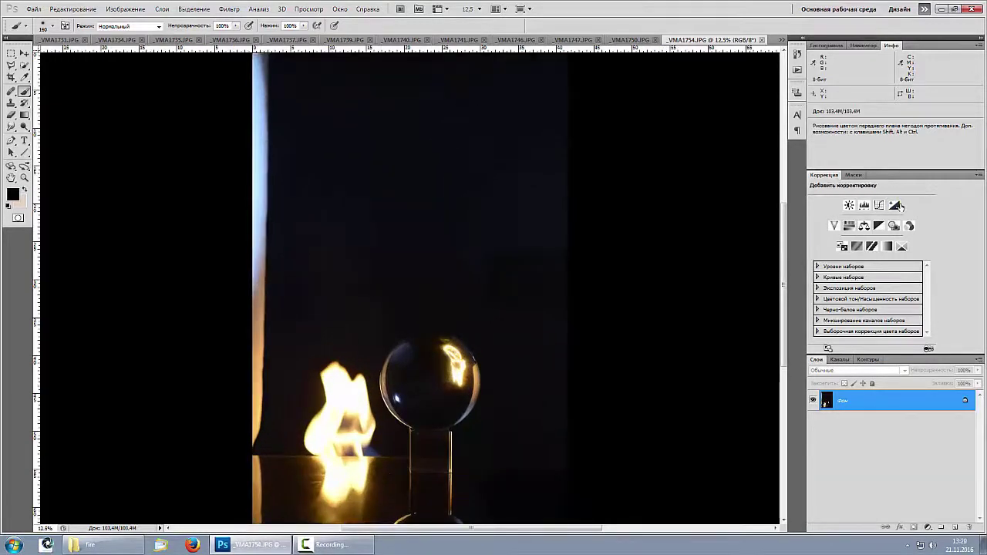
left_click(781, 39)
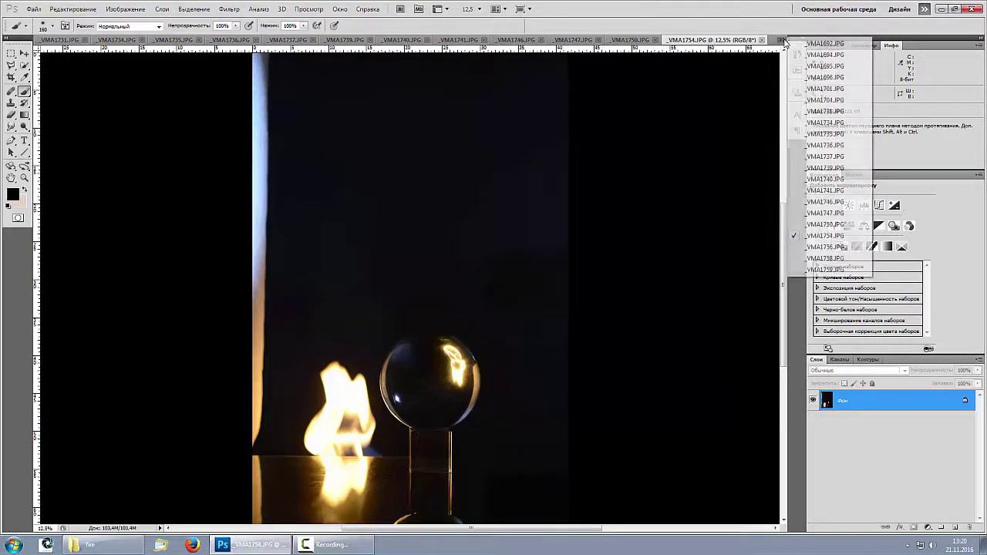
left_click(824, 247)
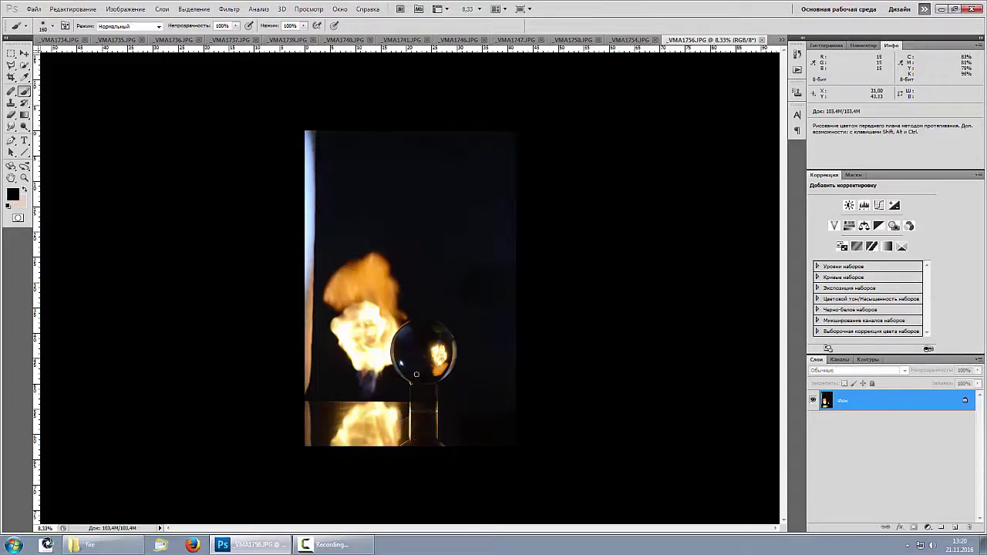
Bring up _VMA1758.JPG and examine the flame and its reflection inside the sphere, up close and as a whole.
left_click(782, 40)
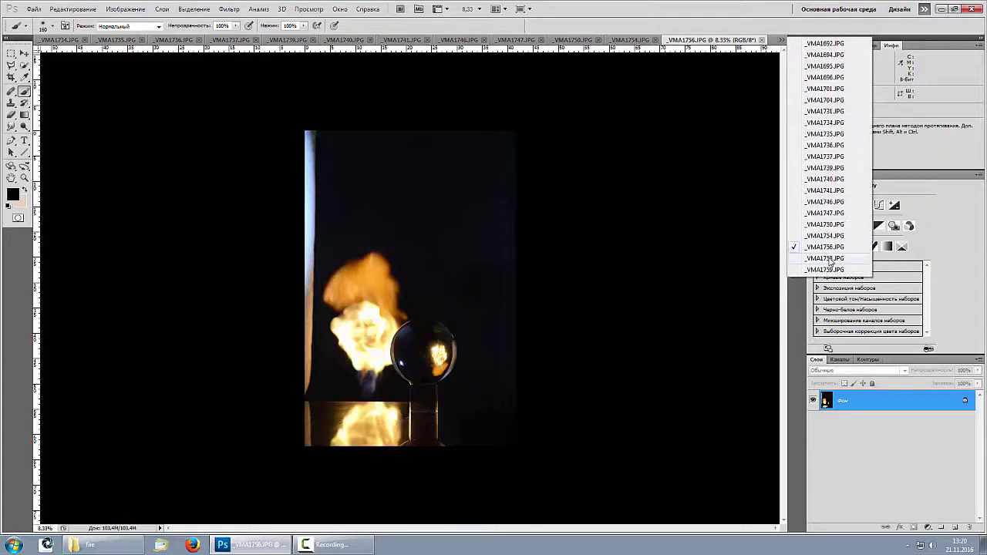
left_click(829, 262)
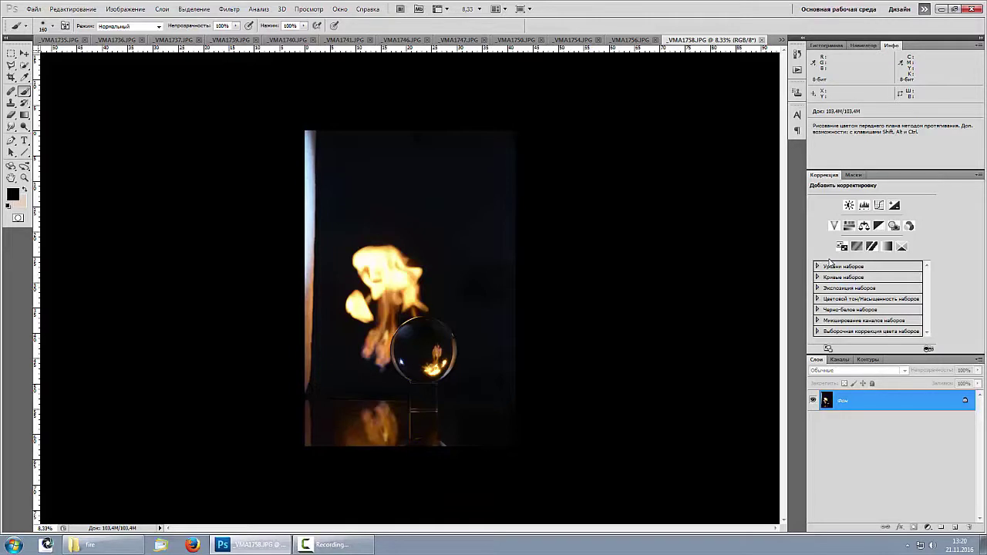
key("ctrl+plus")
key("ctrl+plus")
key("ctrl+plus")
key("ctrl+plus")
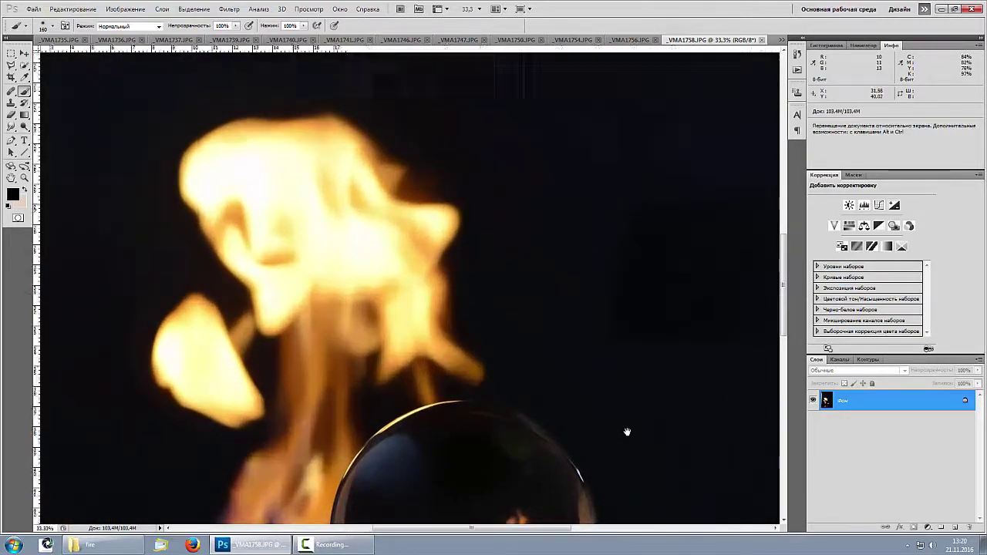
left_click_drag(632, 452, 617, 253)
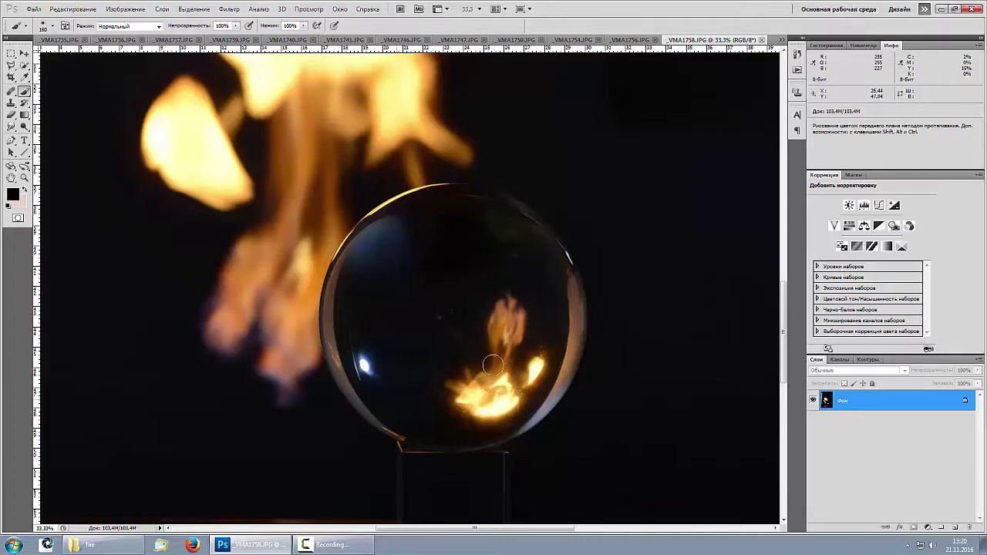
scroll(538, 463, "up", 2)
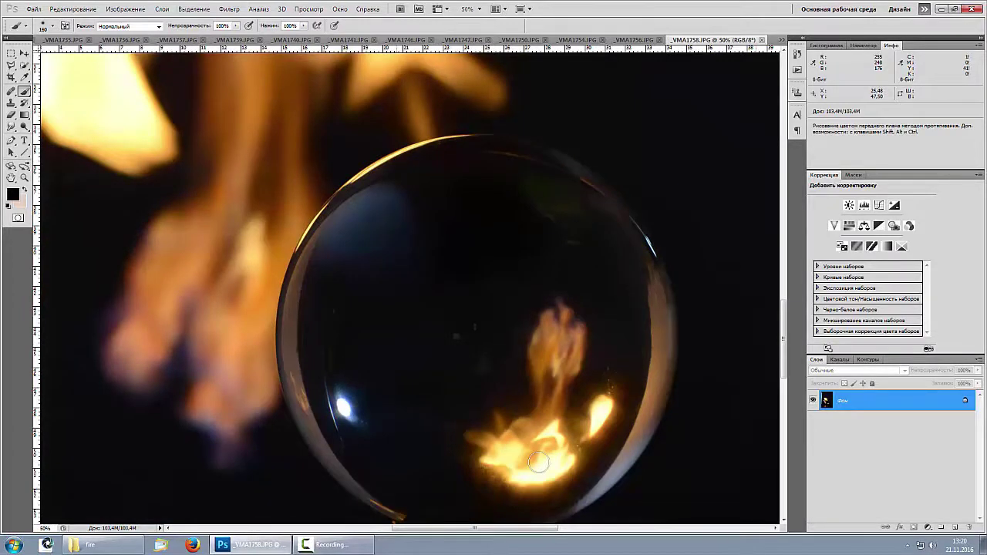
scroll(538, 463, "down", 3)
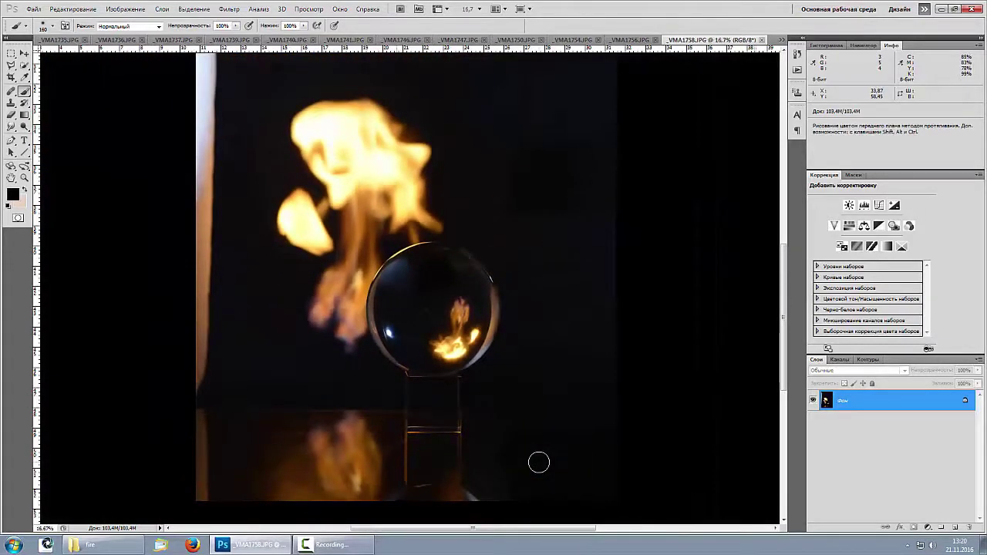
Review the flame and sphere in _VMA1759.JPG up close and as a whole, and return to _VMA1758.JPG.
left_click(780, 40)
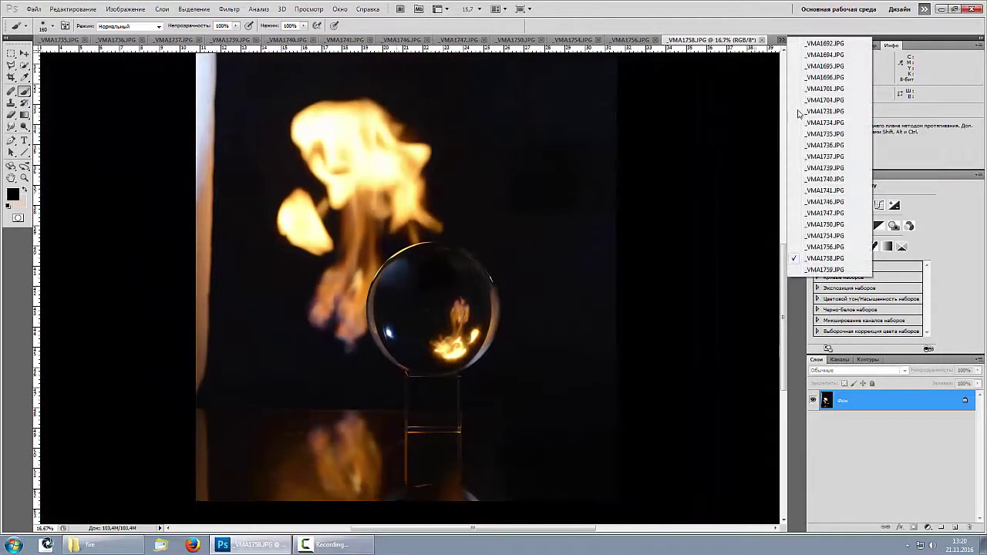
left_click(826, 269)
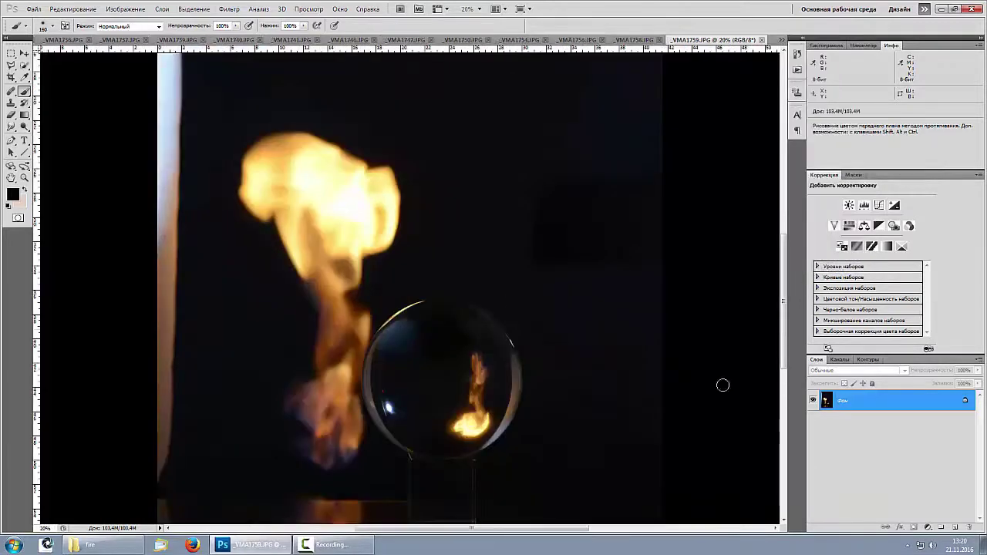
key("ctrl+plus")
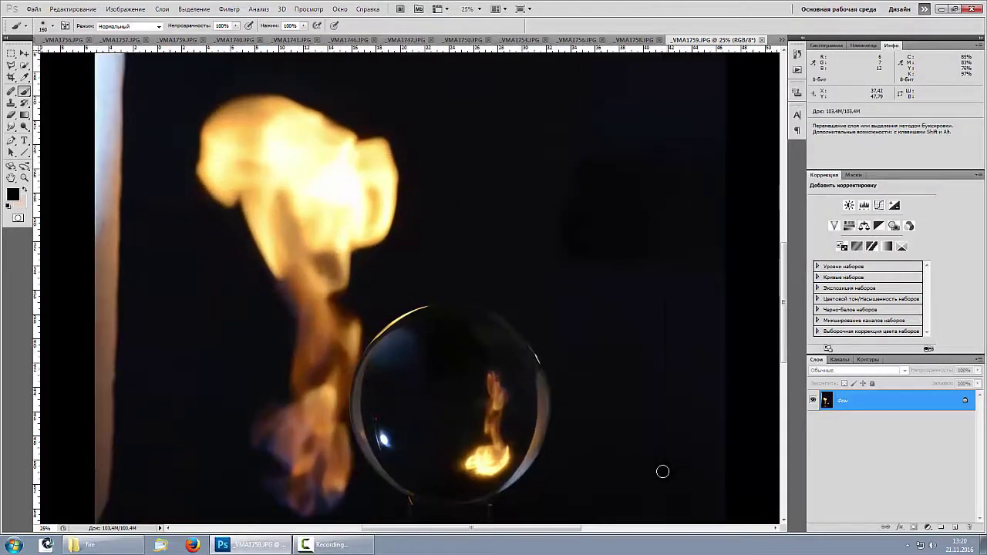
key("ctrl+minus")
key("ctrl+minus")
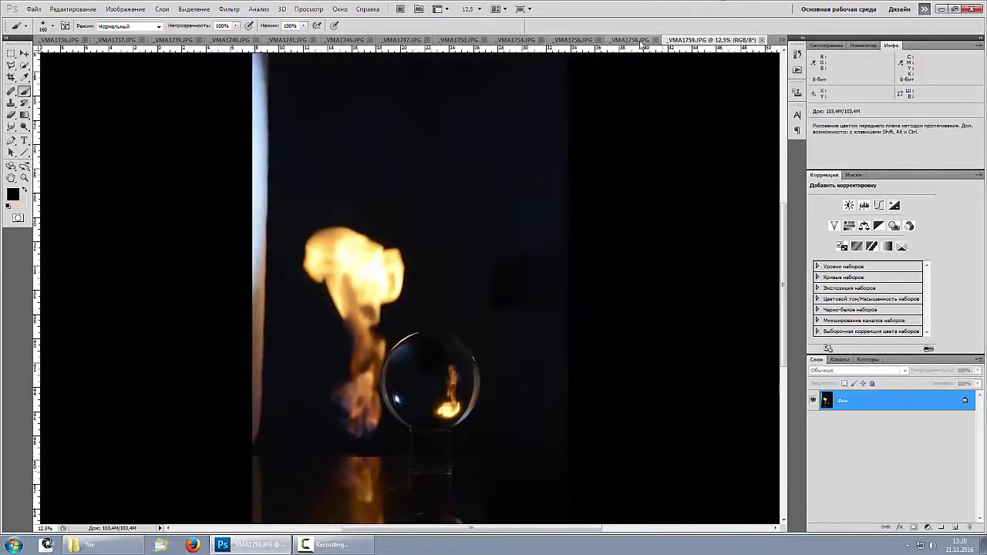
left_click(640, 41)
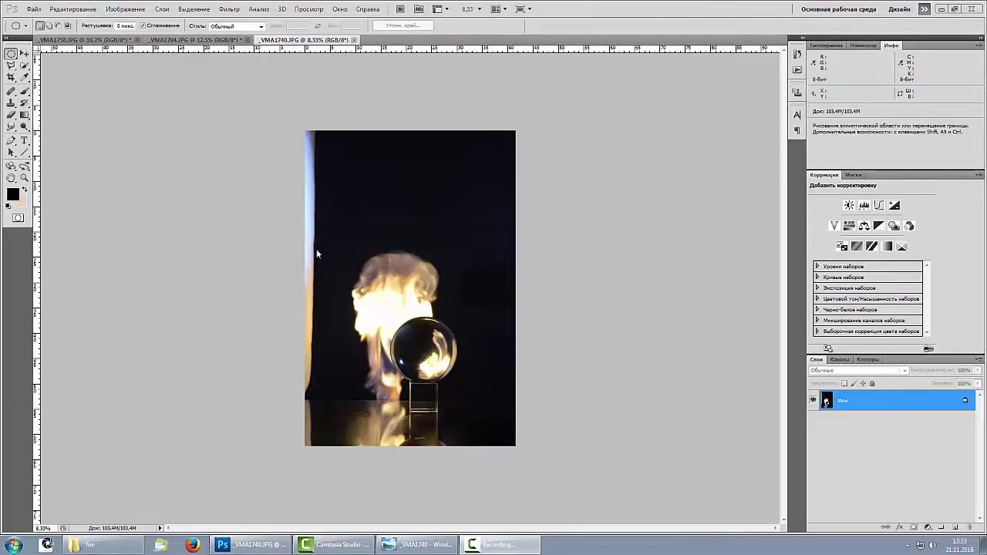
Compare the open photos _VMA1704.JPG, _VMA1758.JPG and _VMA1740.JPG, checking the sphere and flame in _VMA1758.JPG at several magnifications.
left_click(217, 40)
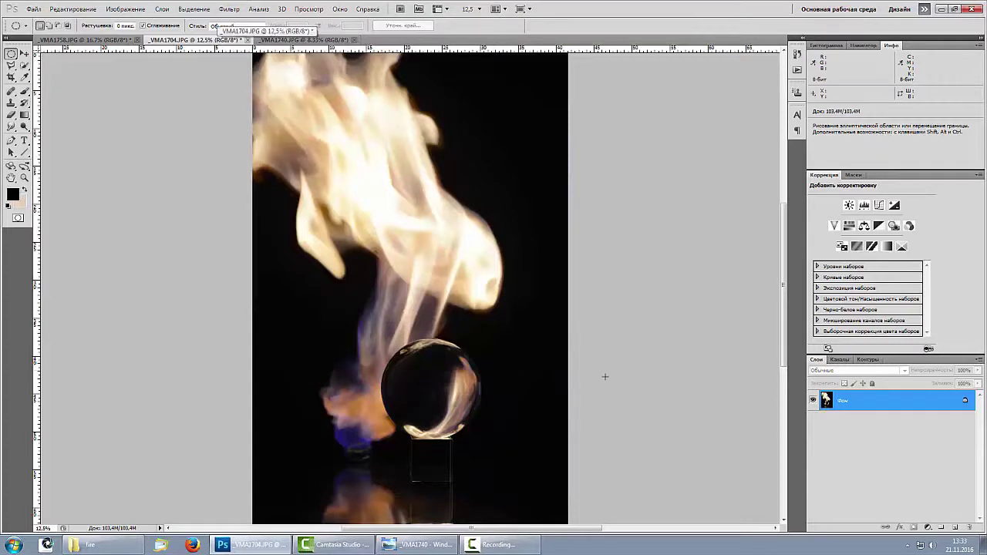
left_click(80, 41)
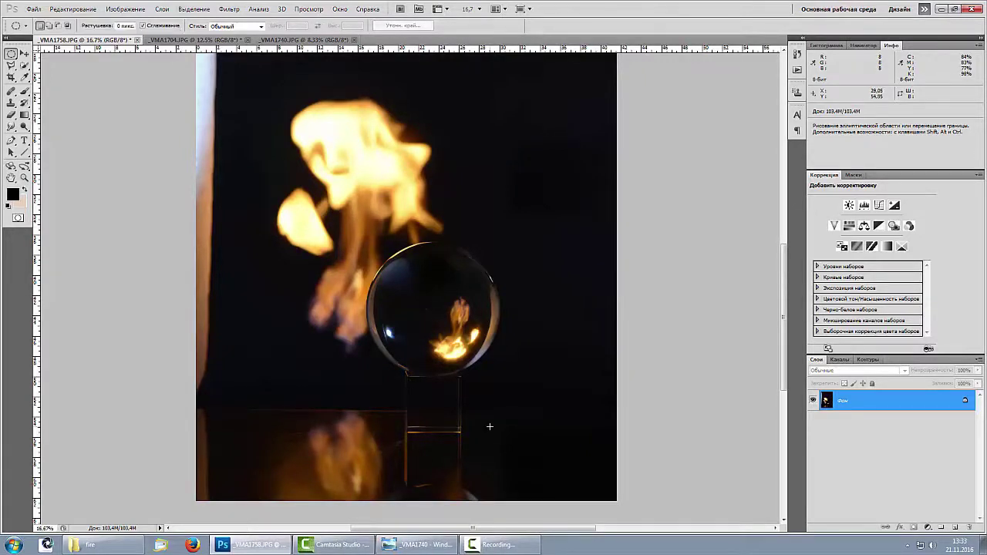
key("ctrl+plus")
key("ctrl+plus")
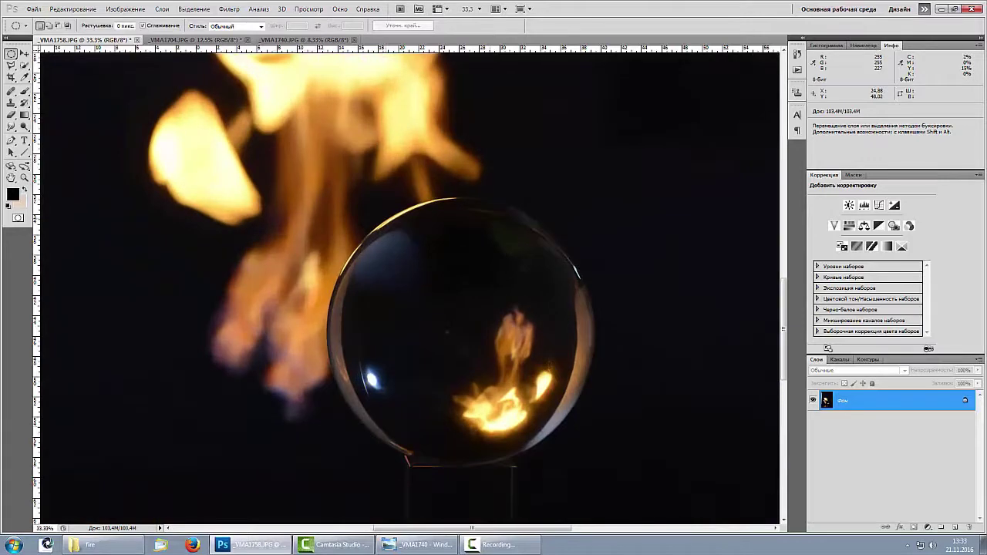
key("ctrl+minus")
key("ctrl+minus")
key("ctrl+minus")
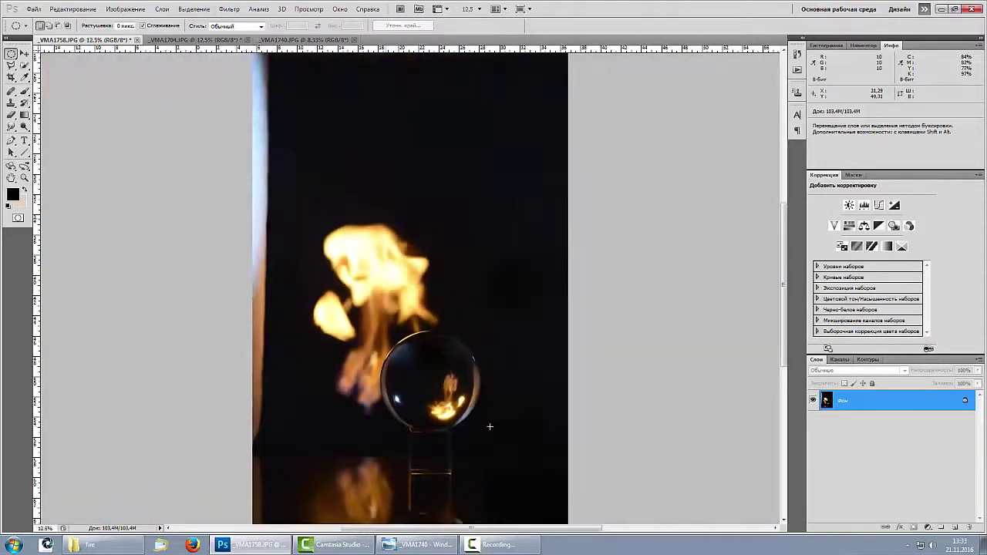
key("ctrl+plus")
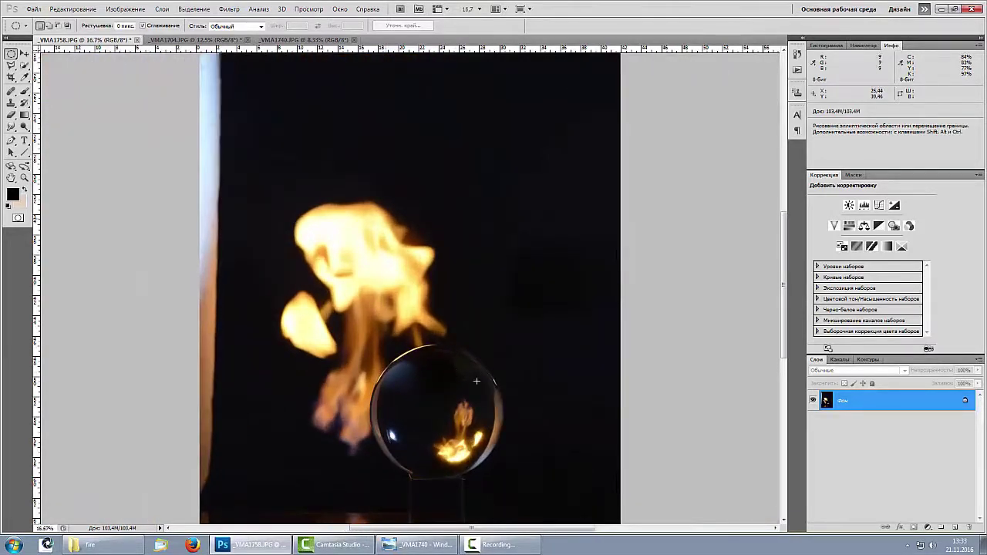
left_click(291, 40)
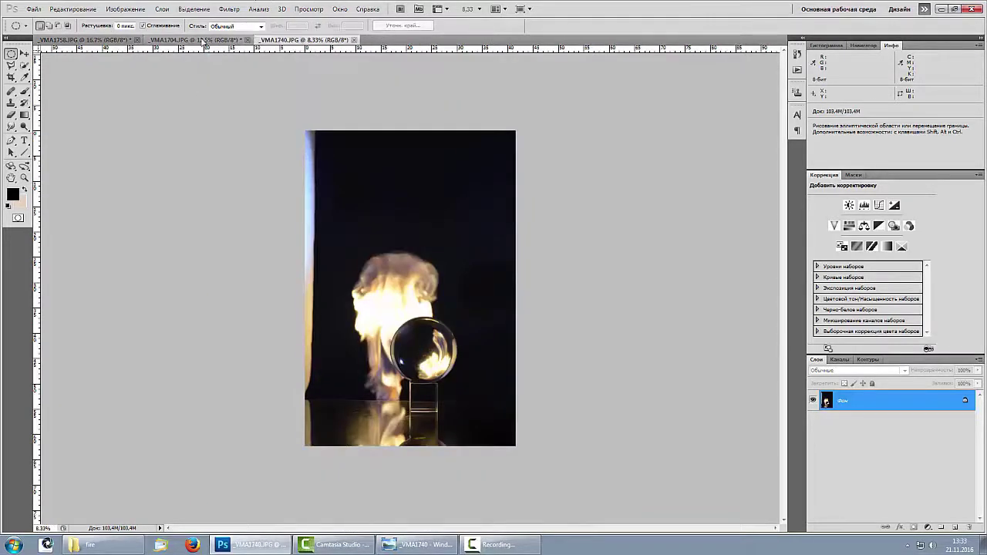
left_click(202, 40)
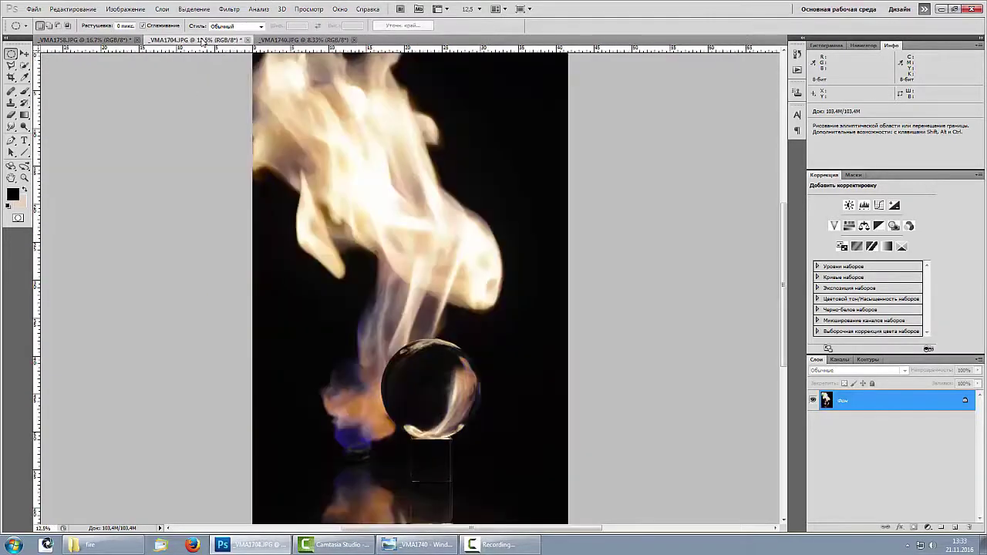
Copy the entire _VMA1740.JPG image and paste it into _VMA1758.JPG as a new layer.
left_click(308, 40)
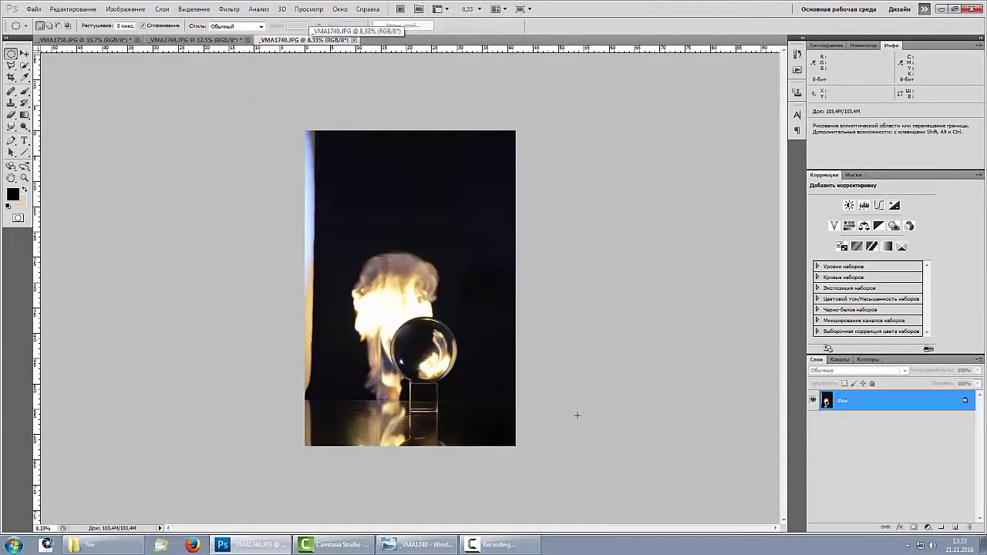
key("ctrl+a")
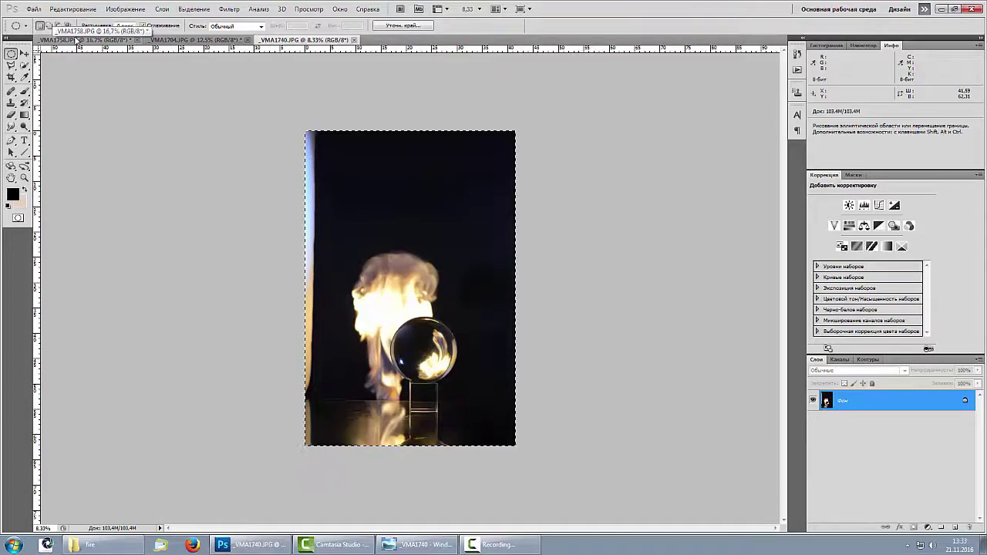
left_click(77, 39)
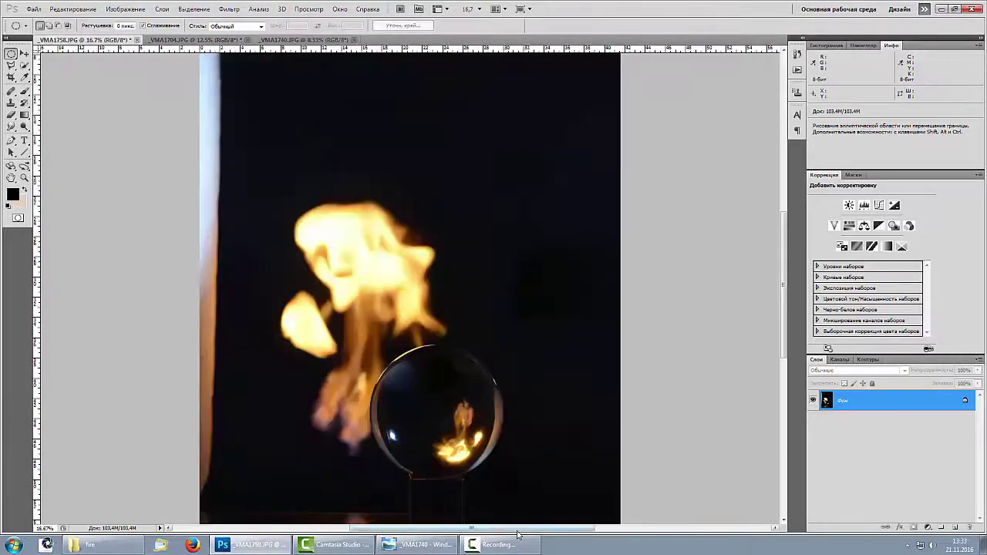
key("ctrl+minus")
key("ctrl+minus")
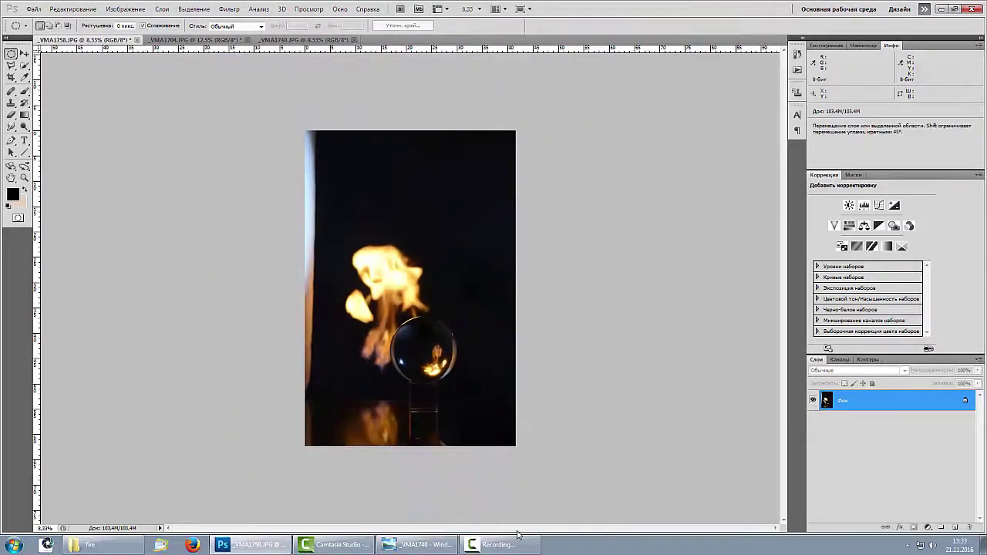
key("ctrl+v")
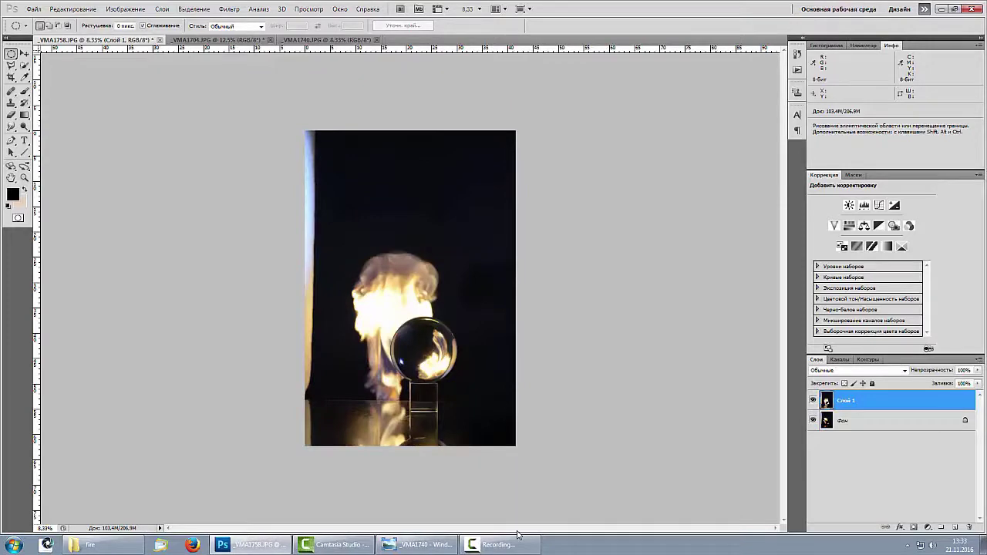
Examine the pasted photo's flame, sphere, glass stand and table reflection up close and as a whole.
key("ctrl+plus")
key("ctrl+plus")
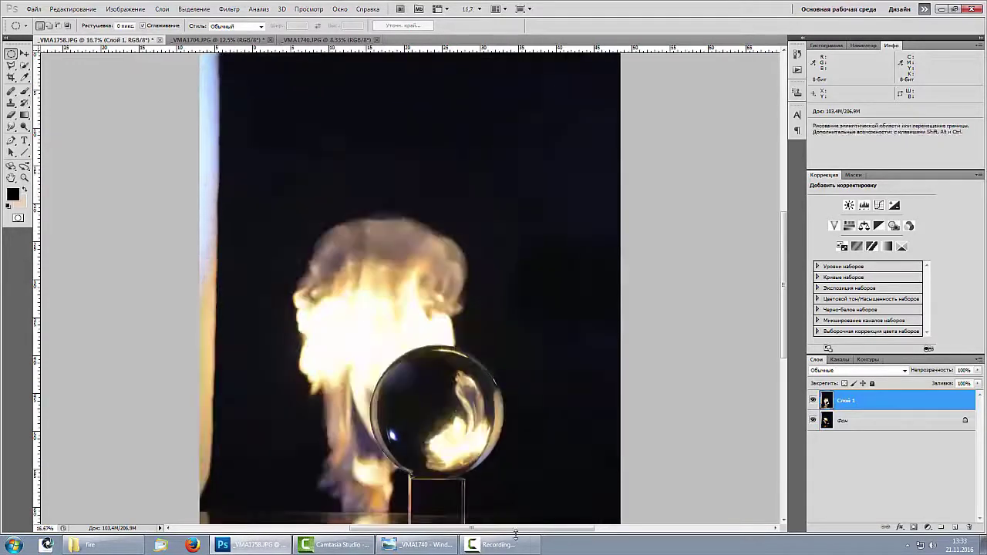
scroll(420, 308, "down", 3)
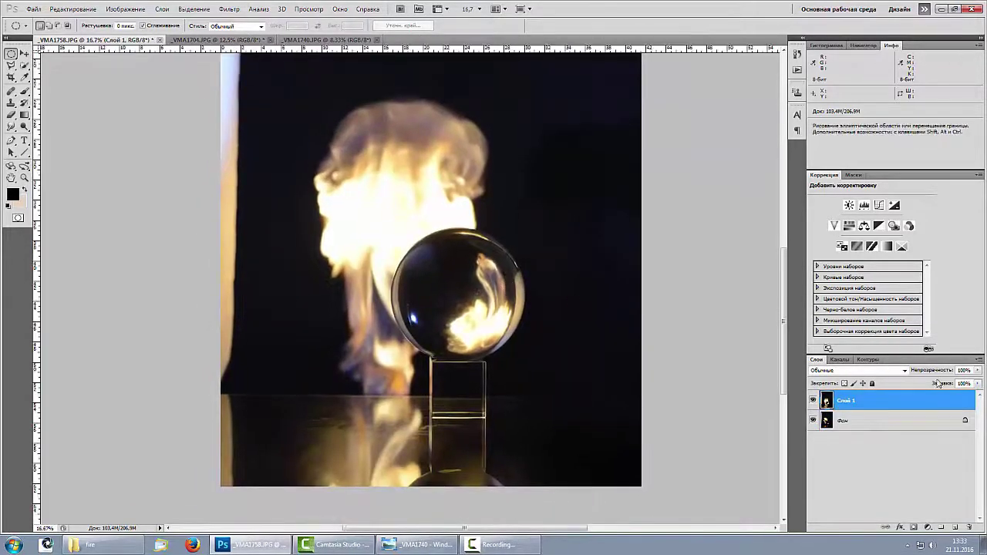
mouse_move(918, 371)
left_mouse_down()
mouse_move(873, 365)
mouse_move(932, 364)
left_mouse_up()
key("ctrl+Tab")
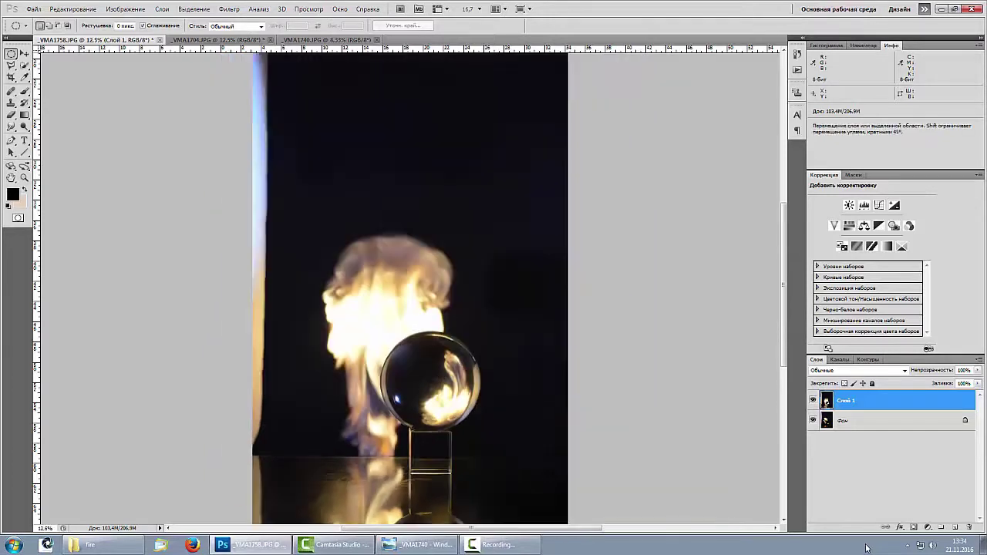
key("ctrl+Tab")
key("ctrl+minus")
key("ctrl+minus")
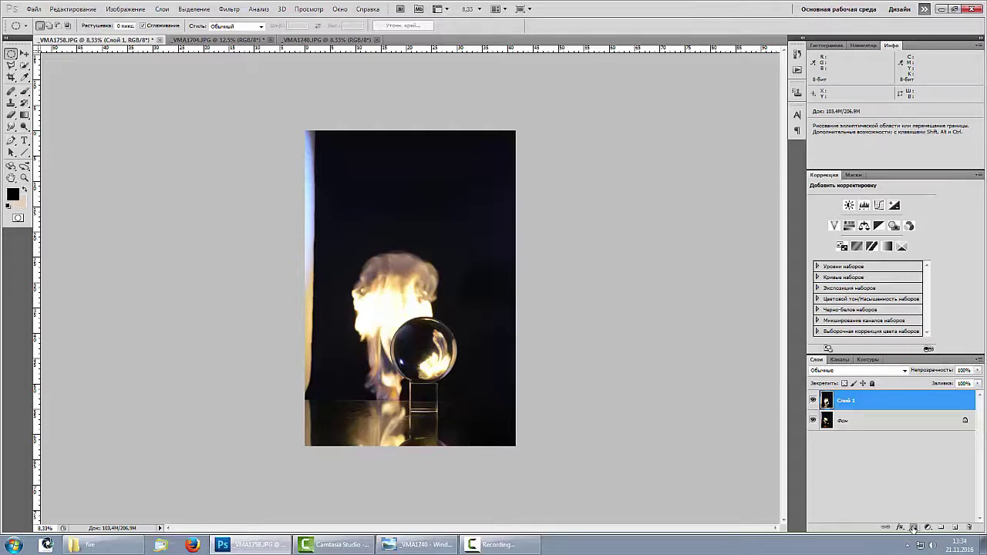
Hide the whole pasted layer with a black layer mask and choose the Brush tool for painting on the mask.
key("alt")
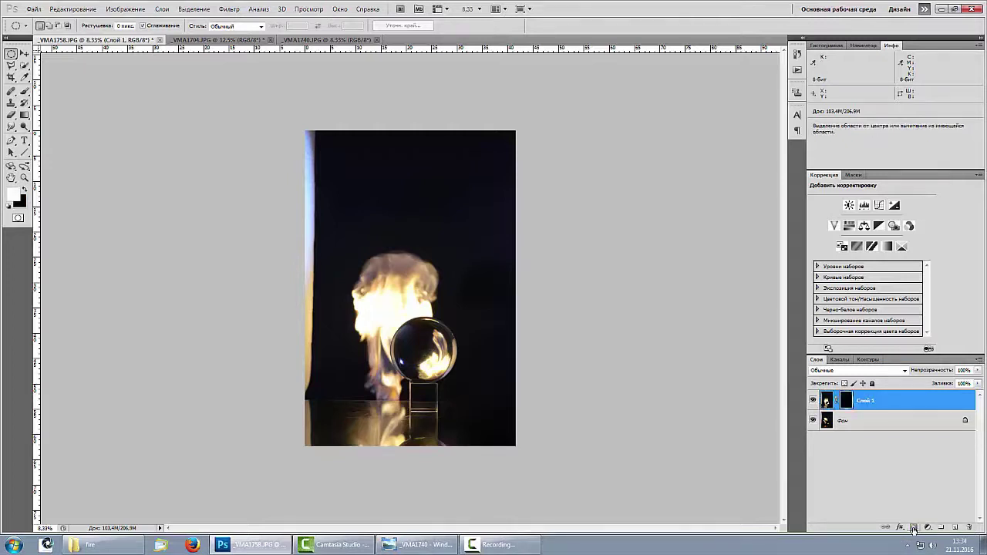
left_click(912, 529, "alt")
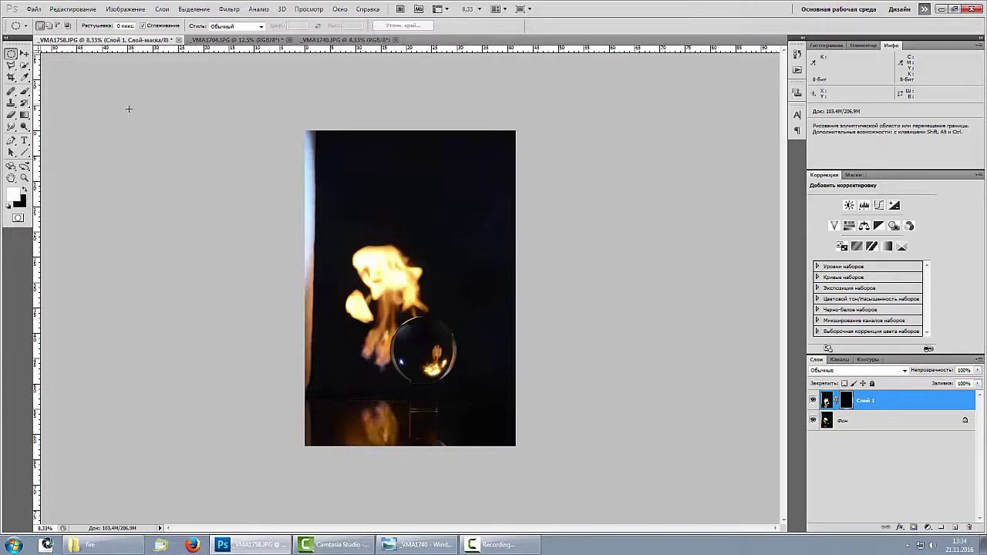
left_click(26, 92)
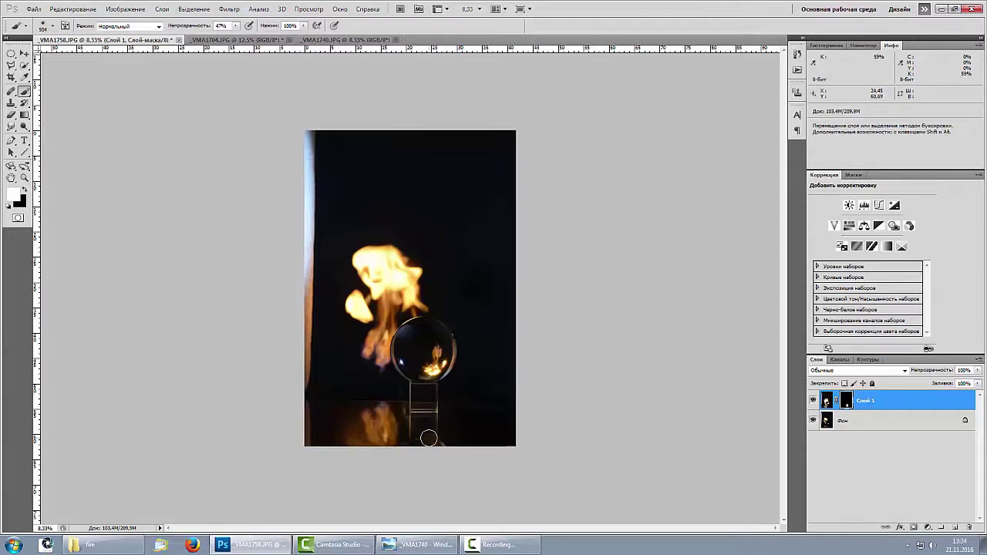
Raise the brush opacity to 100% and finish revealing the glass stand and its reflection on the mask of Слой 1.
key("ctrl+plus")
key("space")
left_click_drag(451, 246, 440, 209)
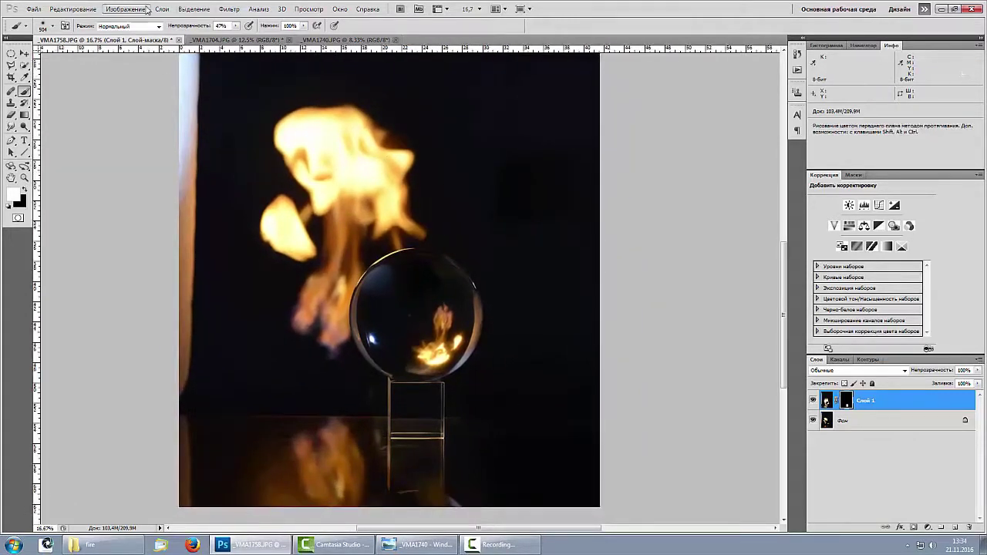
left_click_drag(192, 28, 262, 35)
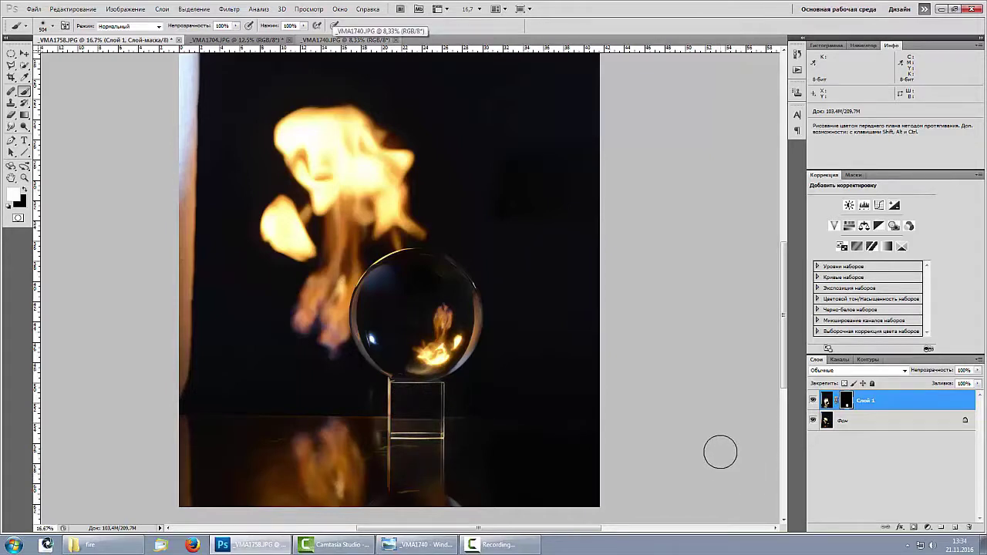
key("ctrl+minus")
key("ctrl+minus")
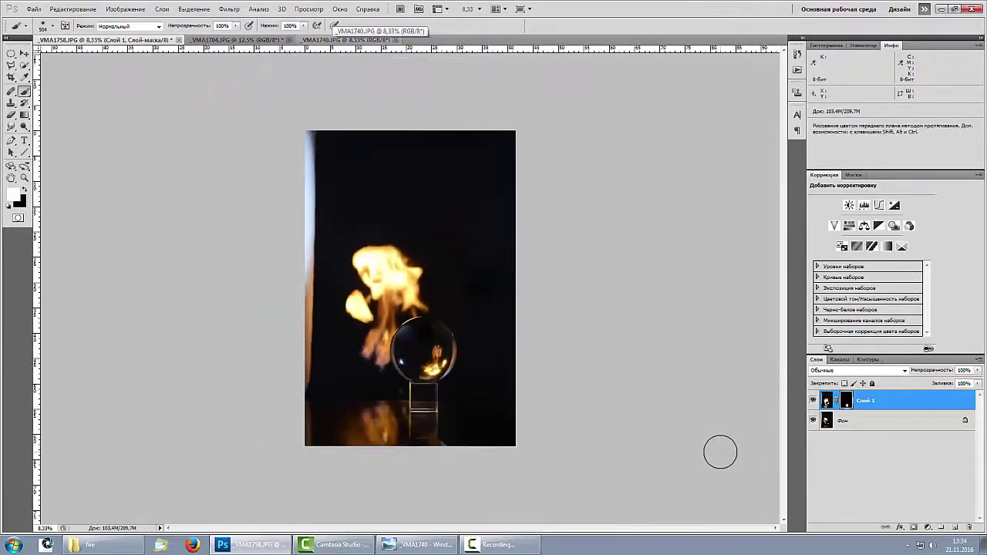
Copy the entire _VMA1704.JPG image and paste it into _VMA1758.JPG as a new layer.
left_click(197, 39)
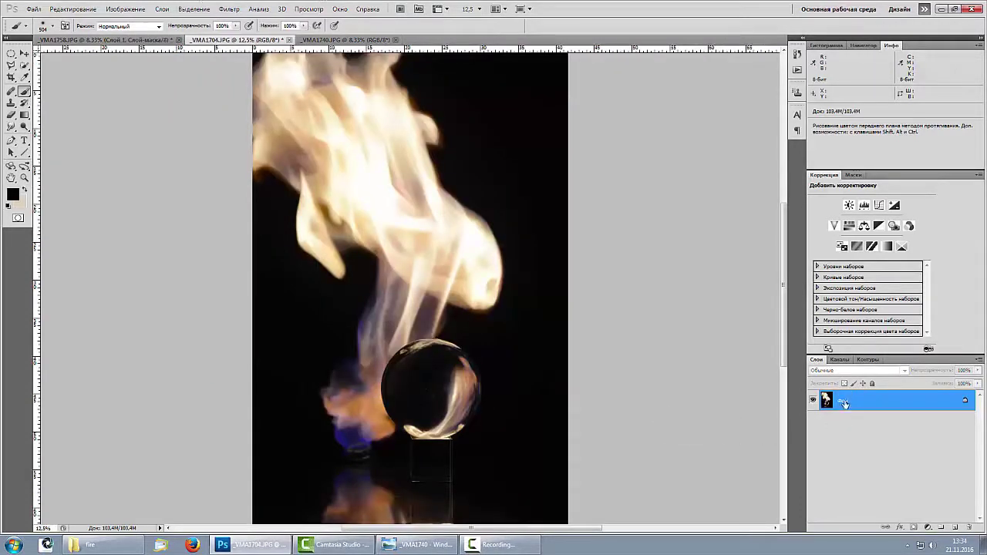
key("ctrl+s")
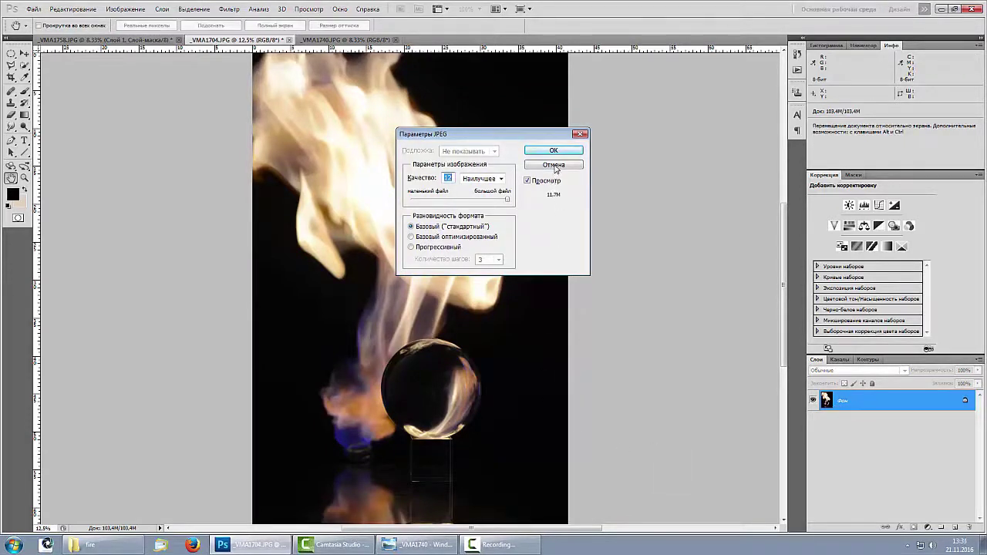
left_click(554, 165)
key("ctrl+a")
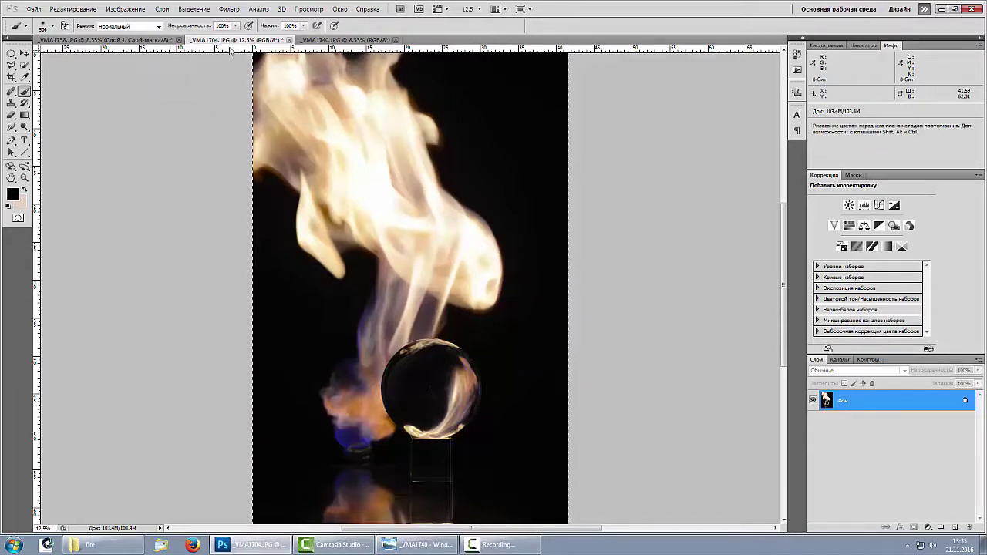
left_click(336, 40)
left_click(143, 42)
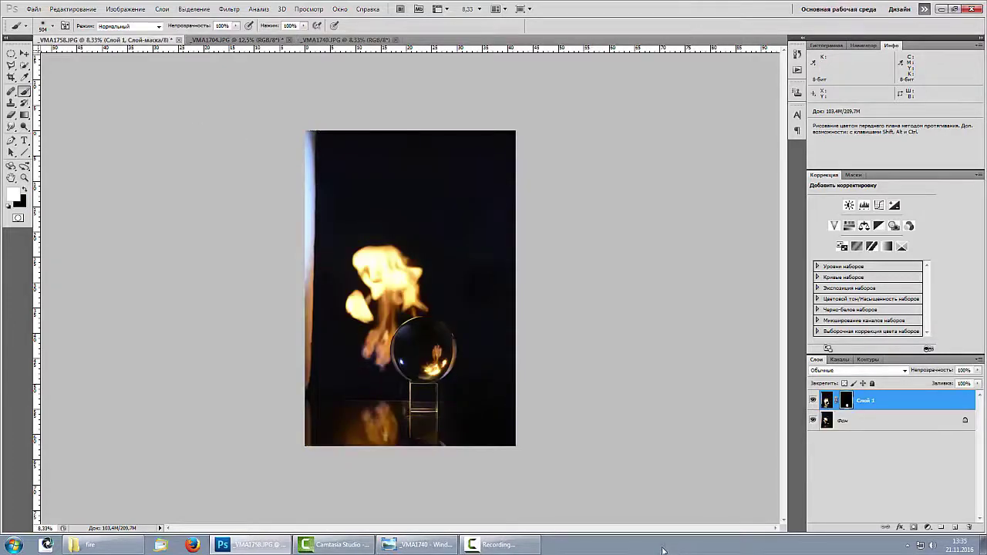
key("ctrl+v")
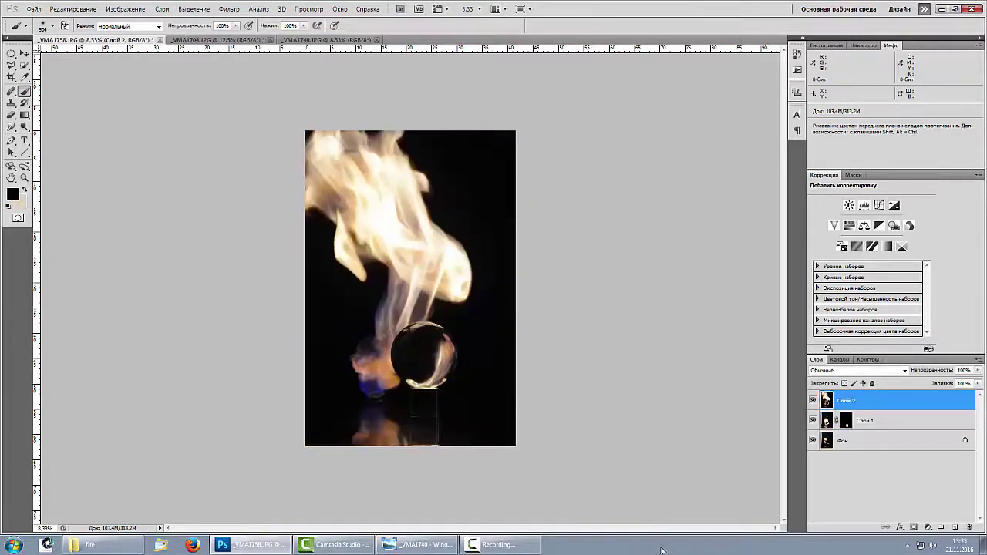
Make the pasted layer semi-transparent, move it up until its sphere matches the one underneath, and restore its opacity to 100%.
key("ctrl+plus")
key("ctrl+plus")
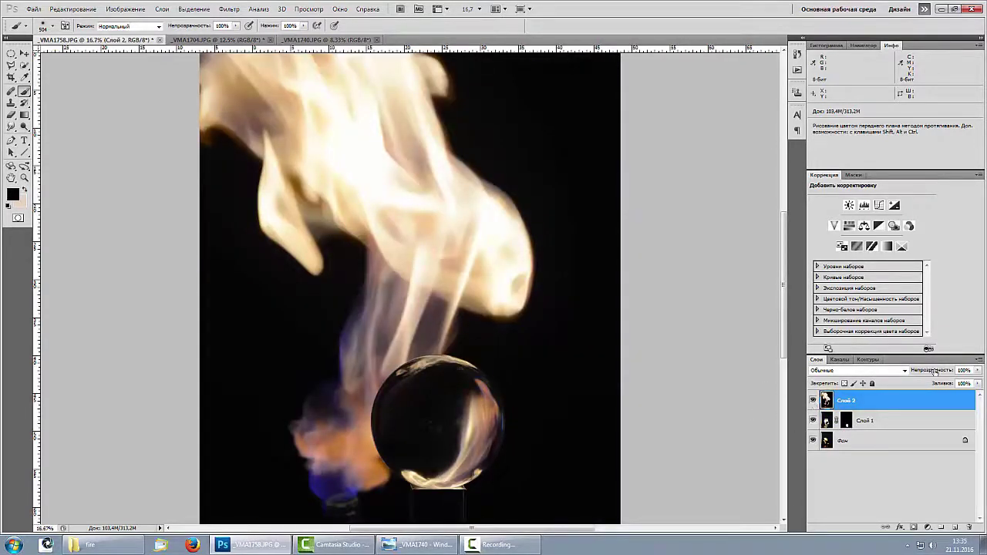
left_click_drag(912, 371, 905, 371)
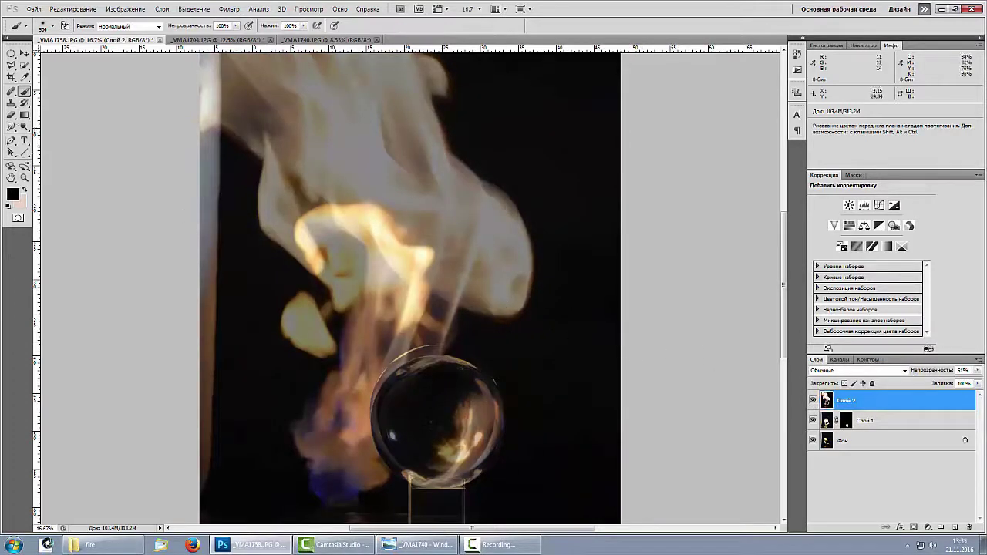
left_click(25, 53)
left_click_drag(500, 257, 497, 245)
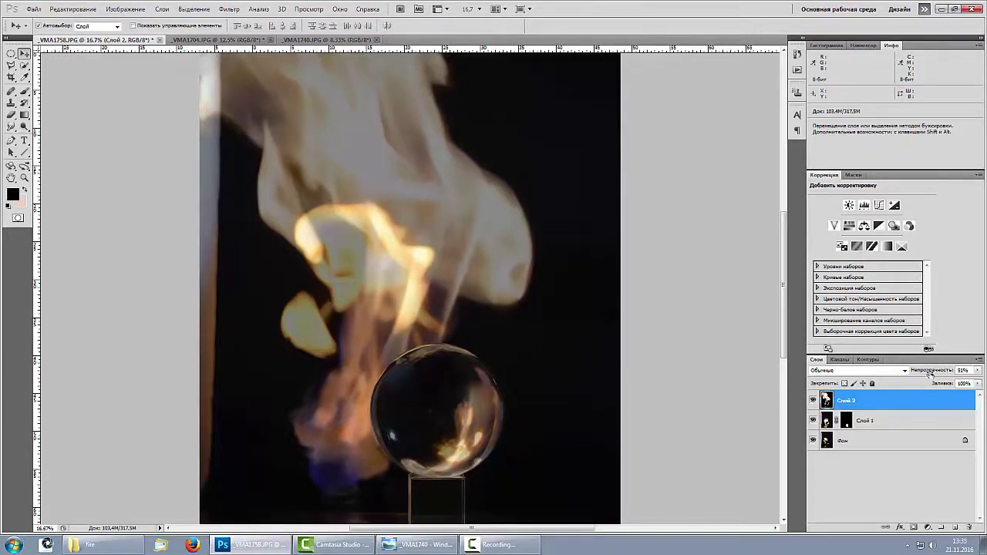
left_click_drag(977, 371, 984, 372)
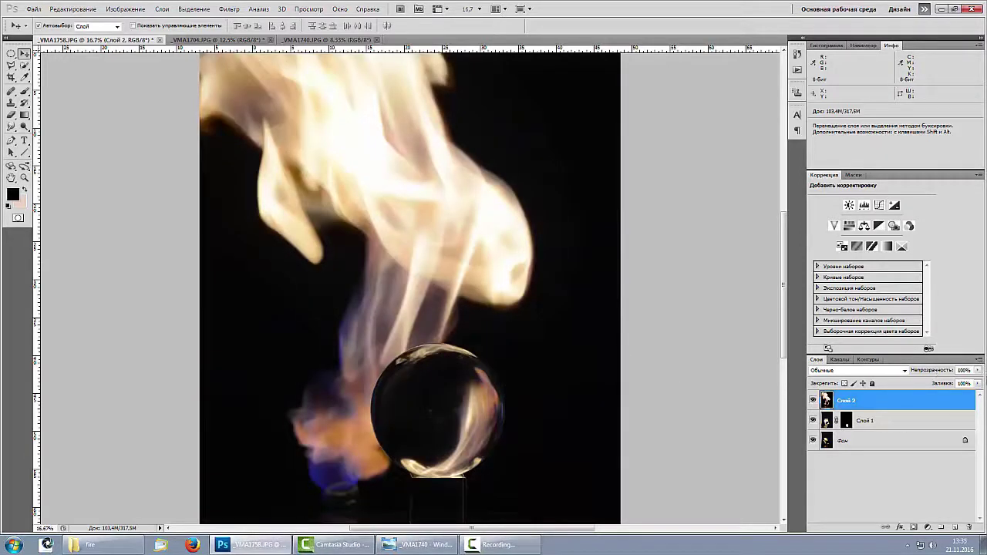
Hide all of Слой 2 with a black layer mask and set a soft 1242-pixel brush at 75% opacity.
key("ctrl+minus")
key("ctrl+minus")
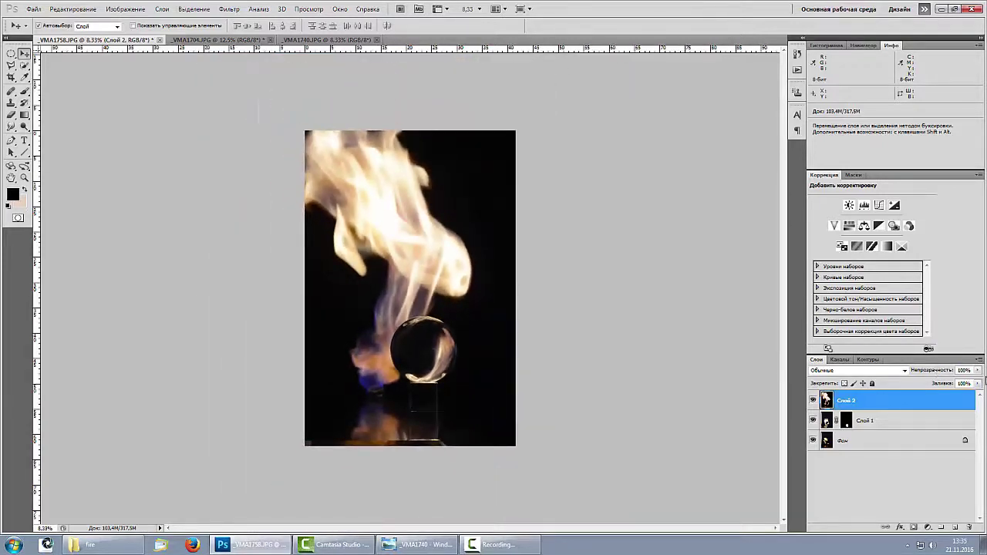
key("alt")
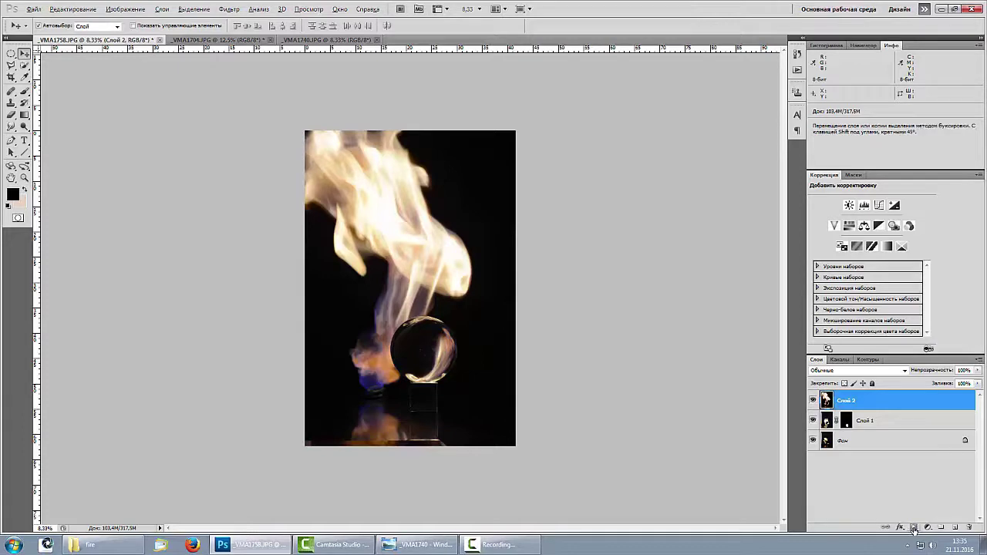
left_click(914, 528, "alt")
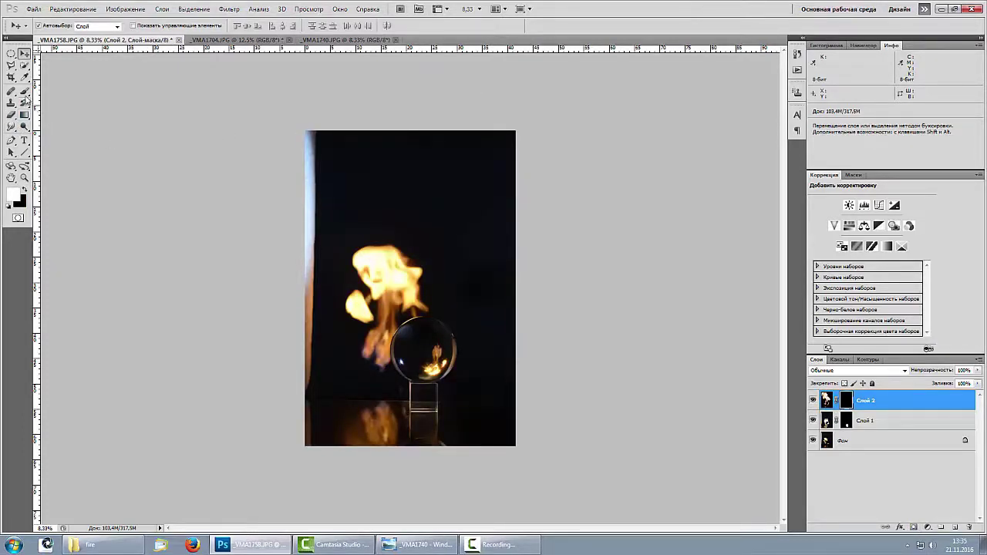
left_click(24, 91)
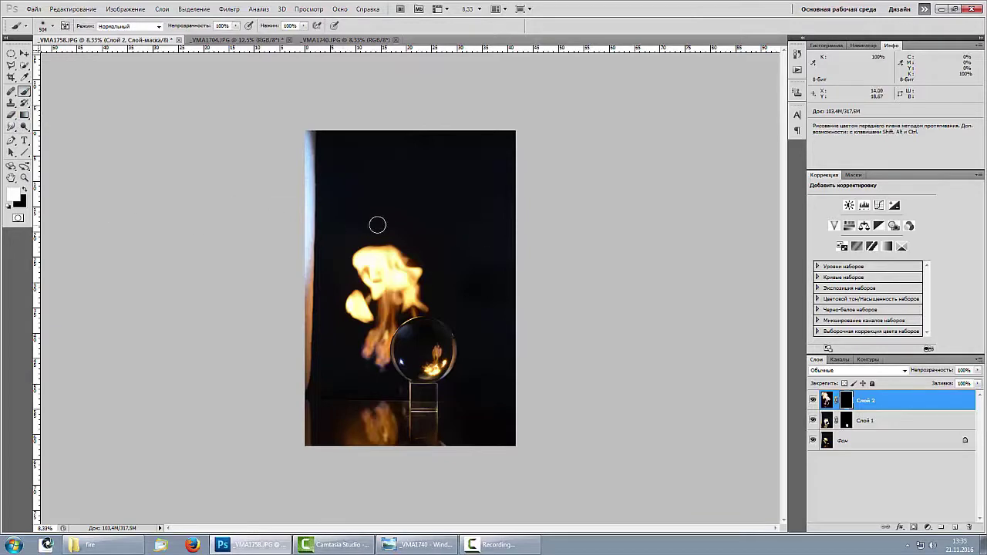
right_click(411, 216)
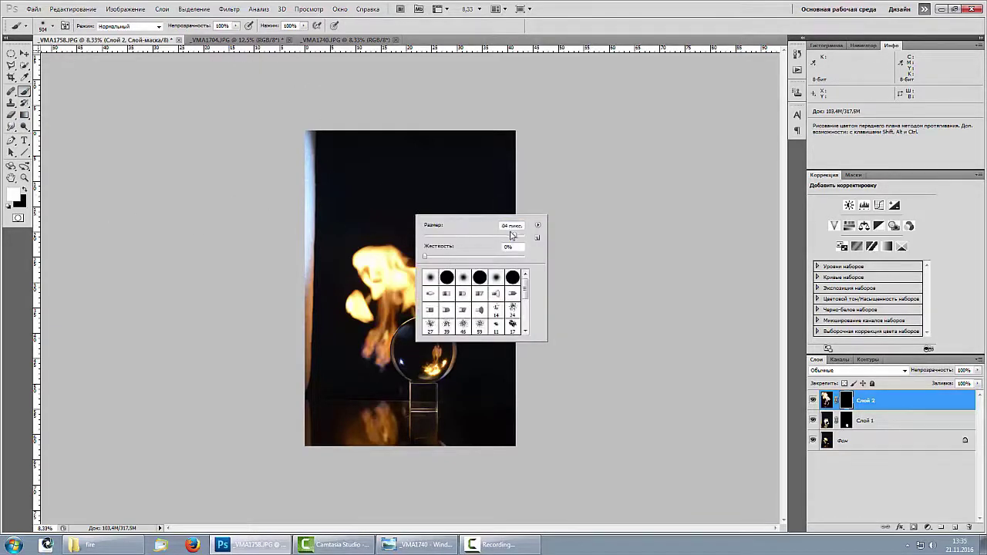
left_click_drag(192, 29, 176, 28)
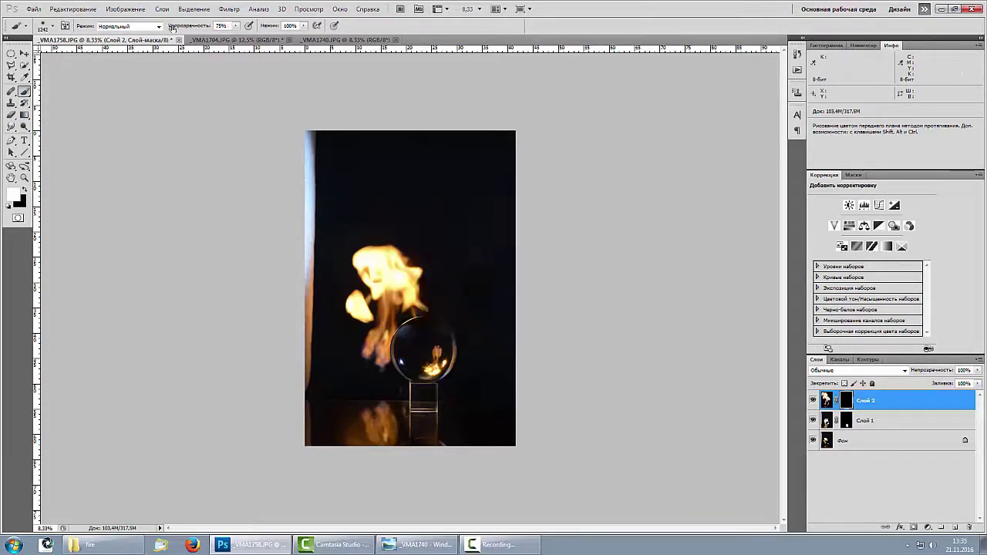
Reveal the large flame of Слой 2 by painting white on its mask, raising the brush opacity to 100%.
mouse_move(382, 231)
left_mouse_down()
mouse_move(415, 266)
mouse_move(393, 266)
mouse_move(360, 209)
mouse_move(401, 262)
mouse_move(362, 178)
mouse_move(435, 224)
left_mouse_up()
right_click(381, 227)
key("Escape")
mouse_move(378, 172)
left_mouse_down()
mouse_move(455, 245)
mouse_move(392, 160)
mouse_move(414, 162)
mouse_move(415, 186)
mouse_move(368, 151)
mouse_move(353, 158)
mouse_move(323, 135)
mouse_move(363, 205)
mouse_move(365, 268)
mouse_move(409, 260)
mouse_move(450, 277)
mouse_move(418, 242)
left_mouse_up()
left_click_drag(185, 27, 231, 26)
mouse_move(449, 256)
left_mouse_down()
mouse_move(384, 177)
mouse_move(375, 129)
mouse_move(368, 212)
mouse_move(322, 145)
mouse_move(393, 262)
mouse_move(367, 268)
mouse_move(352, 235)
mouse_move(388, 278)
mouse_move(368, 328)
mouse_move(352, 299)
mouse_move(369, 383)
mouse_move(344, 372)
mouse_move(332, 302)
mouse_move(343, 238)
mouse_move(321, 199)
left_mouse_up()
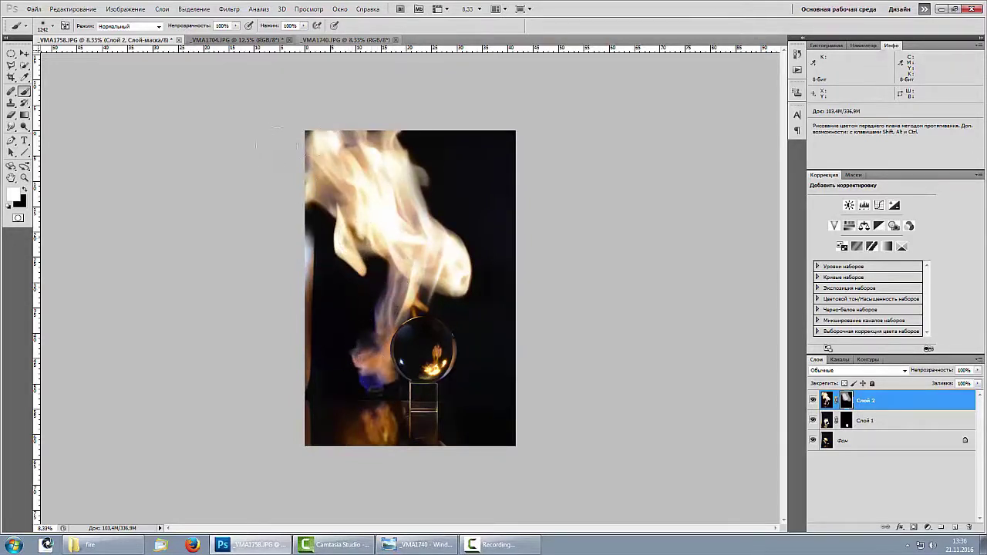
Paint white on the mask of Слой 2 around the sphere's upper rim, along the bottom edge and over the light strip at the left edge.
mouse_move(408, 154)
left_mouse_down()
mouse_move(425, 202)
mouse_move(420, 305)
mouse_move(412, 266)
mouse_move(460, 302)
mouse_move(384, 322)
mouse_move(363, 384)
mouse_move(378, 245)
mouse_move(355, 373)
mouse_move(379, 424)
mouse_move(333, 441)
left_mouse_up()
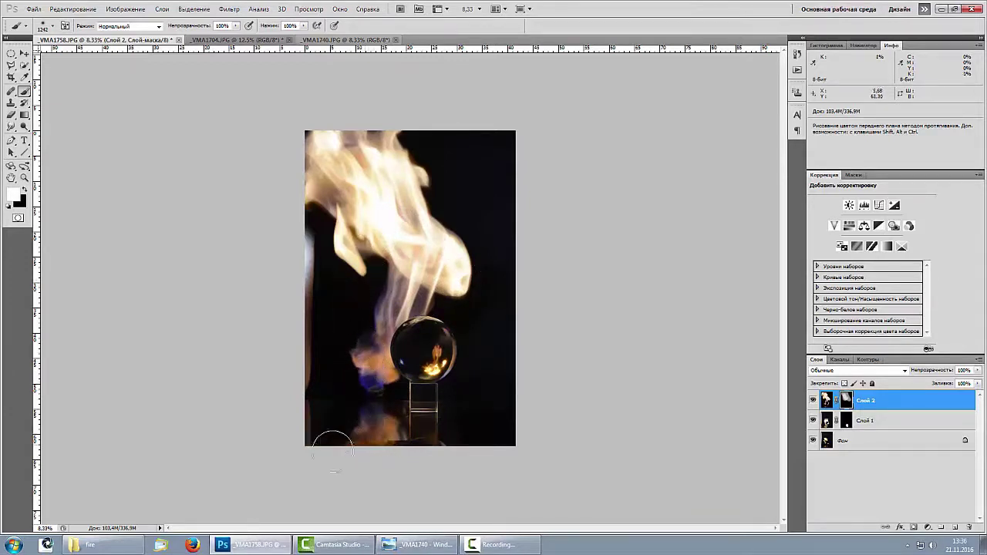
left_click_drag(387, 467, 500, 458)
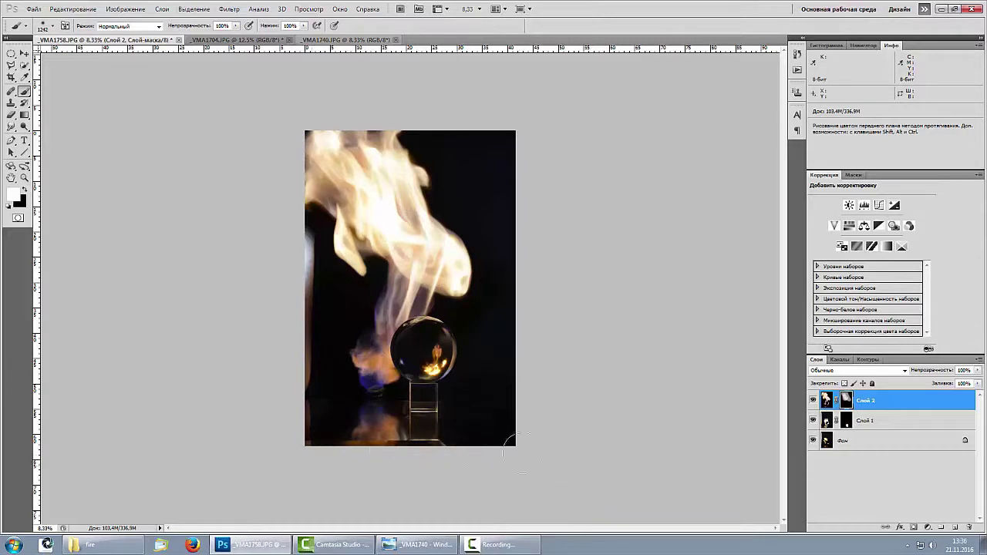
mouse_move(323, 462)
left_mouse_down()
mouse_move(315, 249)
mouse_move(272, 167)
left_mouse_up()
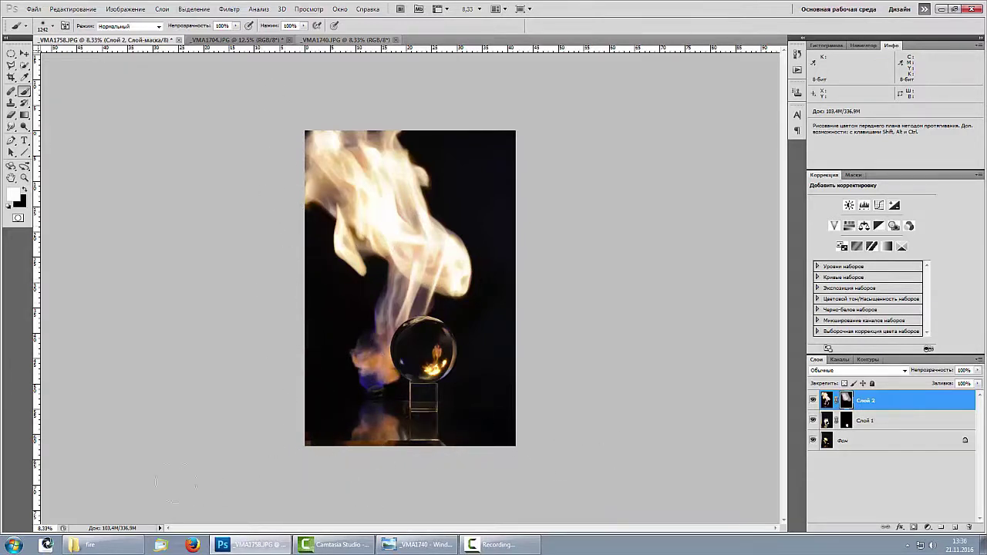
Switch to black and mask out the table reflection and the blue base of the flame on Слой 2.
left_click(24, 192)
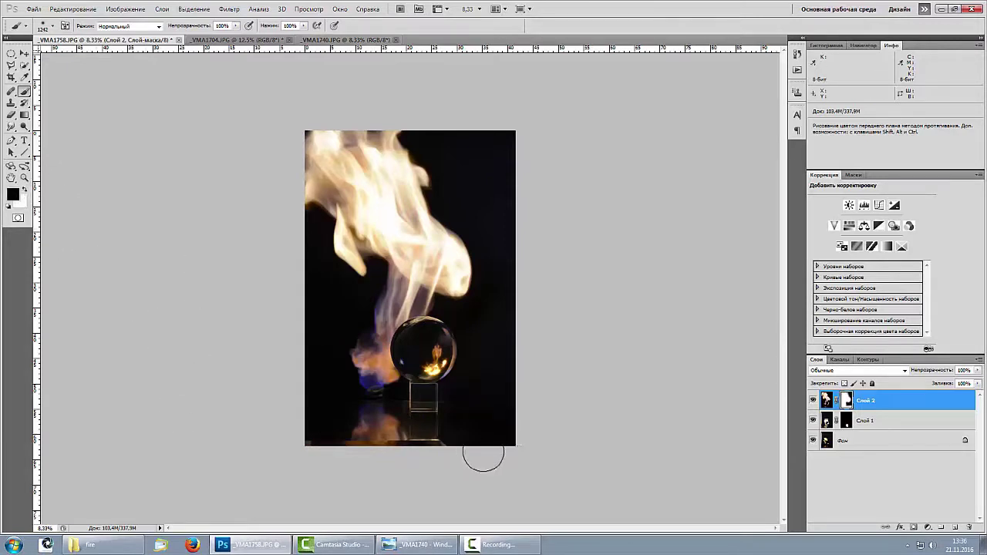
left_click_drag(419, 454, 478, 454)
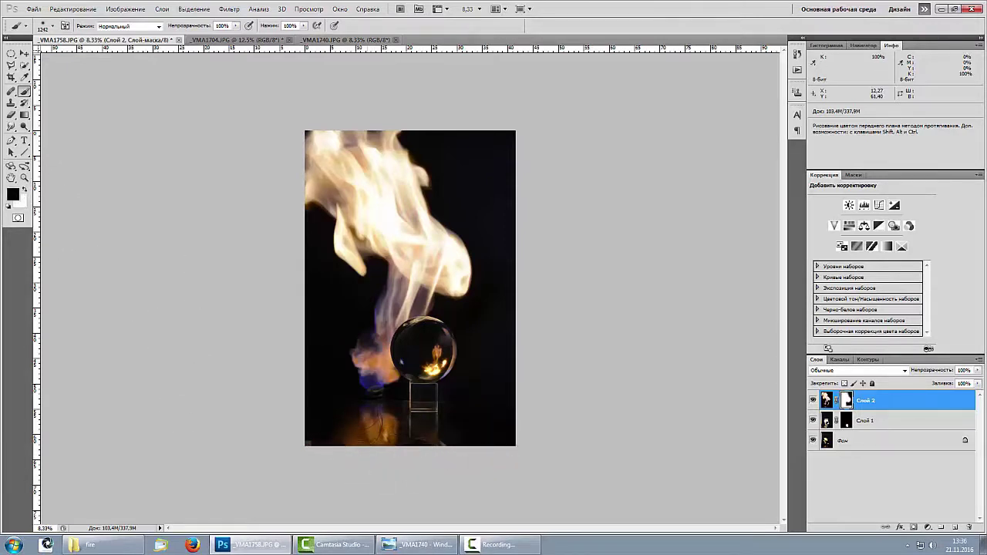
left_click_drag(377, 383, 372, 379)
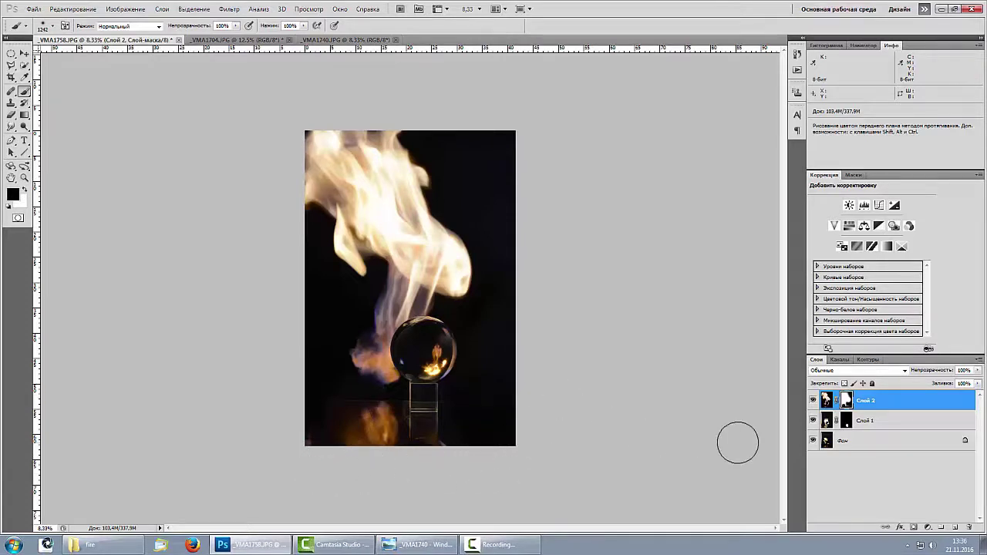
Switch back to white and restore the blue flame base, table reflection and surroundings of the stand on the mask of Слой 2.
key("ctrl+plus")
key("ctrl+plus")
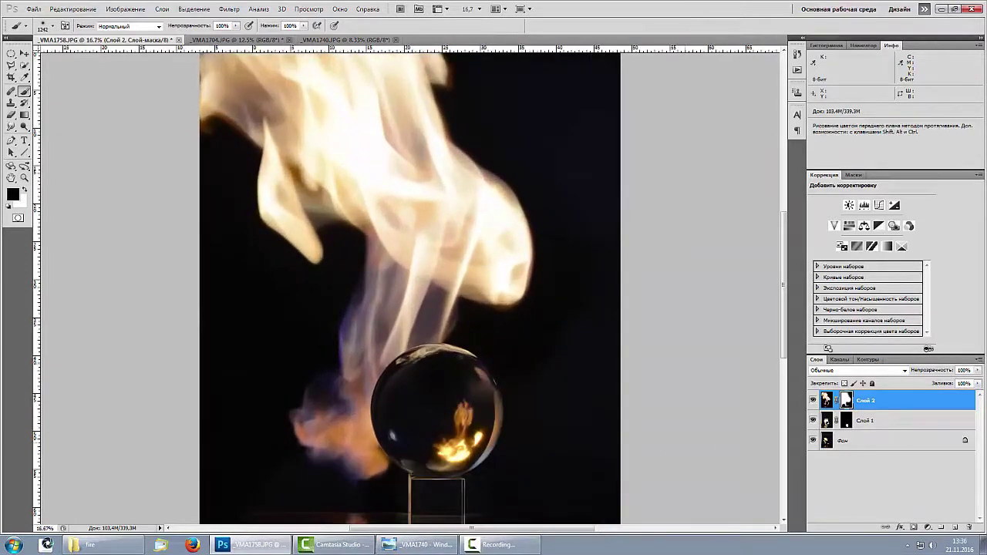
mouse_move(483, 238)
left_mouse_down()
mouse_move(463, 199)
mouse_move(462, 96)
left_mouse_up()
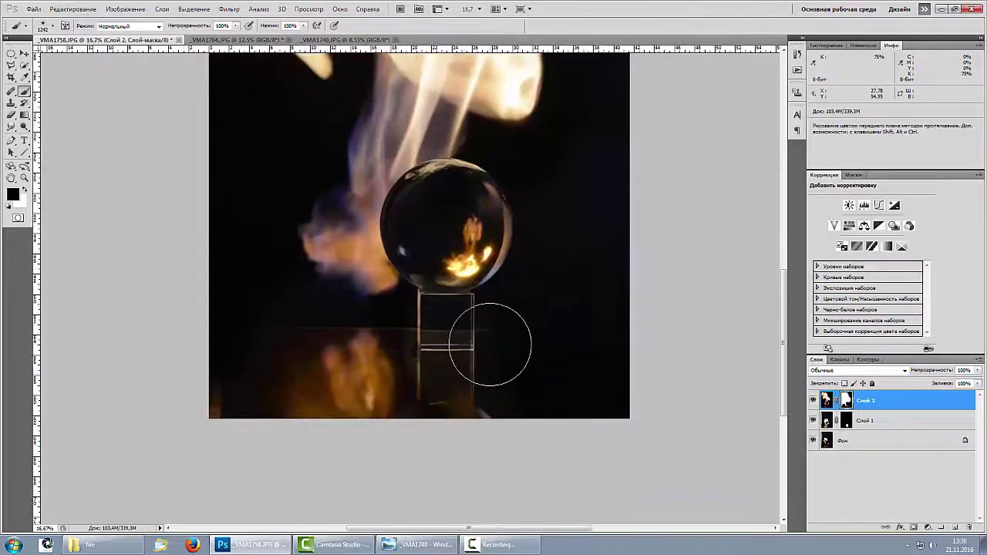
left_click(24, 189)
mouse_move(340, 272)
left_mouse_down()
mouse_move(363, 347)
mouse_move(294, 333)
mouse_move(349, 364)
mouse_move(364, 277)
mouse_move(270, 394)
mouse_move(205, 426)
mouse_move(529, 407)
left_mouse_up()
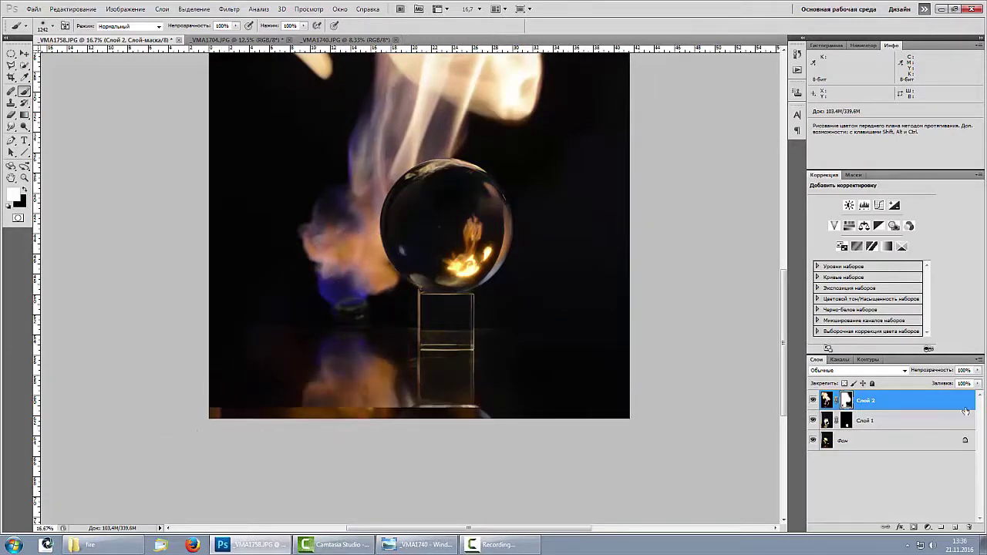
key("ctrl+minus")
key("ctrl+minus")
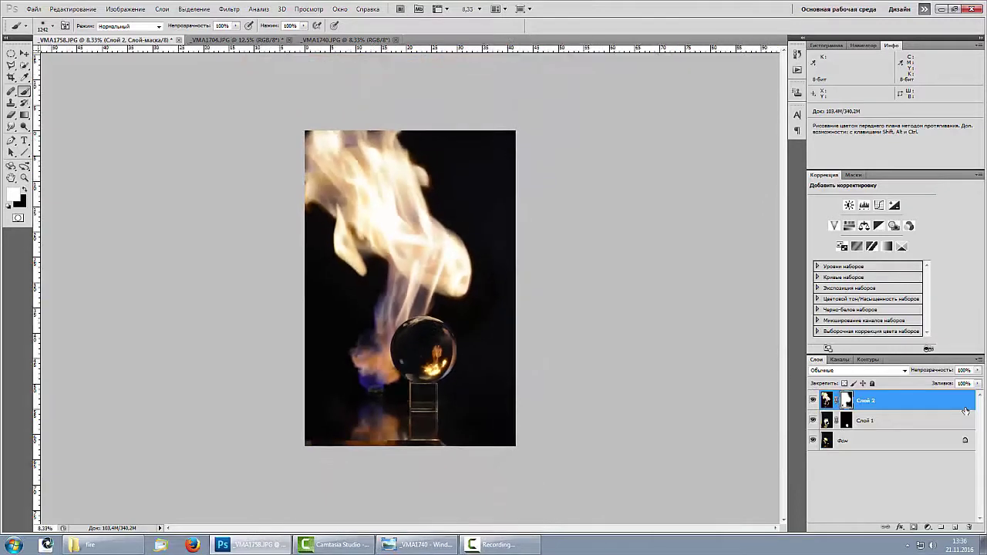
Crop the composite's outer edges to about 38.6 × 60.5, and crop once more to 38.46 × 60.10 to trim the bottom strip.
left_click(11, 77)
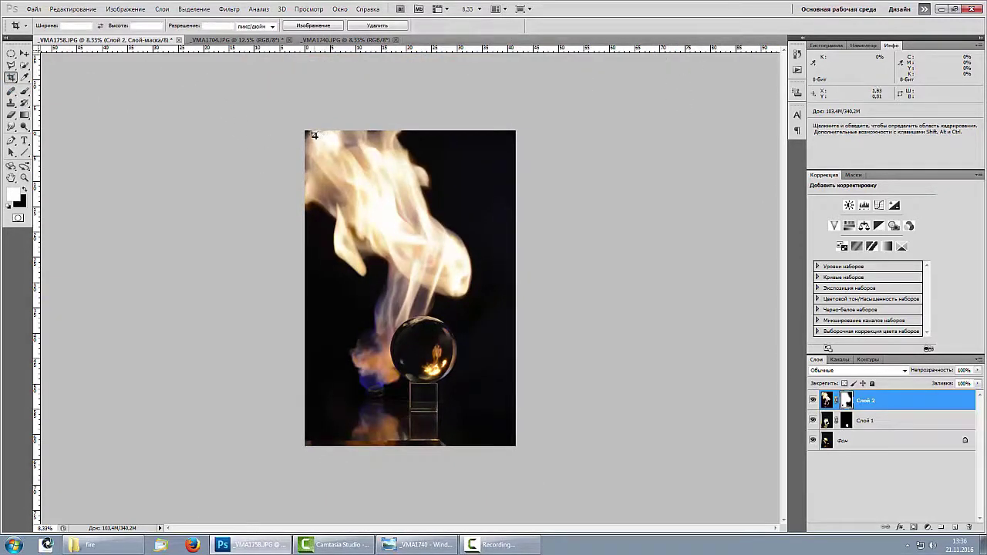
left_click_drag(312, 135, 508, 442)
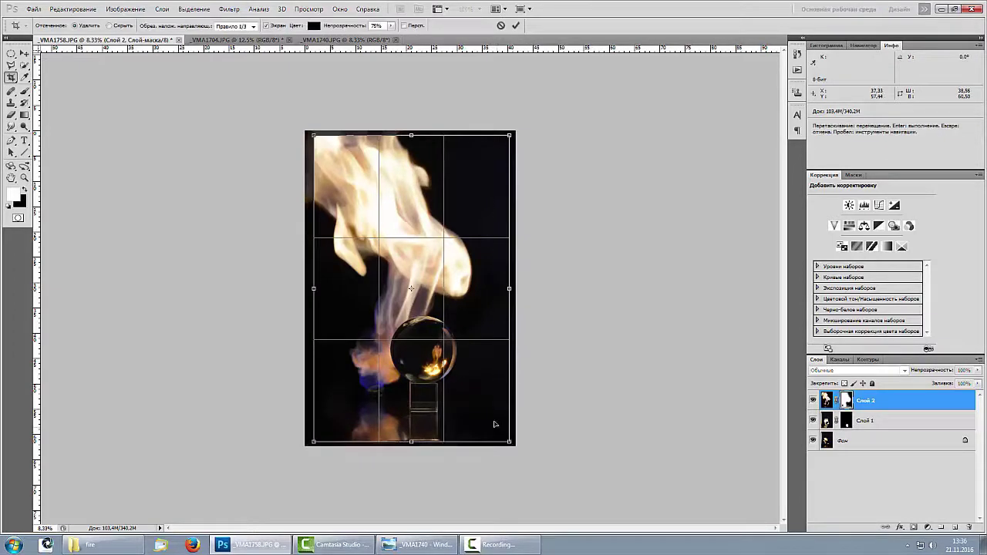
key("Return")
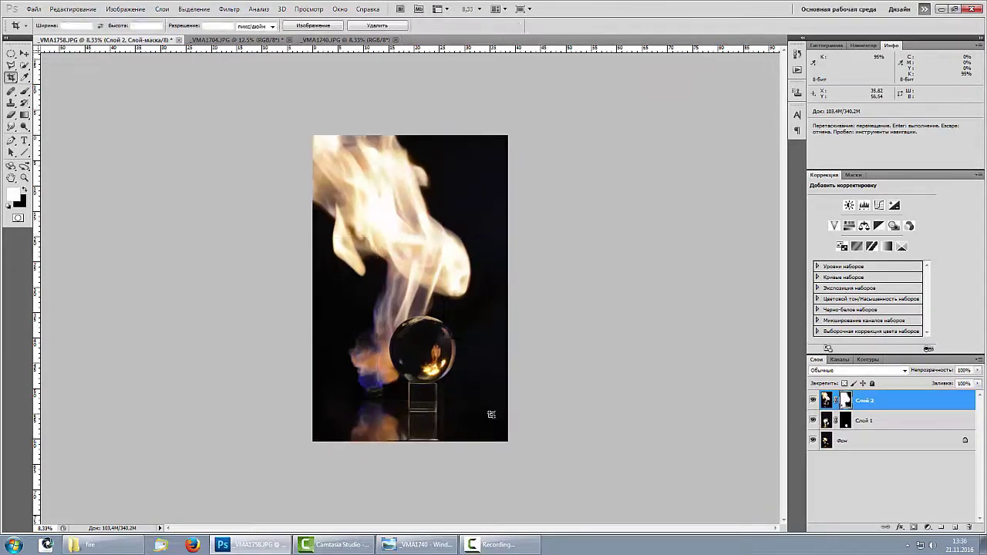
left_click_drag(313, 134, 508, 438)
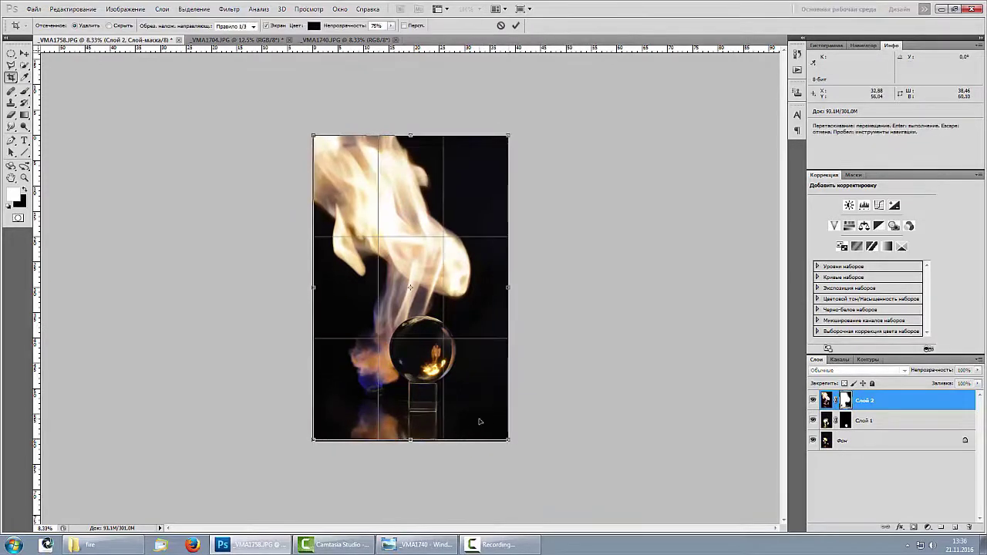
key("Return")
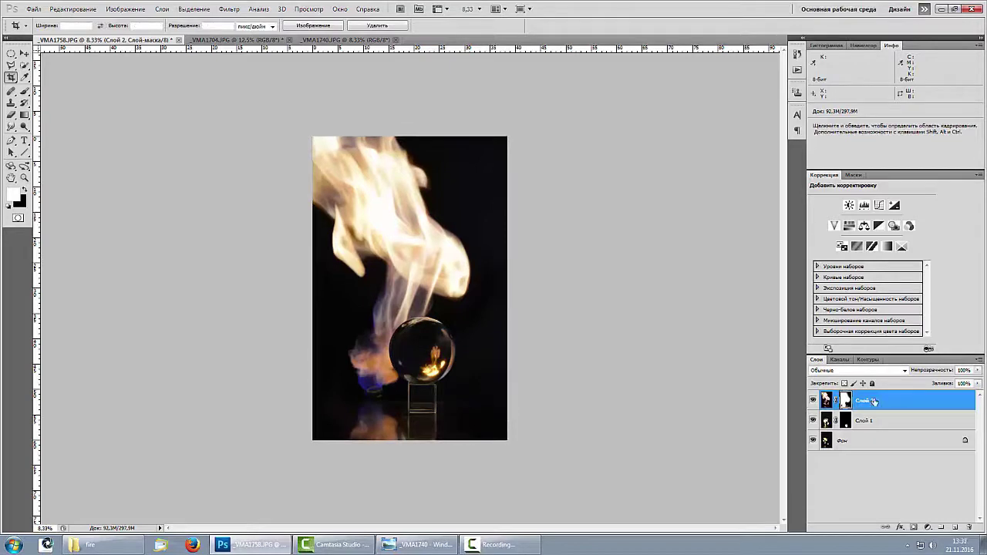
Try to paint out the burner below the blue flame directly on the image of Слой 2 with a 100-pixel black brush.
left_click(873, 401)
key("ctrl+plus")
key("ctrl+plus")
key("ctrl+plus")
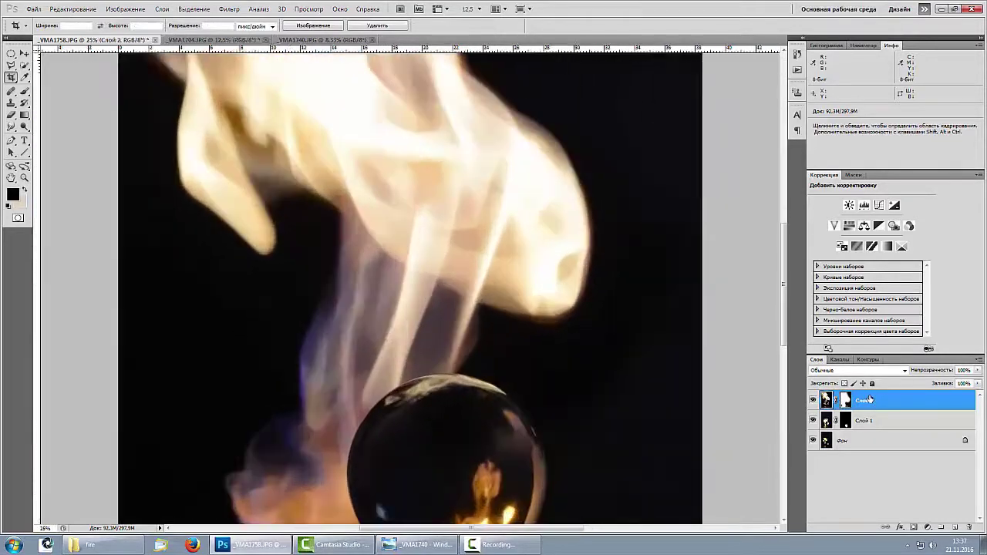
left_click_drag(505, 518, 628, 281)
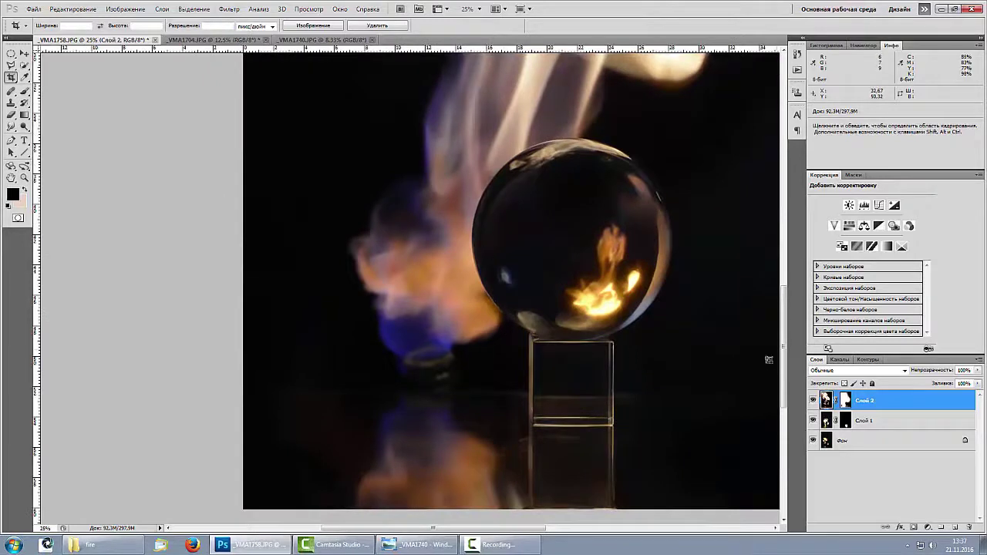
left_click(24, 91)
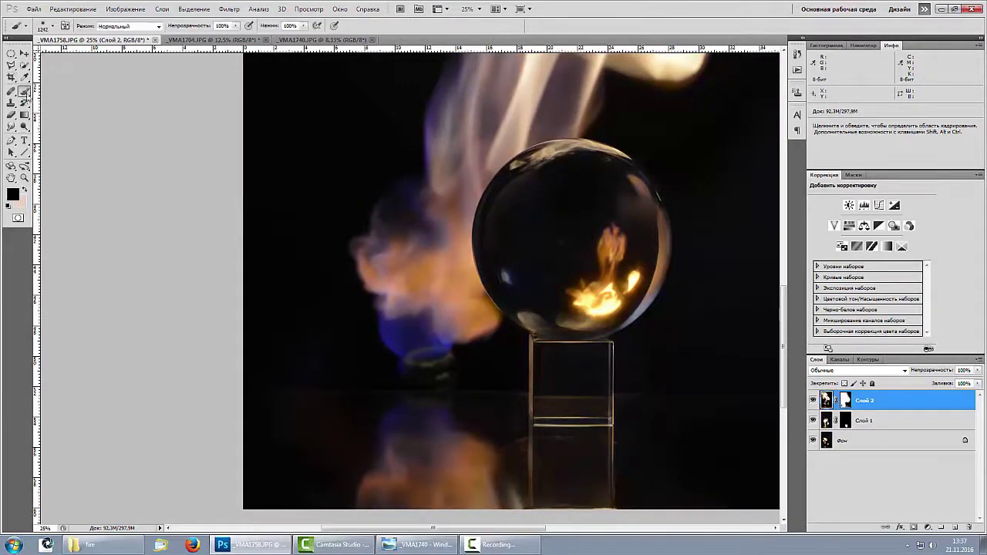
right_click(409, 354)
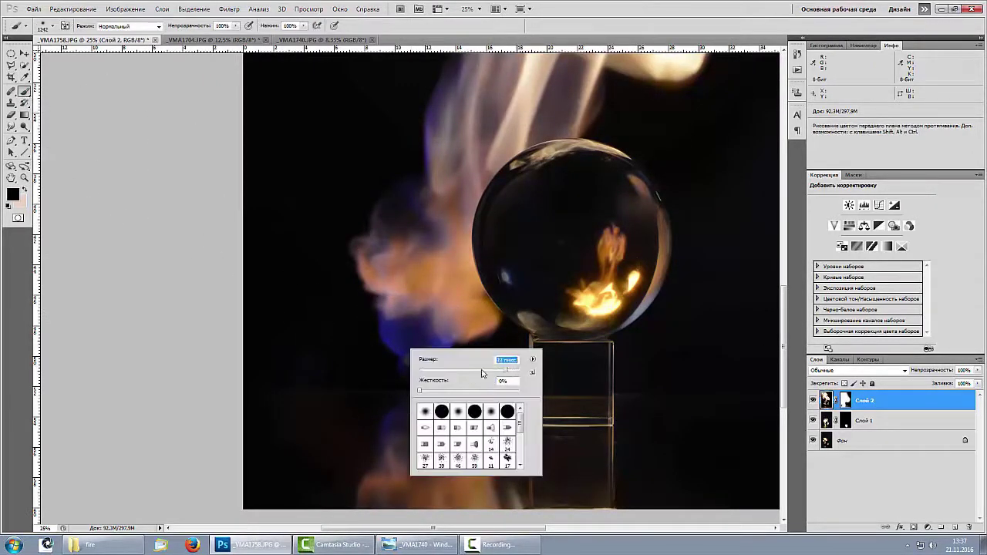
key("Return")
mouse_move(426, 371)
left_mouse_down()
mouse_move(446, 355)
mouse_move(425, 354)
left_mouse_up()
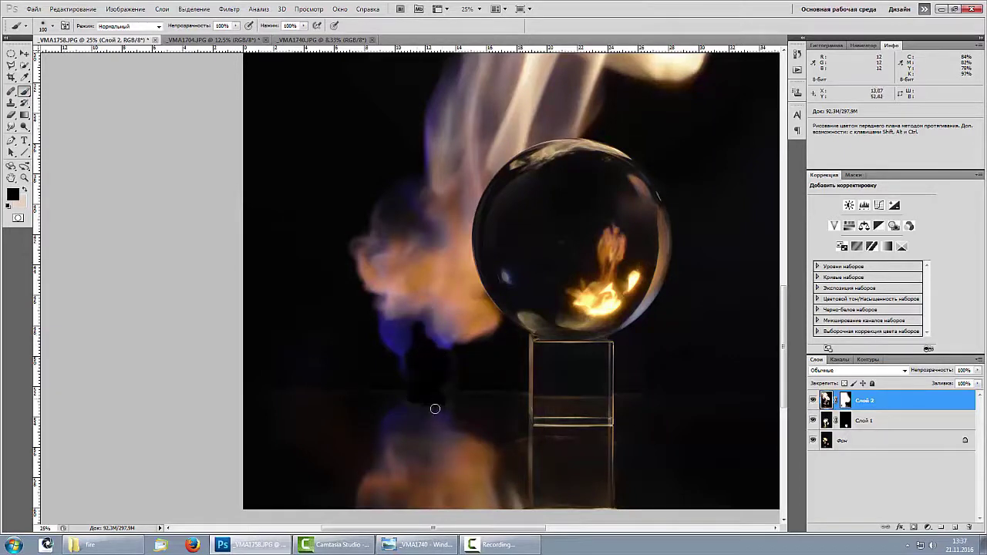
Set the brush to 50% opacity, dab black over the flame base, and enlarge the brush to 484 pixels.
right_click(479, 344)
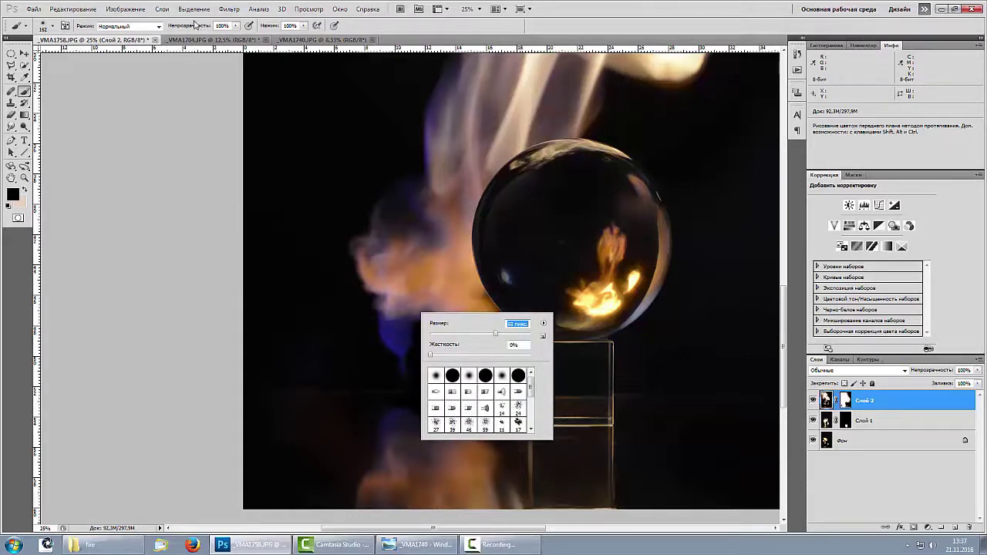
left_click(193, 25)
left_click_drag(185, 28, 168, 29)
left_click_drag(414, 340, 416, 368)
left_click(24, 190)
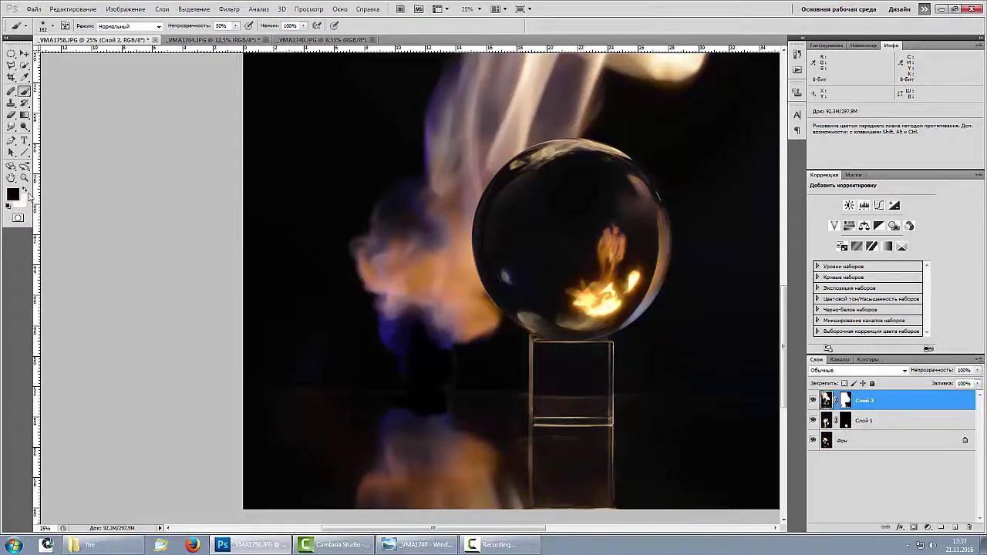
right_click(478, 303)
left_click_drag(478, 303, 505, 304)
Try white strokes over the lower flame on the image of Слой 2 and undo the last one.
mouse_move(419, 269)
left_mouse_down()
mouse_move(413, 293)
mouse_move(379, 273)
mouse_move(370, 279)
mouse_move(452, 289)
left_mouse_up()
mouse_move(463, 322)
left_mouse_down()
mouse_move(423, 327)
mouse_move(427, 355)
mouse_move(382, 323)
mouse_move(464, 337)
left_mouse_up()
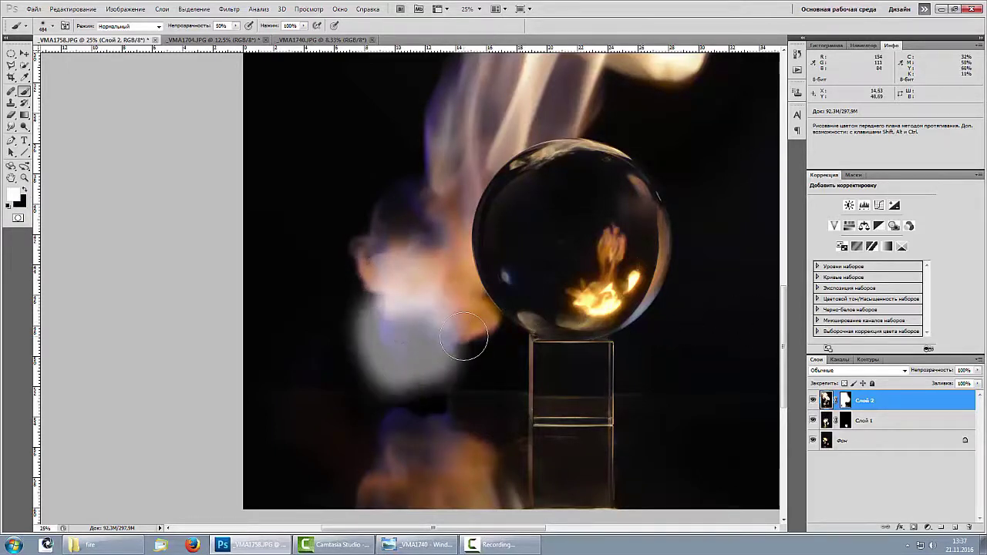
key("ctrl+z")
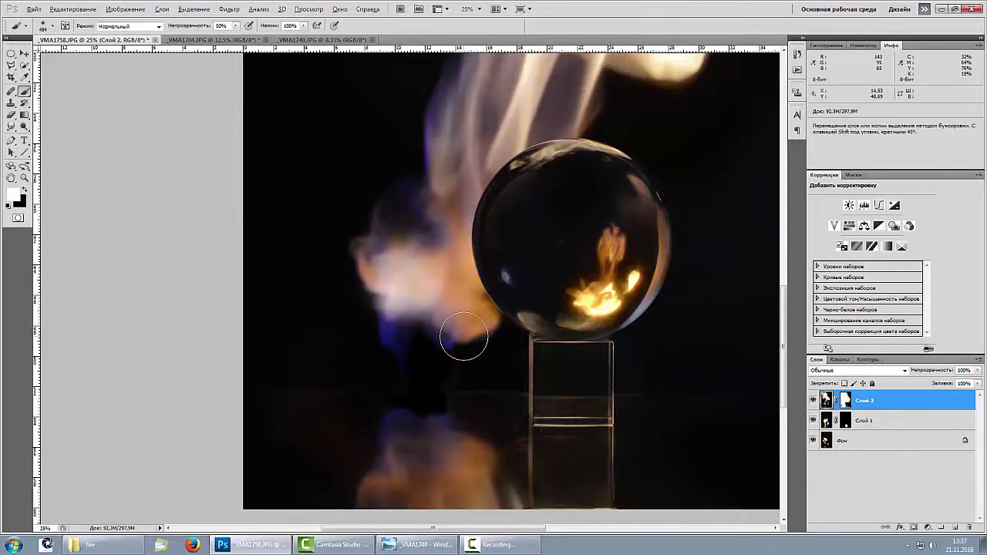
Activate the mask of Слой 2 and try masking out the flame base and burner with black.
left_click(845, 400)
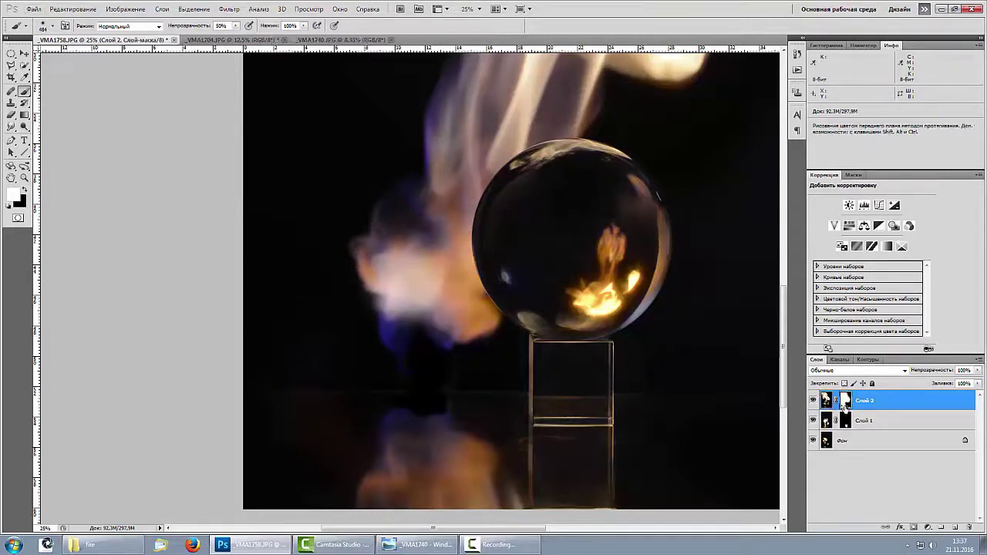
left_click(24, 190)
mouse_move(420, 360)
left_mouse_down()
mouse_move(413, 323)
mouse_move(419, 351)
mouse_move(376, 317)
mouse_move(455, 362)
mouse_move(416, 383)
left_mouse_up()
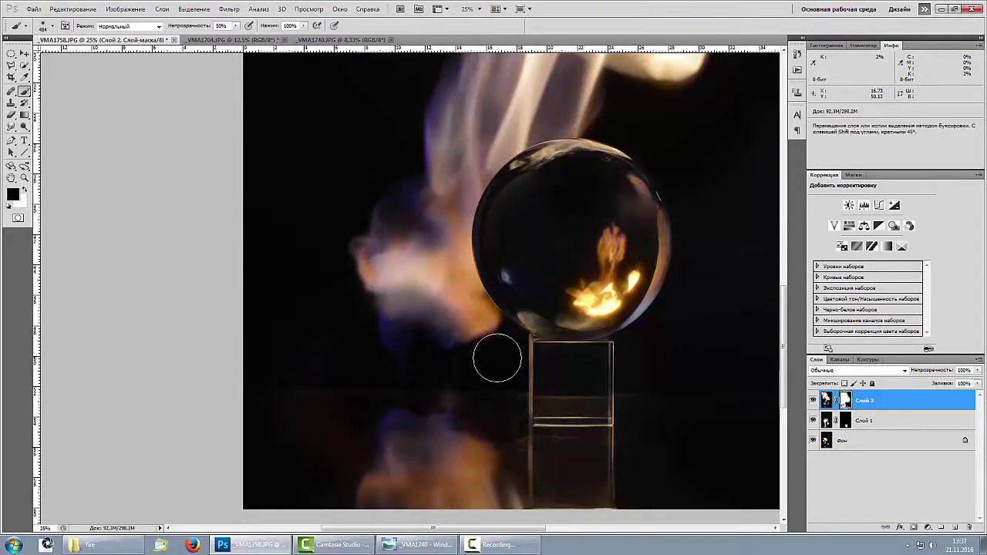
Undo the brush strokes on Слой 2 back to the cropped composite.
key("ctrl+alt+z")
key("ctrl+alt+z")
key("ctrl+alt+z")
key("ctrl+alt+z")
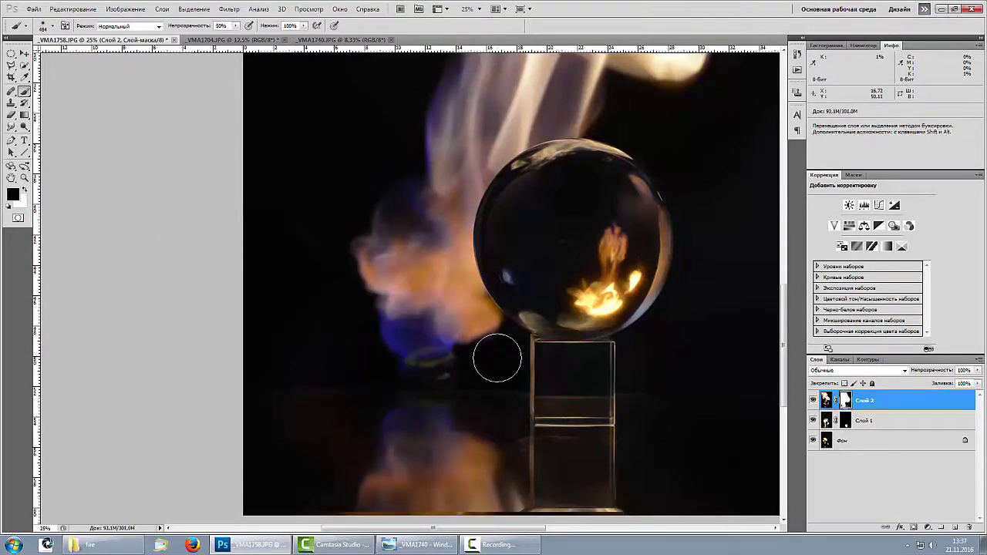
key("ctrl+alt+z")
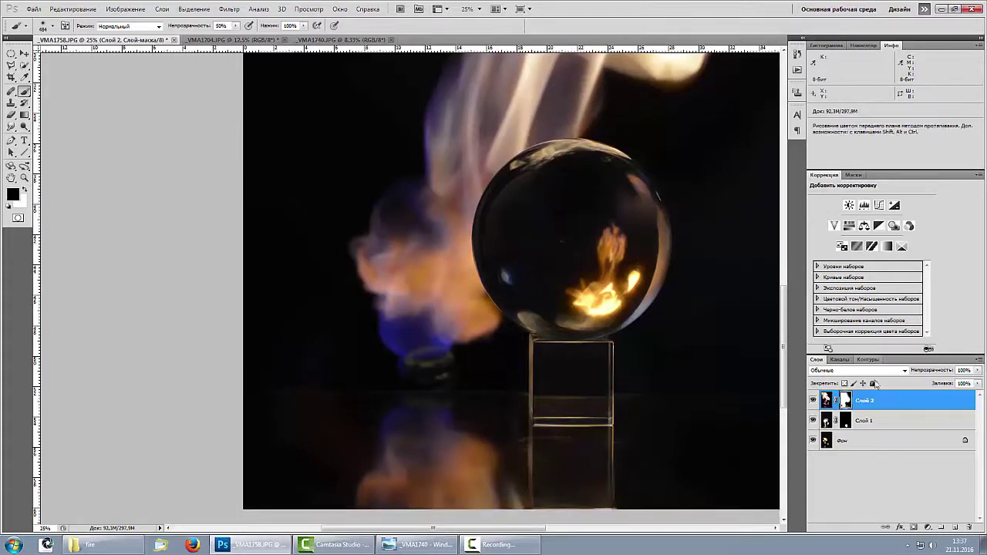
Compare the composite with and without Слой 2, and mask out the burner under the blue flame with black at 50% opacity.
left_click(813, 400)
left_click(813, 400)
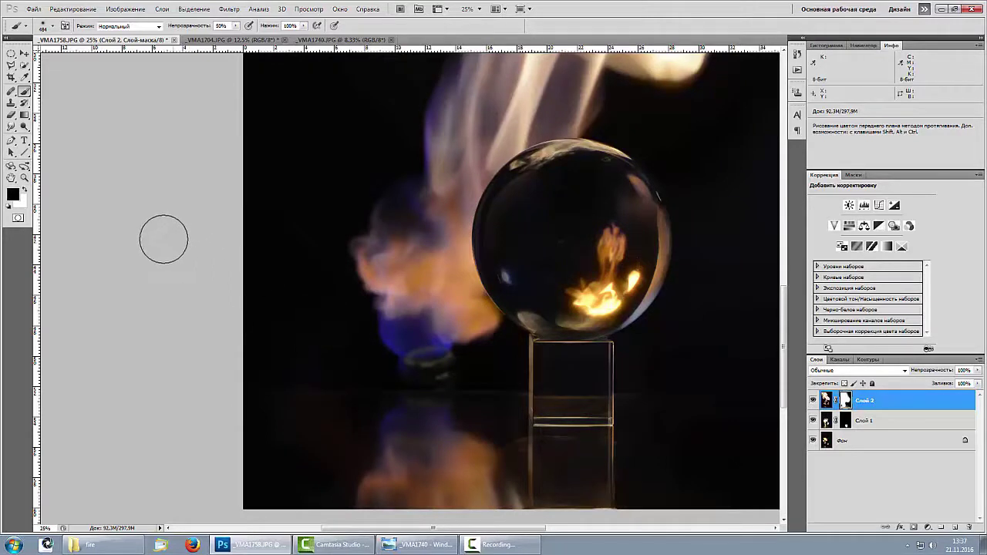
mouse_move(415, 361)
left_mouse_down()
mouse_move(450, 379)
mouse_move(437, 367)
mouse_move(346, 399)
mouse_move(444, 370)
mouse_move(370, 387)
left_mouse_up()
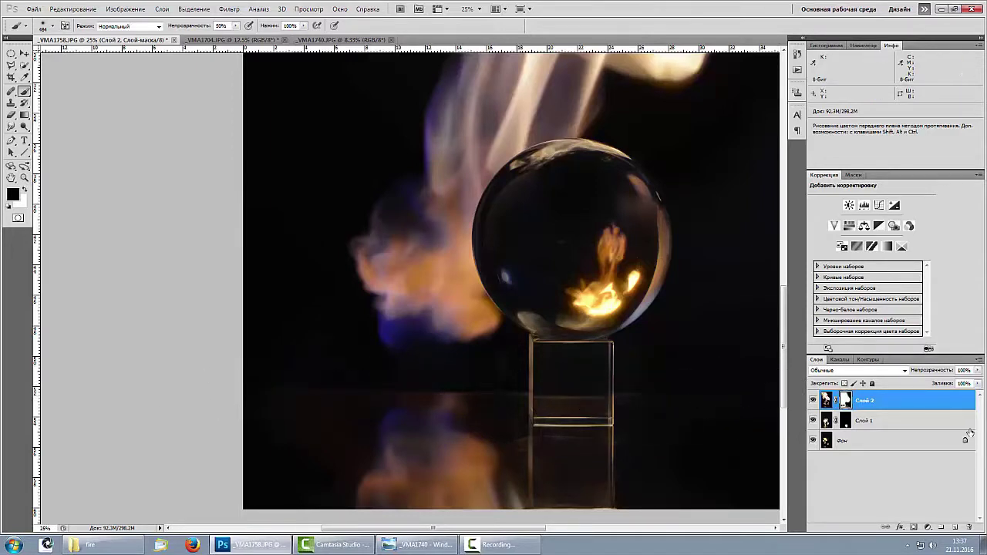
key("ctrl+minus")
key("ctrl+minus")
key("ctrl+minus")
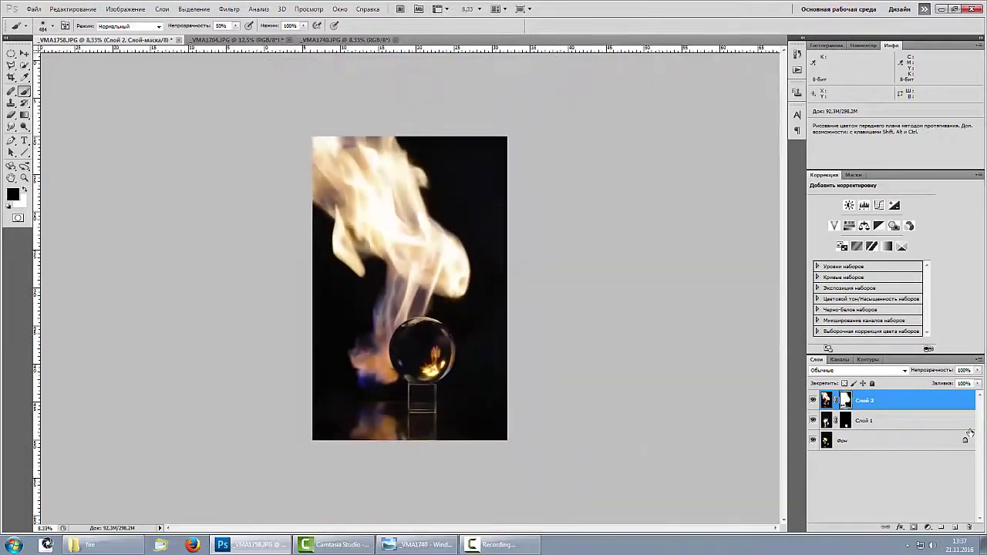
Restore the burner area on the mask of Слой 2 with white, and mask it out again more softly with black.
key("ctrl+plus")
key("ctrl+plus")
key("ctrl+plus")
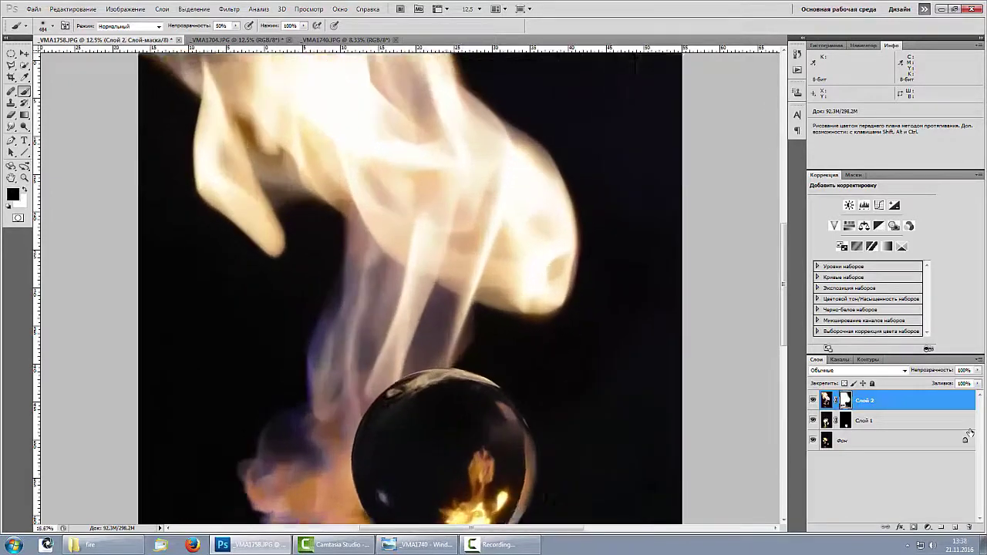
left_click_drag(519, 508, 515, 298)
key("ctrl+plus")
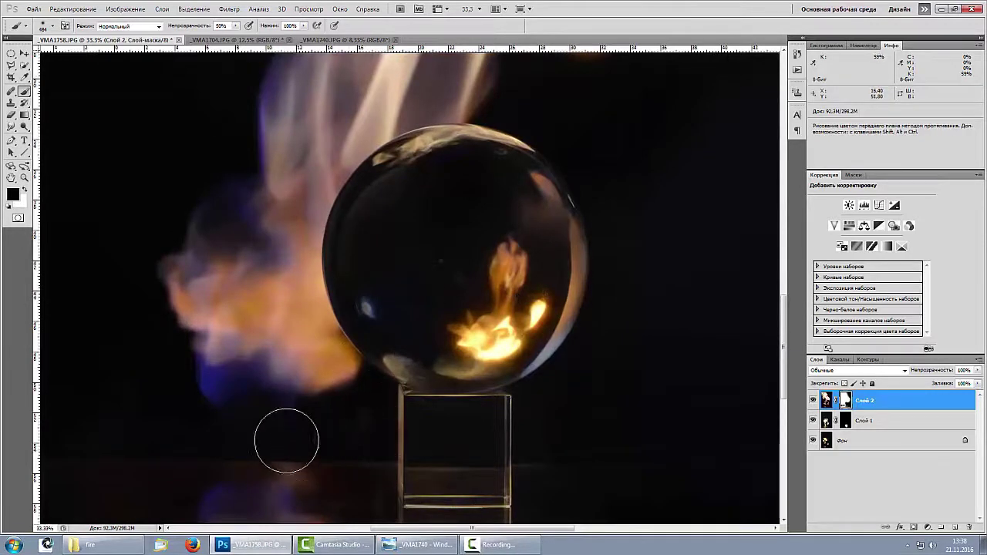
left_click(24, 190)
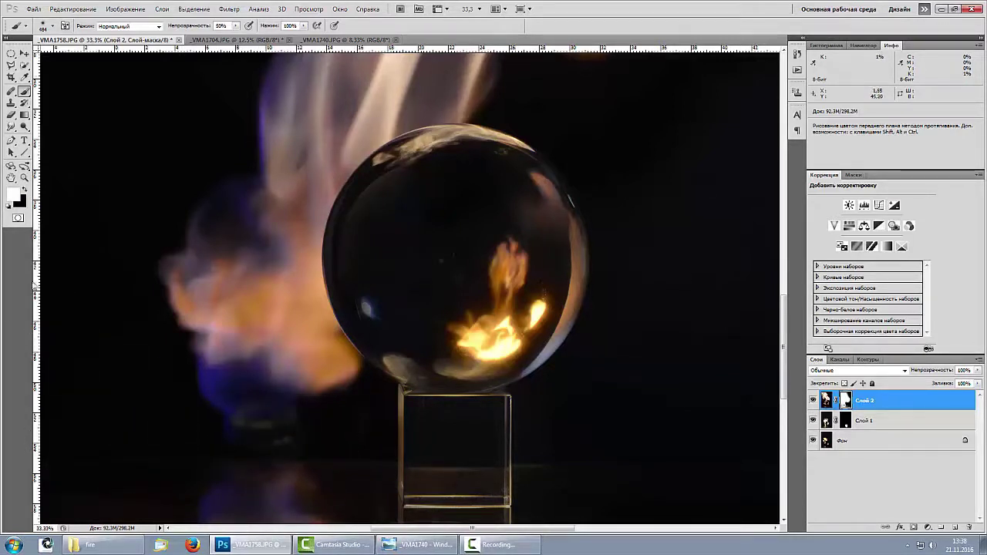
left_click(24, 189)
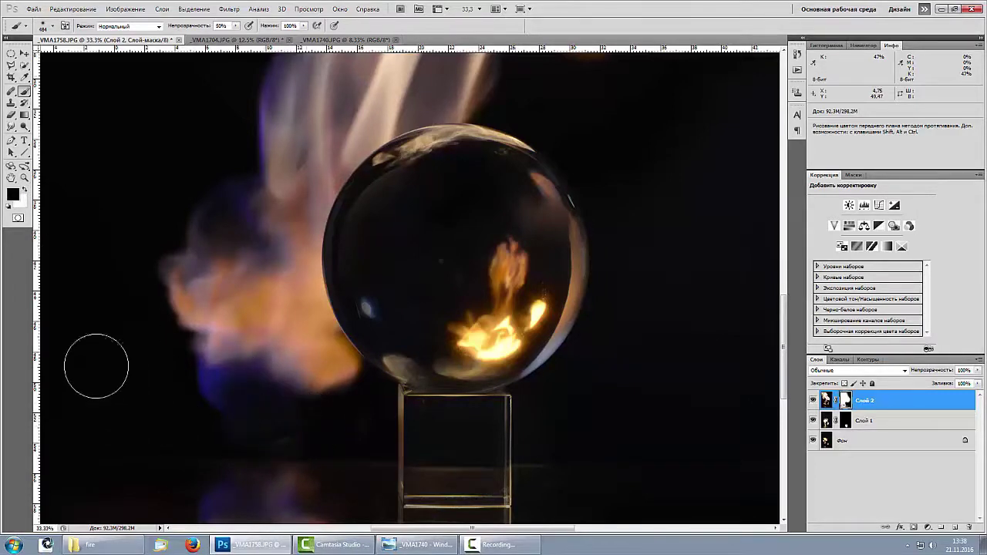
key("ctrl+z")
key("ctrl+minus")
key("ctrl+minus")
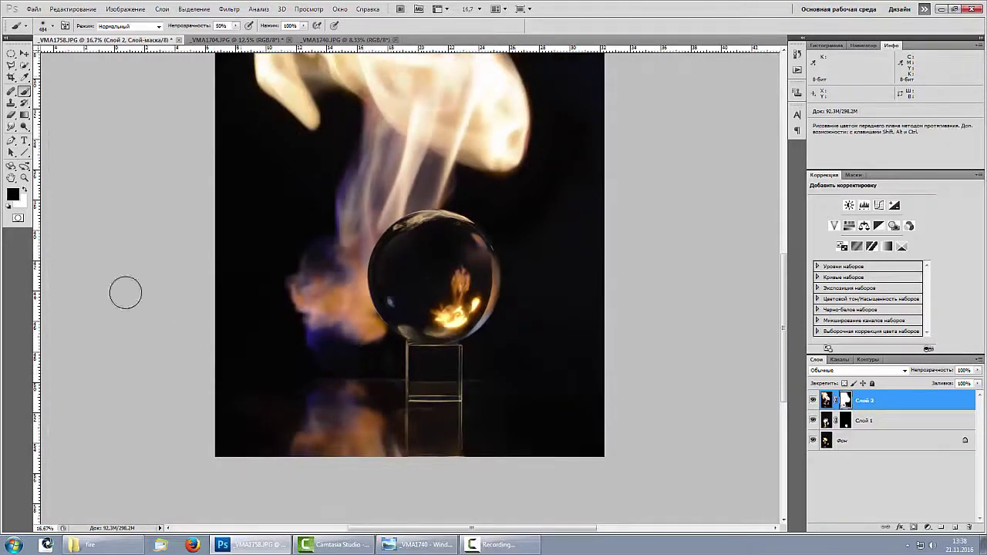
Switch to white and restore Слой 2 along the table edge around the burner and the glass stand.
left_click(24, 190)
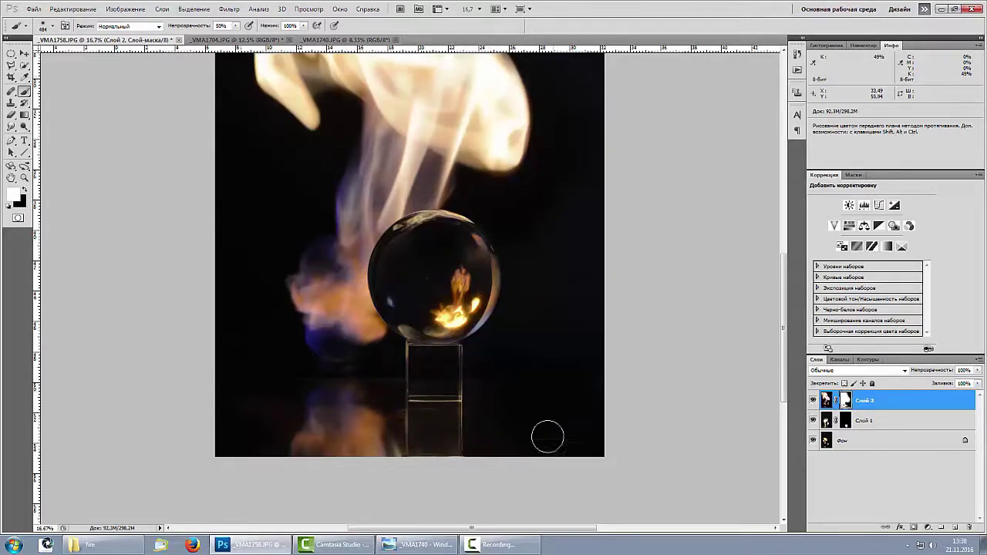
key("ctrl+minus")
key("ctrl+minus")
key("ctrl+minus")
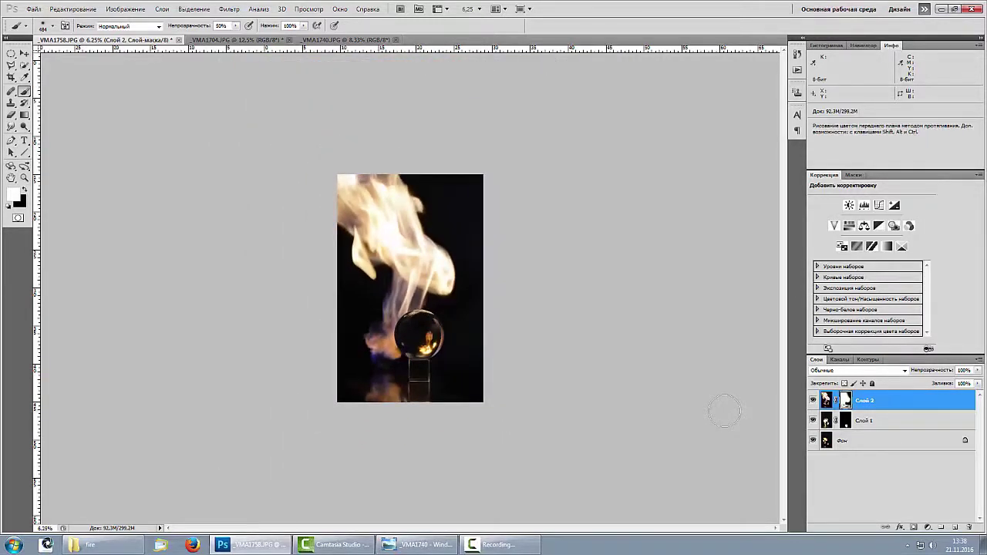
Switch to black and mask out Слой 2 along the table edge between the burner and the glass stand.
key("ctrl+plus")
key("ctrl+plus")
key("ctrl+plus")
key("ctrl+plus")
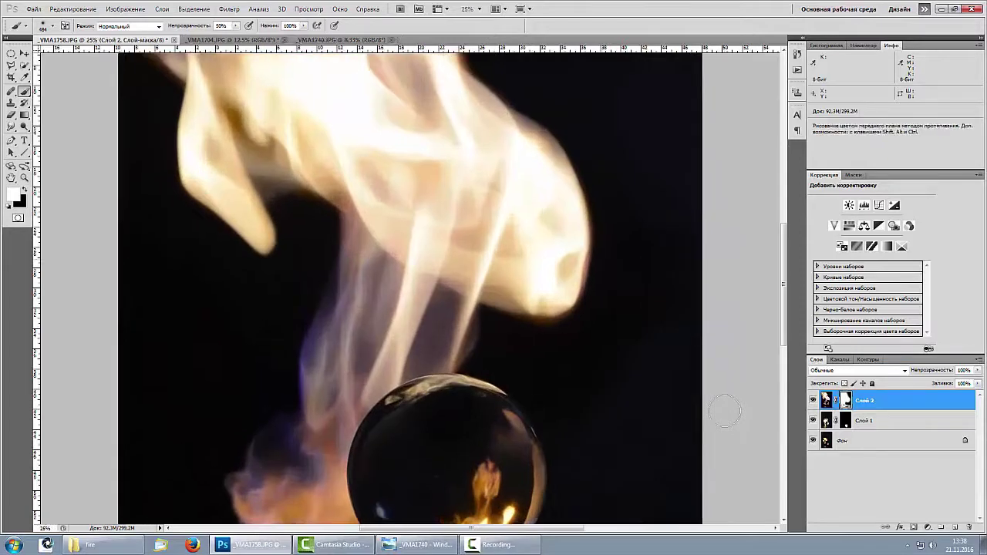
key("space")
left_click_drag(540, 417, 506, 211)
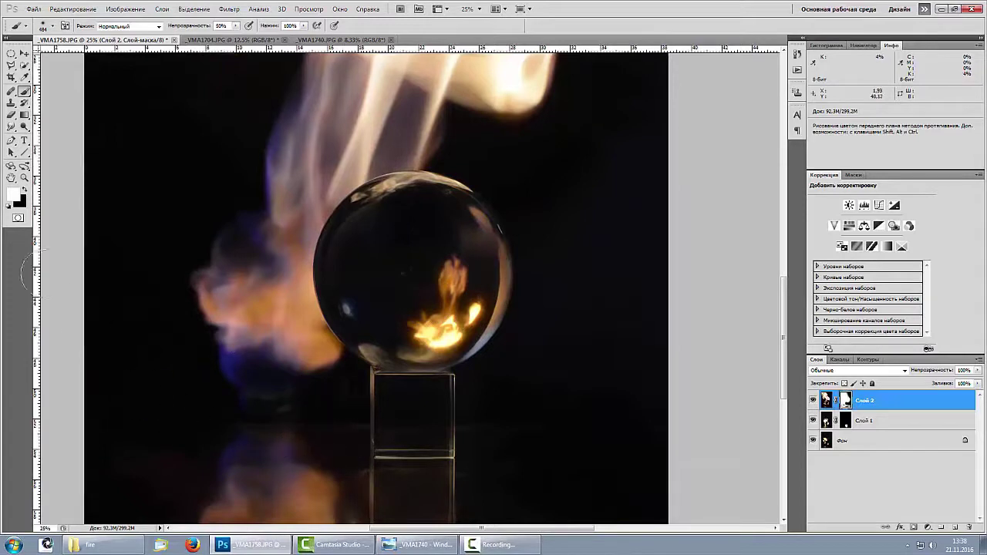
left_click(24, 191)
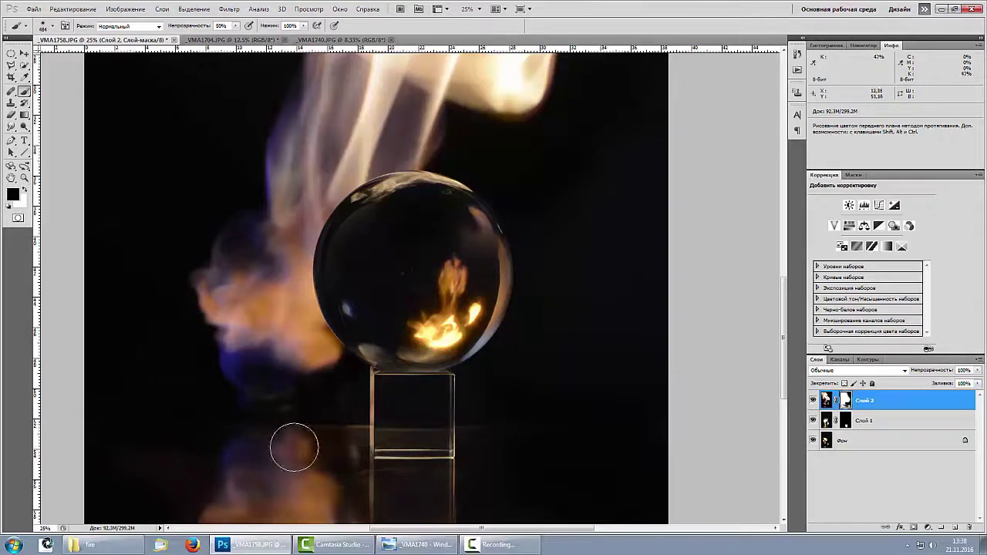
Dab white over the burner area with a 158-pixel brush, and mask out the burner with black at 100% opacity.
key("x")
right_click(312, 381)
left_click_drag(411, 407, 418, 407)
left_click(276, 409)
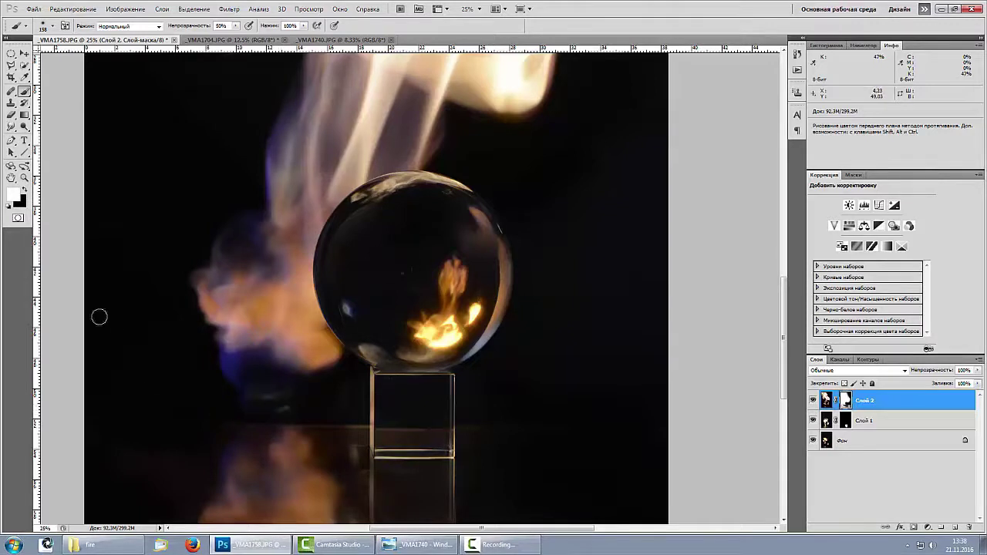
left_click(24, 193)
left_click_drag(185, 26, 224, 26)
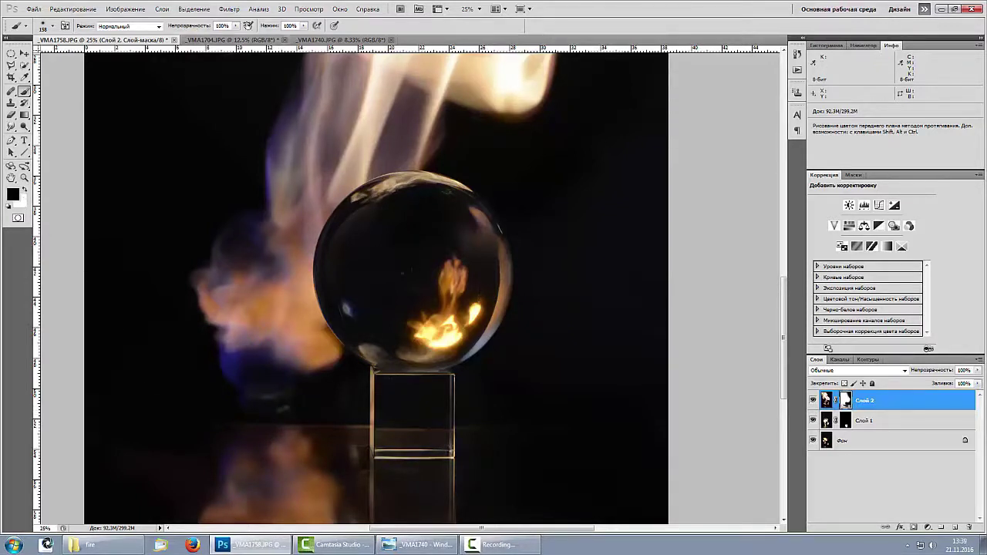
Touch up the mask of Слой 2 around the burner and along the table edge, alternating between white and black.
left_click(24, 193)
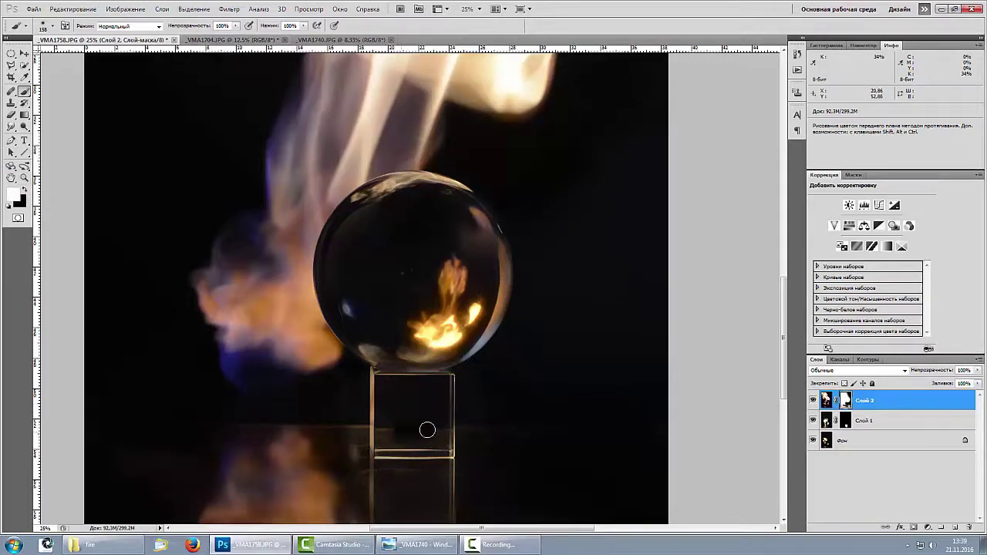
left_click(27, 193)
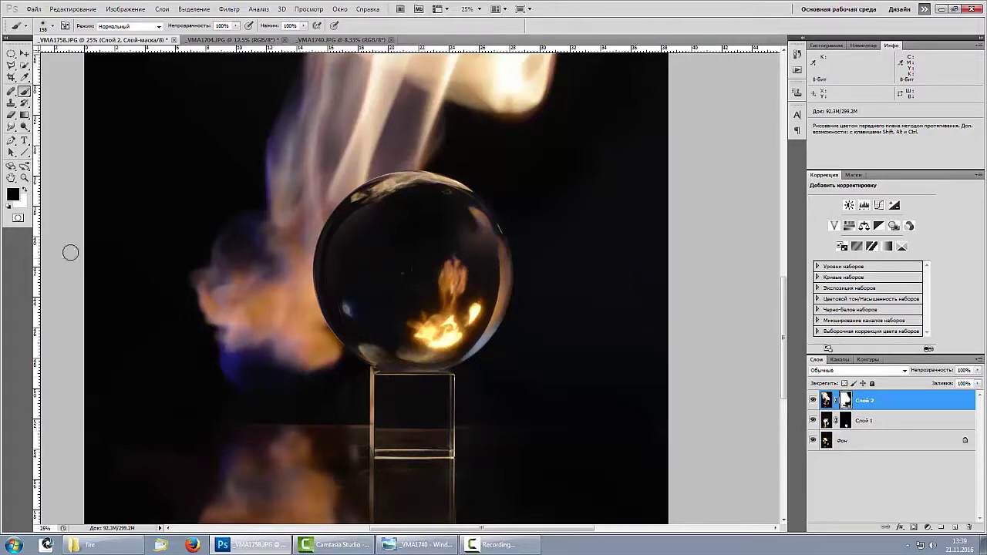
left_click(25, 190)
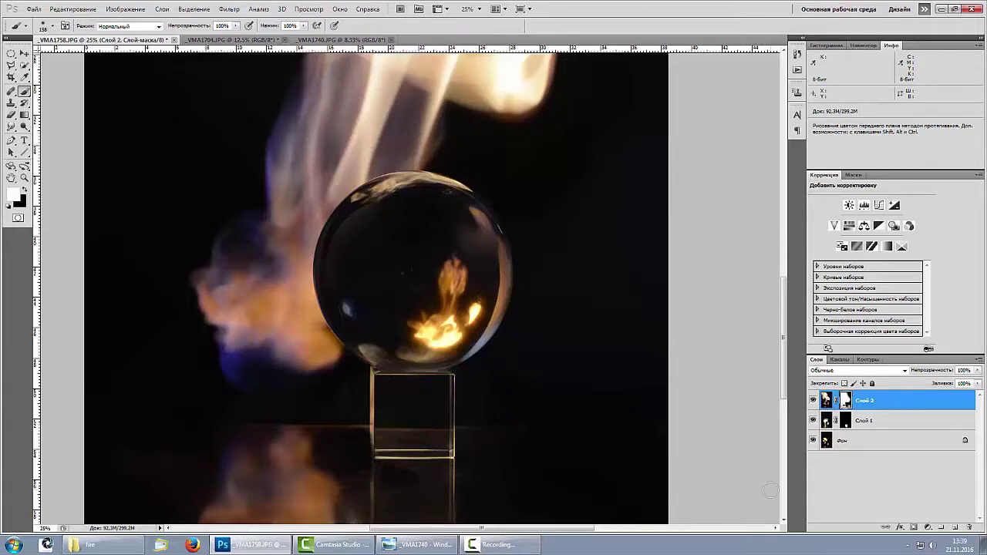
Examine the whole composite and a close-up of the burner area, the glass stand and the table edge.
key("ctrl")
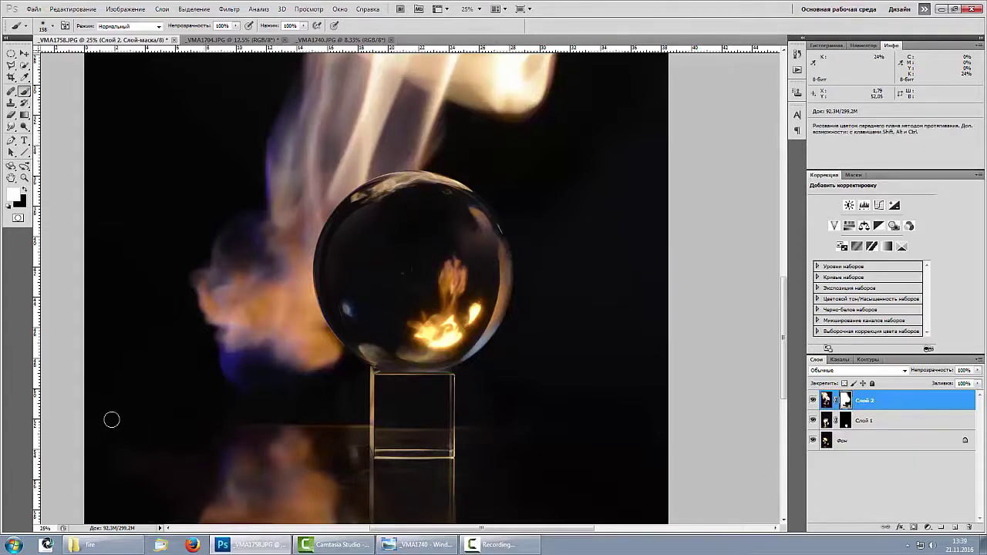
key("ctrl+minus")
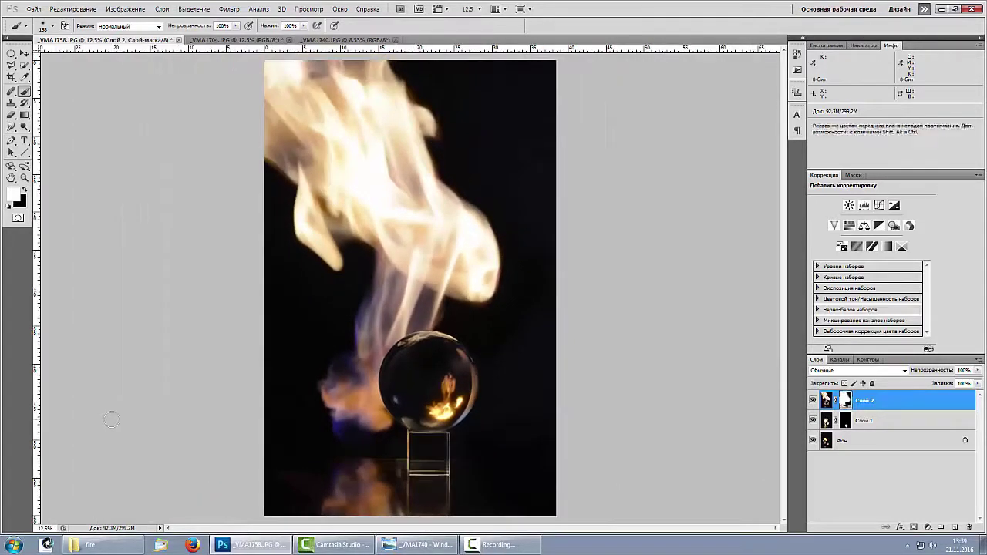
key("ctrl+plus")
key("ctrl+plus")
key("ctrl+plus")
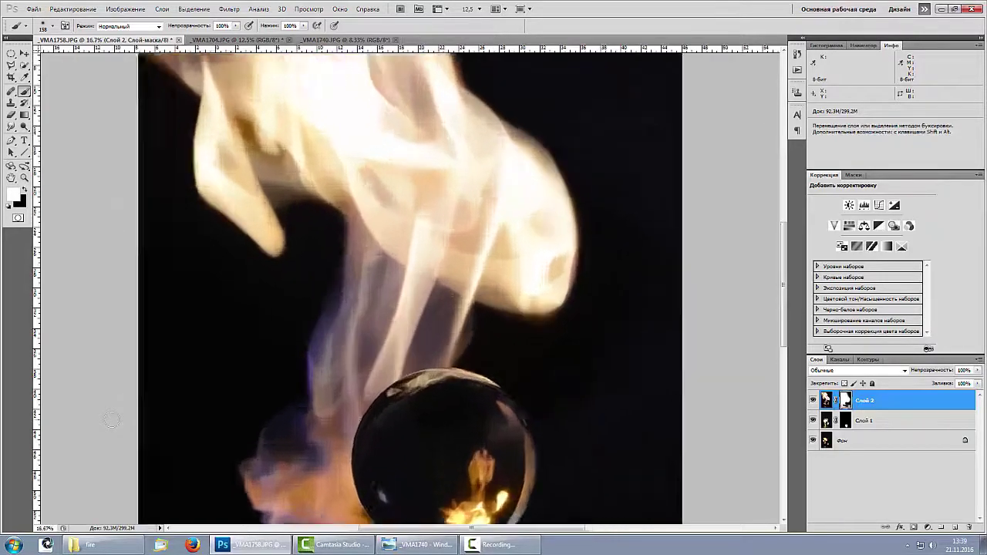
left_click_drag(238, 434, 183, 101)
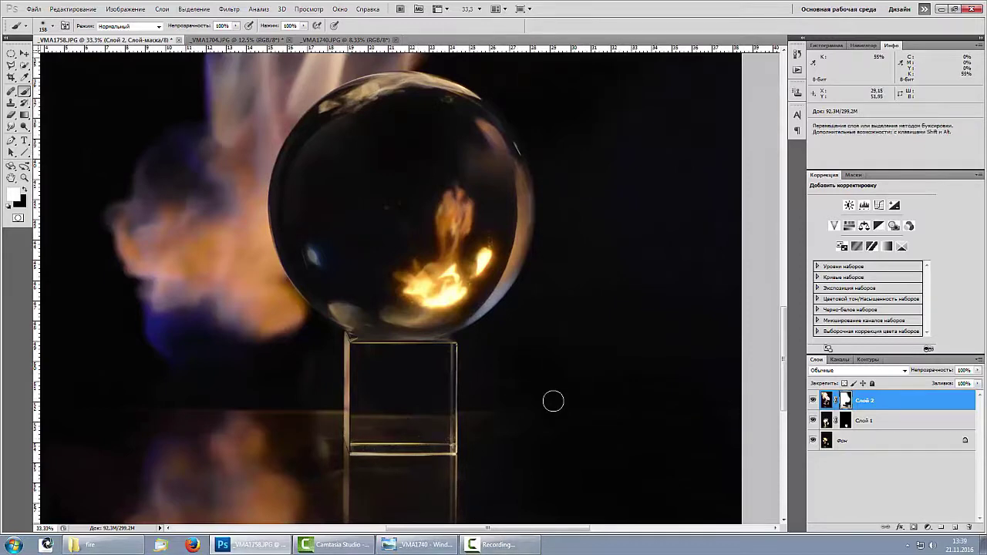
key("ctrl+minus")
key("ctrl+minus")
key("ctrl+minus")
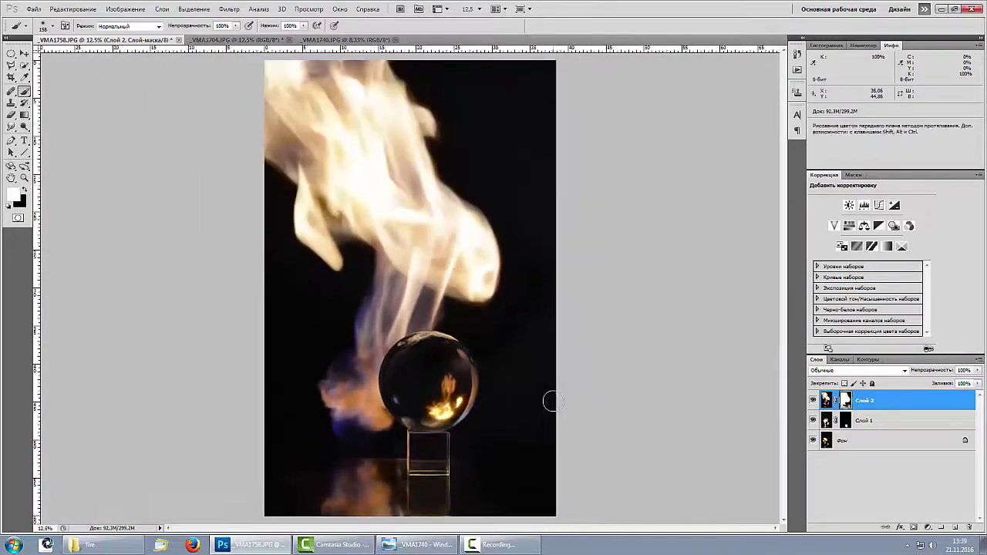
key("ctrl+minus")
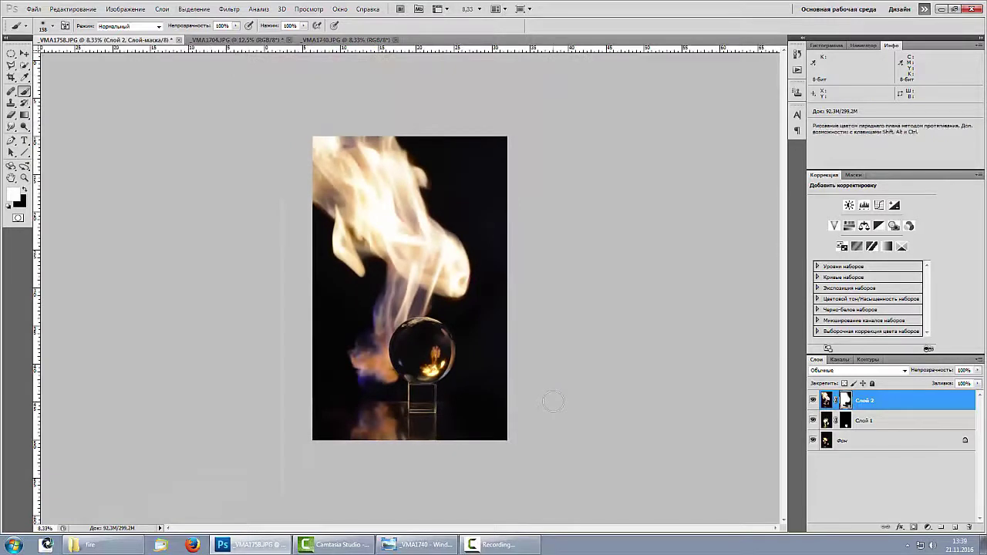
Apply Color Balance to Слой 2 with midtones at +38, -1 and -58, and merge the adjustment into the layer.
left_click(864, 227)
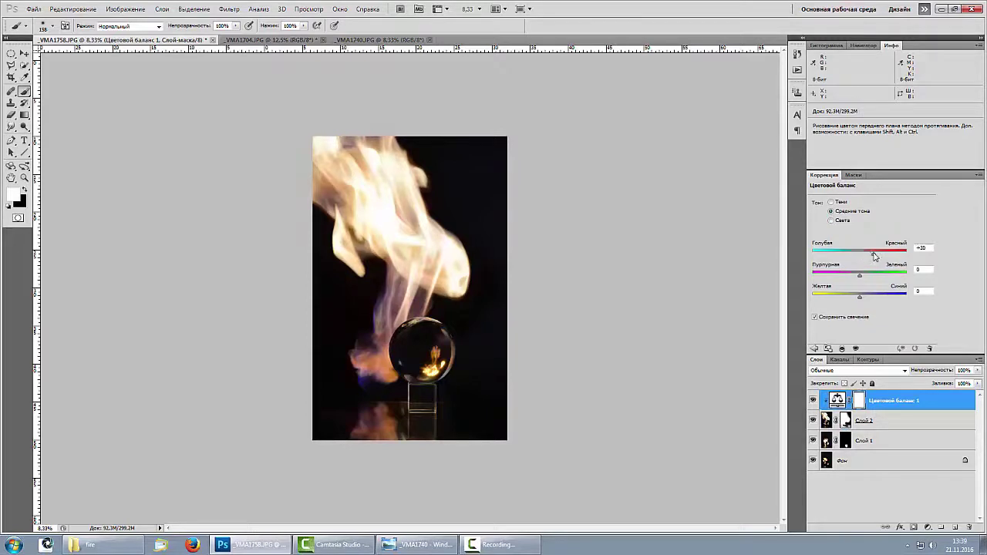
left_click_drag(861, 300, 848, 300)
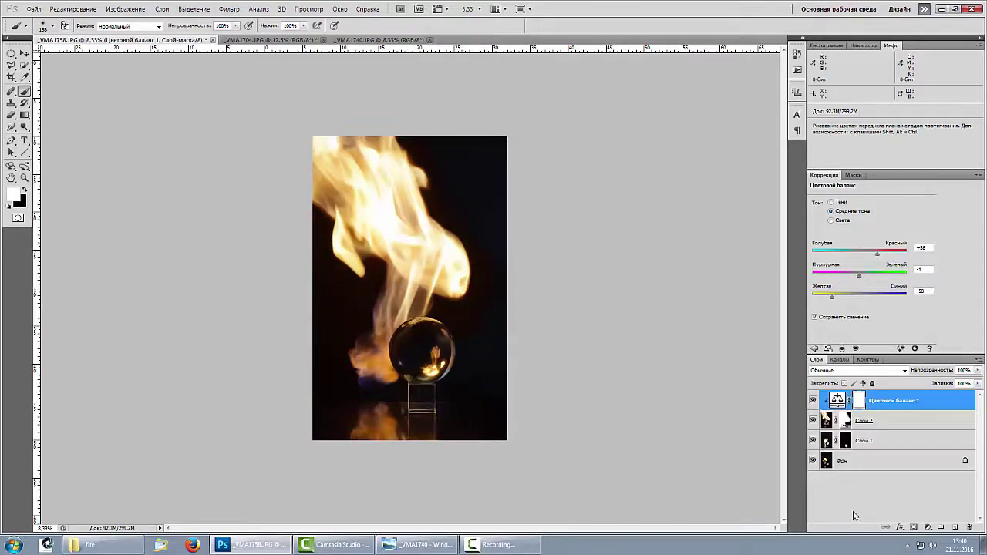
left_click(889, 401)
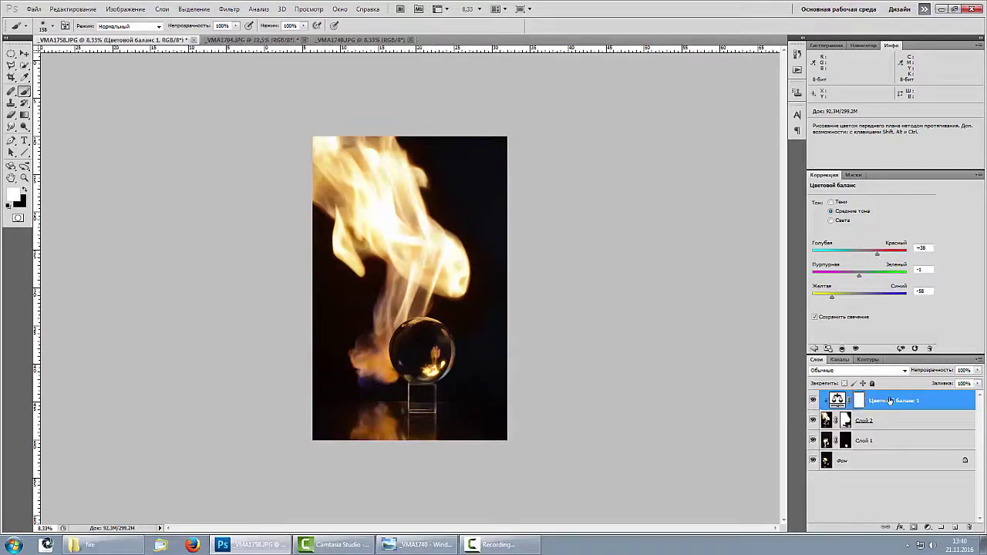
key("Delete")
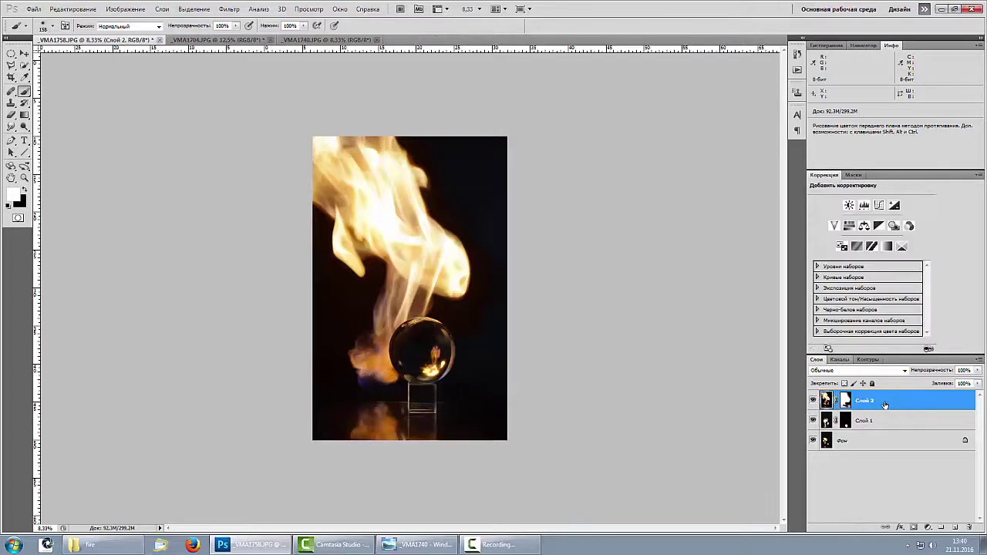
Hide and show Слой 2 repeatedly to compare its flame colour with the layers beneath.
left_click(812, 401)
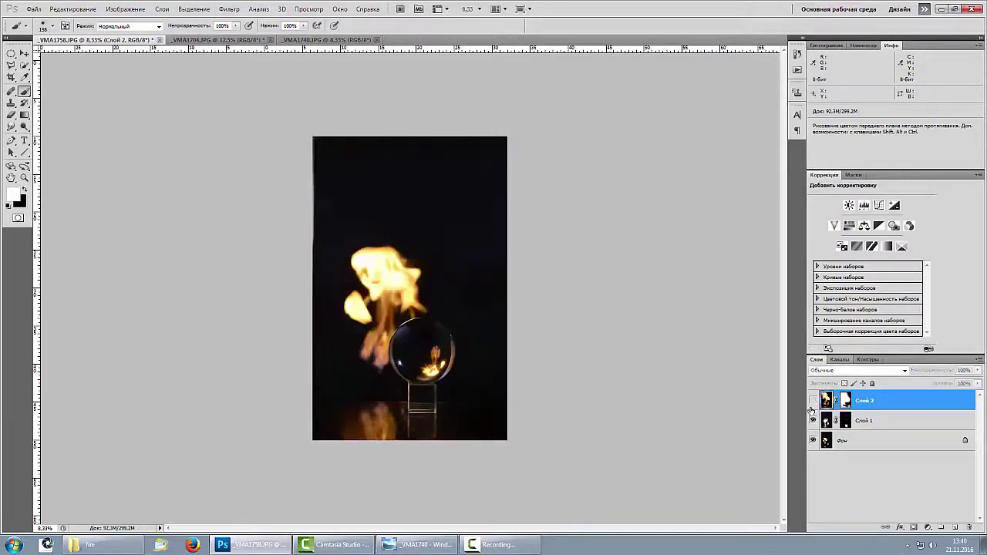
left_click(813, 401)
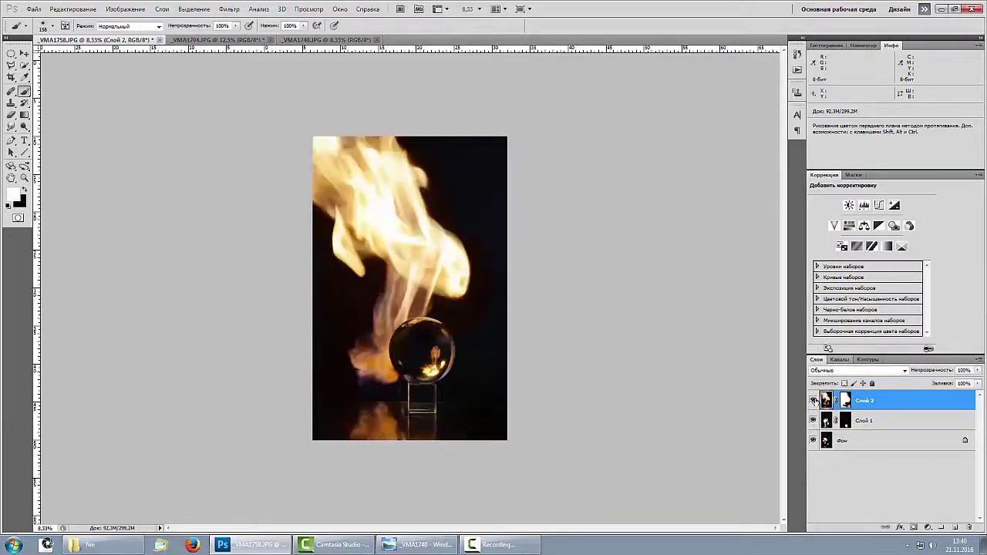
left_click(812, 401)
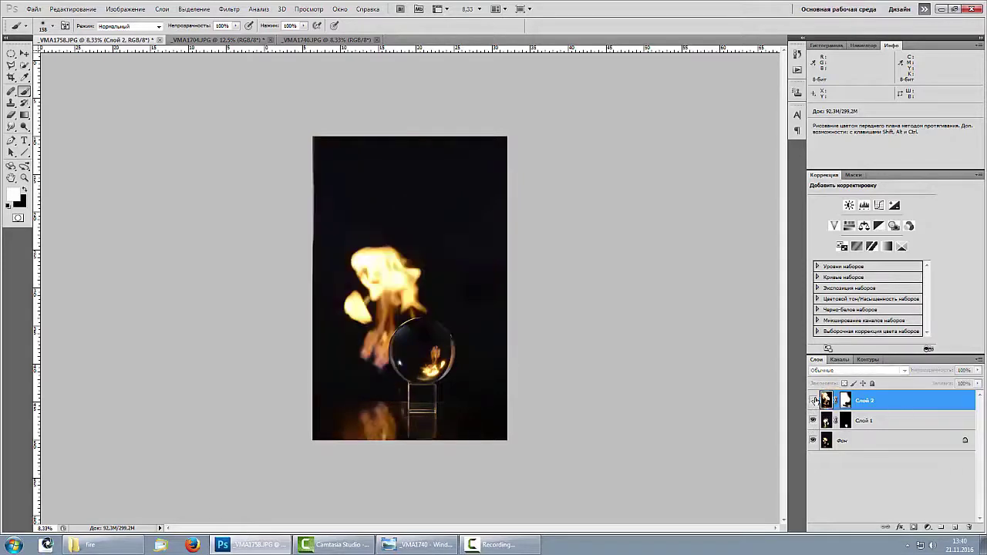
left_click(812, 400)
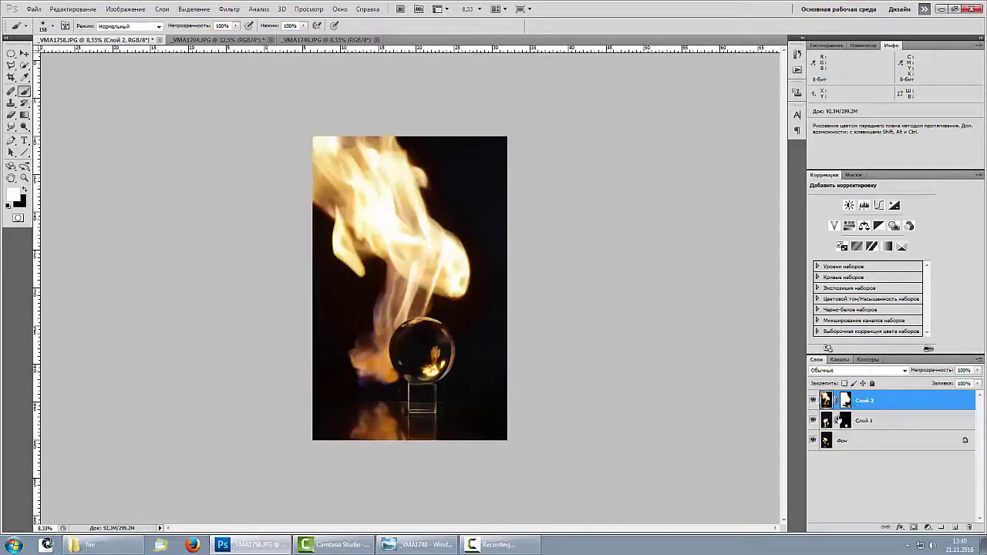
left_click(812, 401)
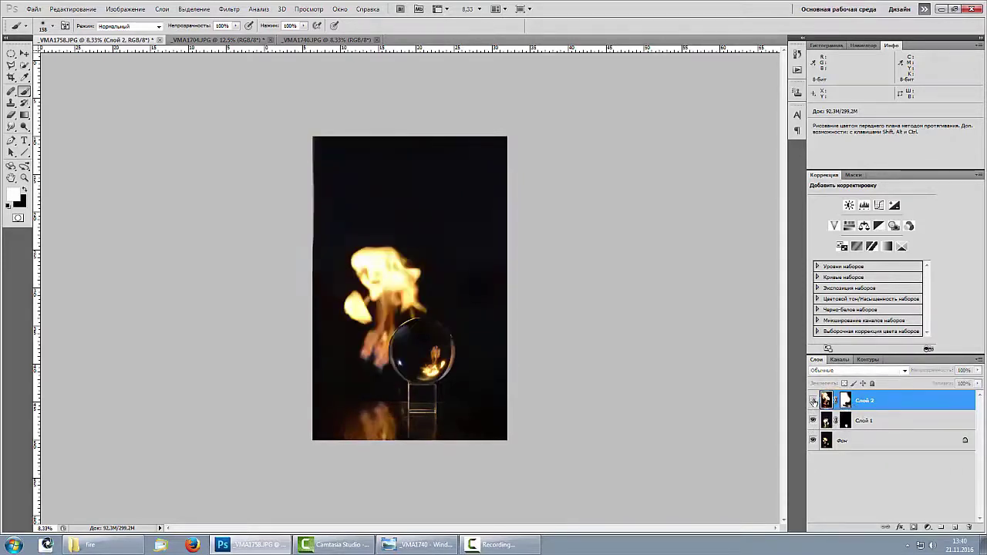
left_click(812, 401)
Mask out Слой 2 with black over the small blue highlight at the sphere's lower left.
left_click(846, 401)
key("ctrl+plus")
key("ctrl+plus")
key("ctrl+plus")
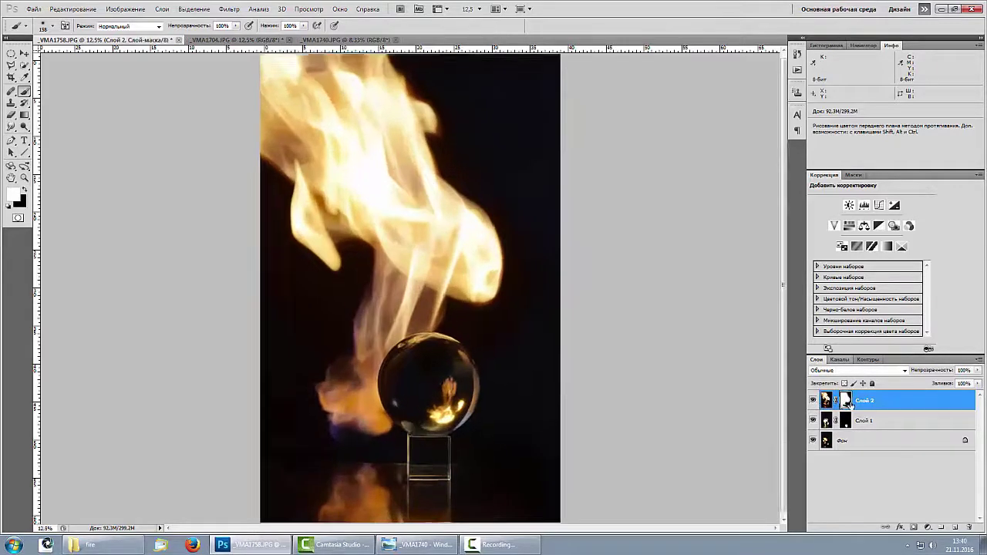
left_click_drag(462, 248, 449, 175)
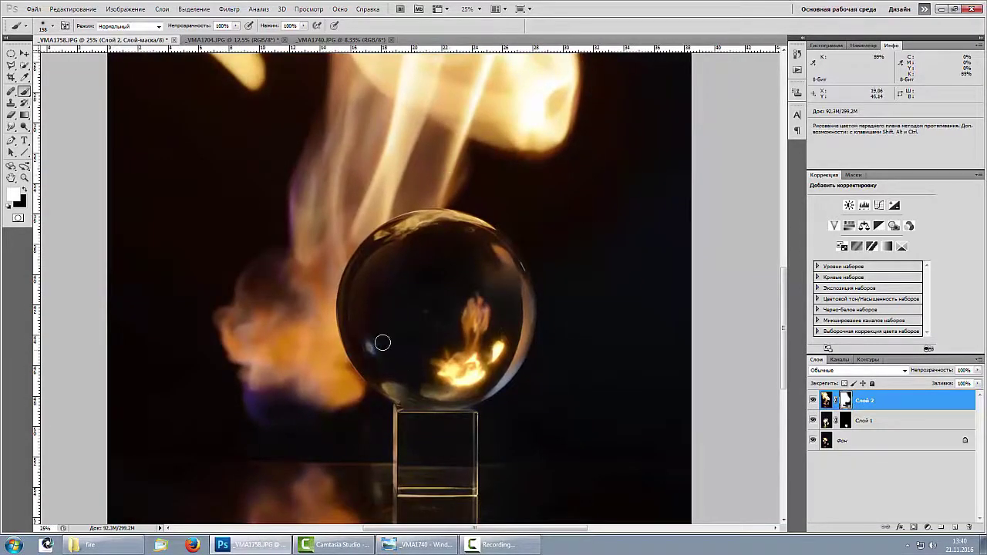
left_click(25, 188)
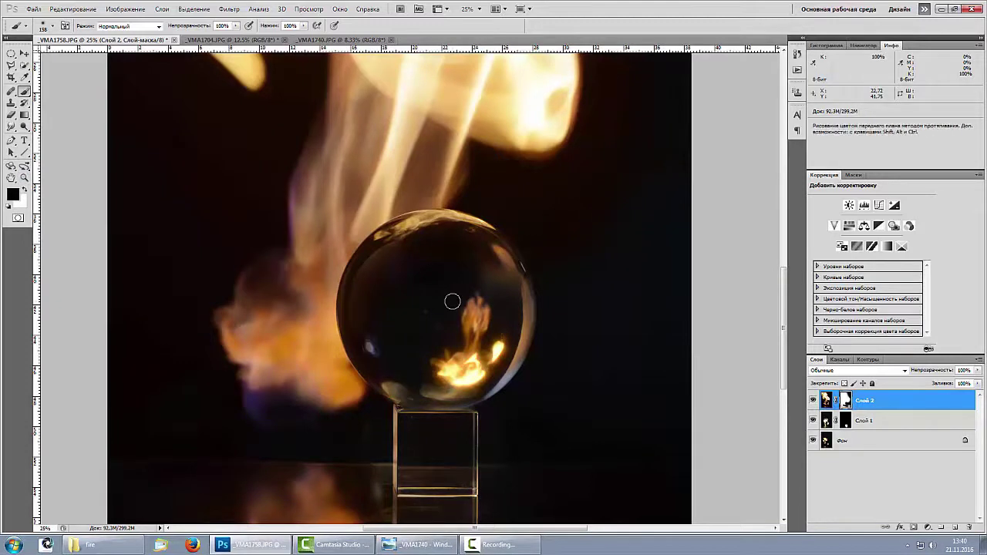
left_click_drag(370, 357, 380, 360)
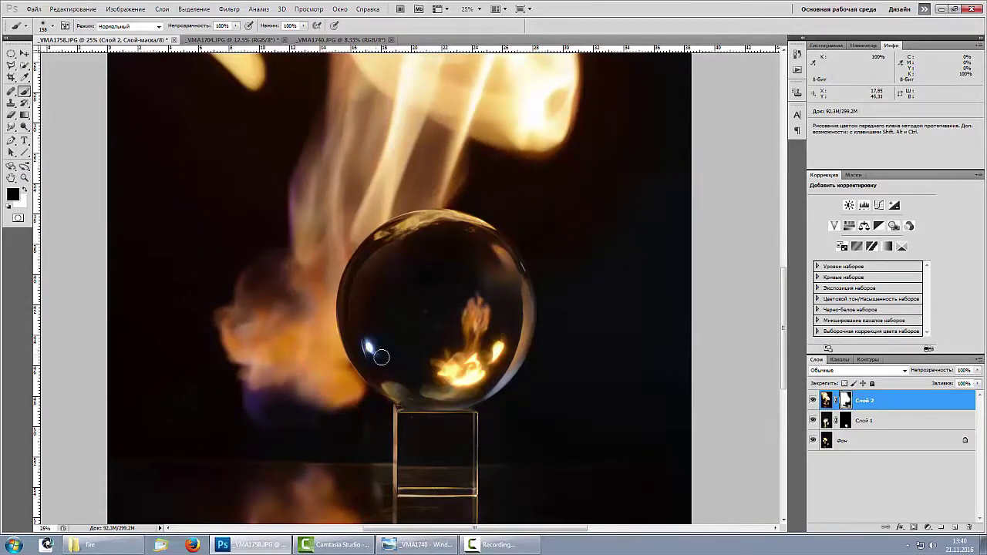
Restore Слой 2 around the sphere's blue highlight with white, and refine the highlight with a 23-pixel black brush.
left_click(24, 190)
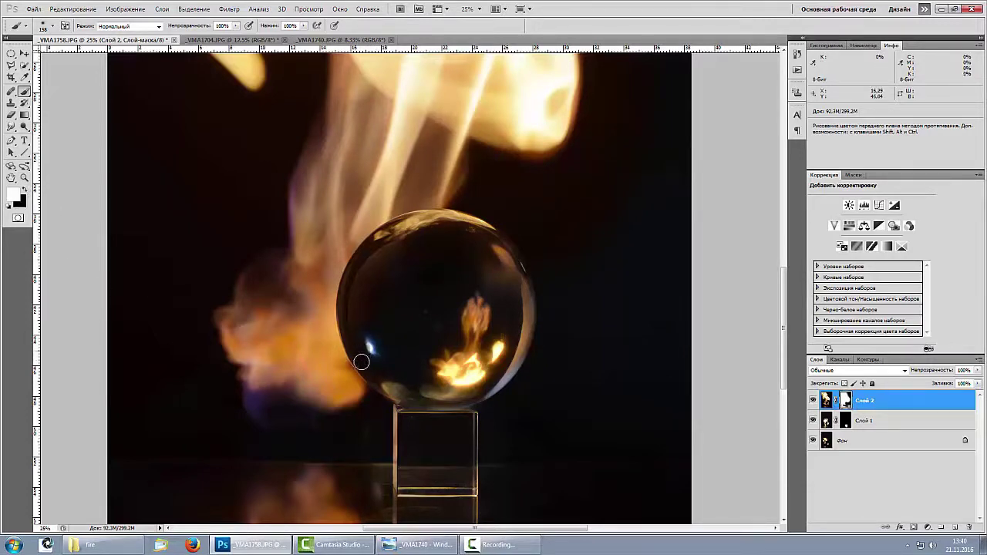
left_click(26, 191)
right_click(521, 311)
left_click_drag(485, 344, 494, 324)
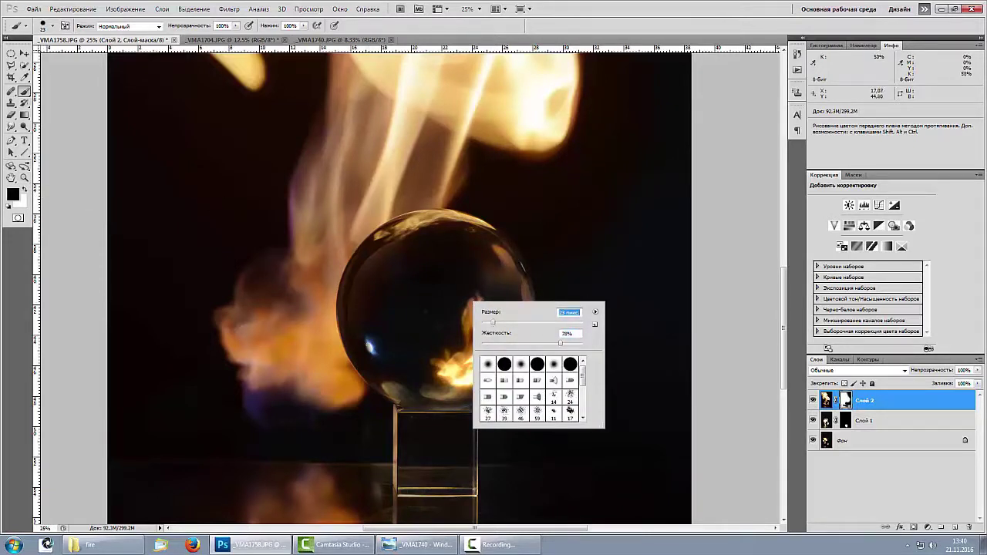
key("Return")
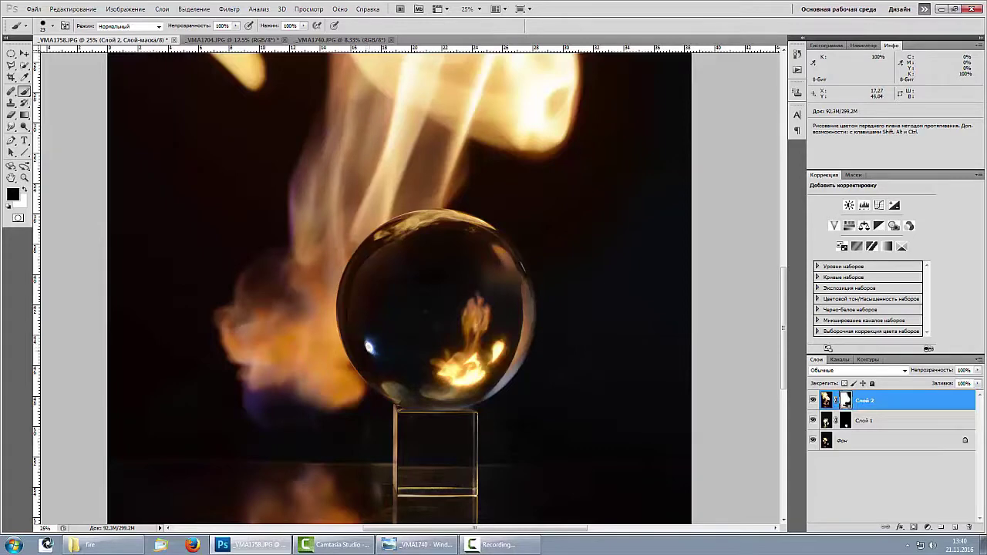
Examine the retouched composite as a whole and in close-up around the flame and sphere.
key("ctrl+minus")
key("ctrl+minus")
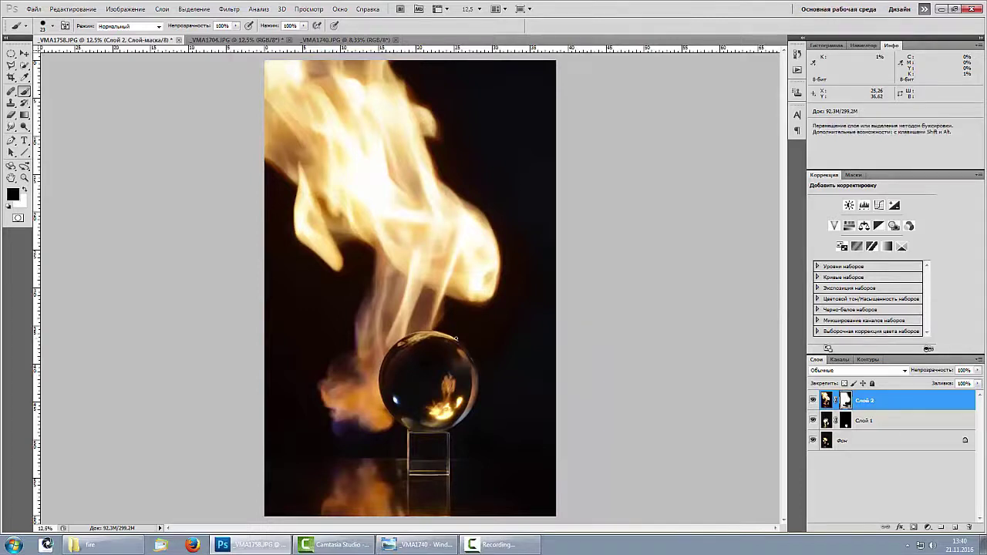
key("ctrl+minus")
key("ctrl+minus")
key("ctrl+plus")
key("ctrl+plus")
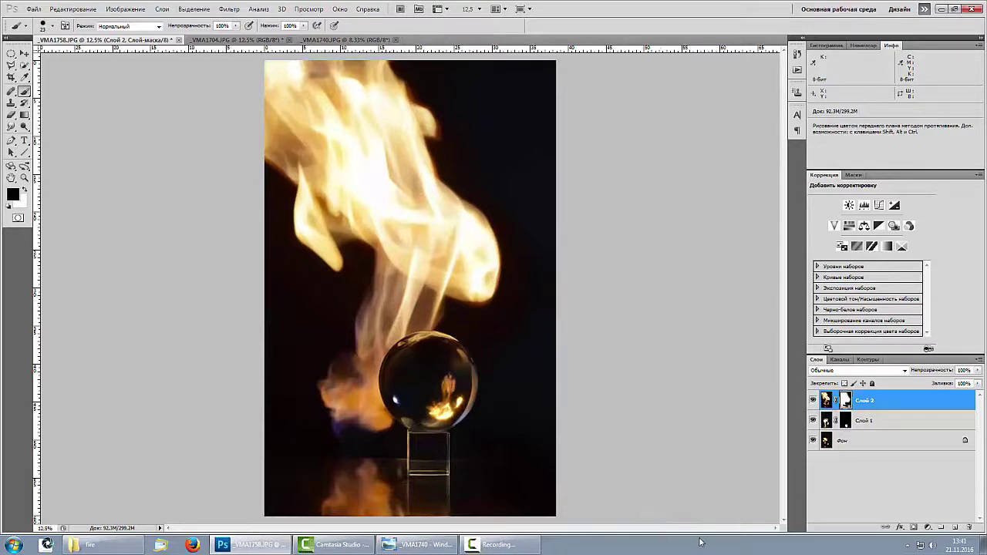
key("ctrl+minus")
key("ctrl+plus")
key("ctrl+plus")
key("ctrl+plus")
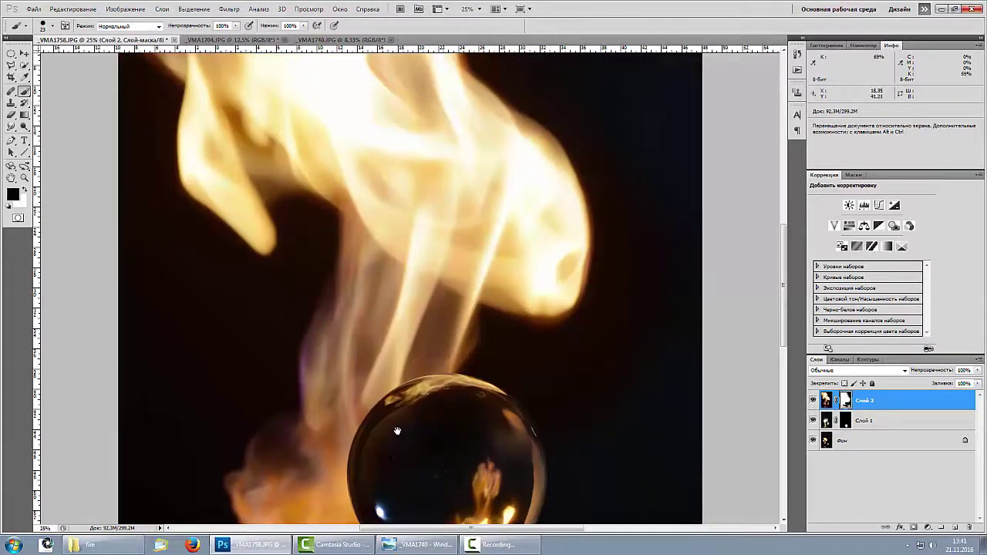
Toggle the visibility of Слой 2 and Слой 1 to compare the sphere and table with the layers beneath.
scroll(398, 441, "down", 5)
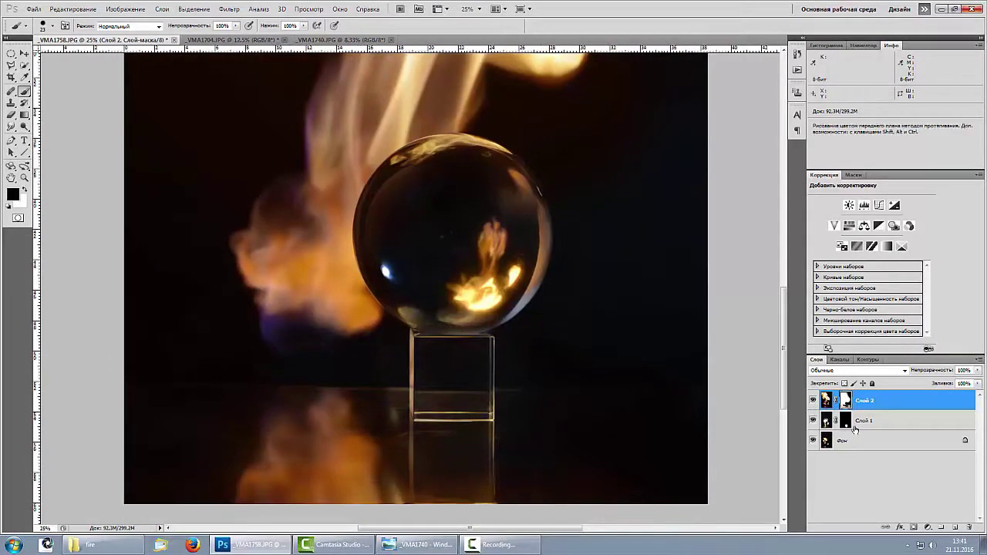
left_click(812, 400)
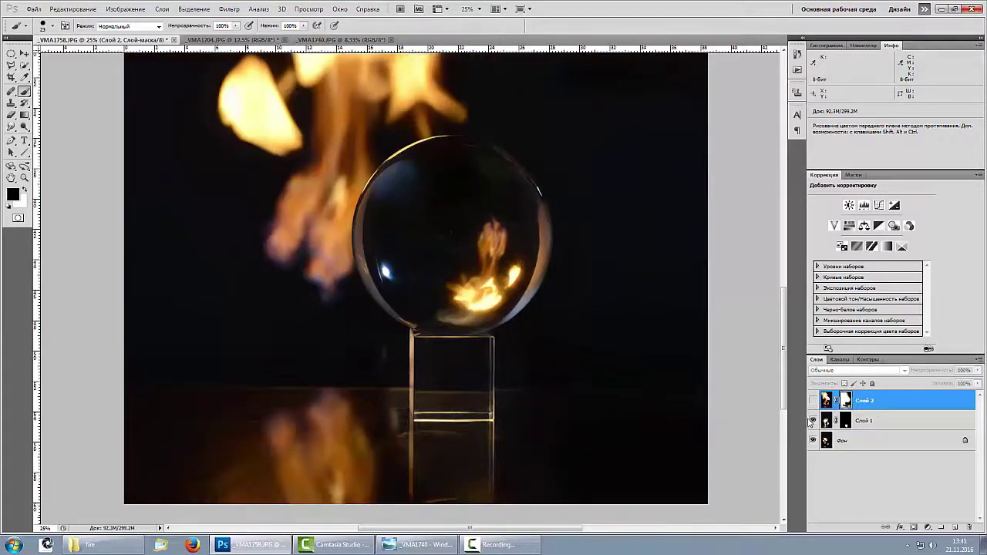
left_click(812, 421)
left_click(812, 420)
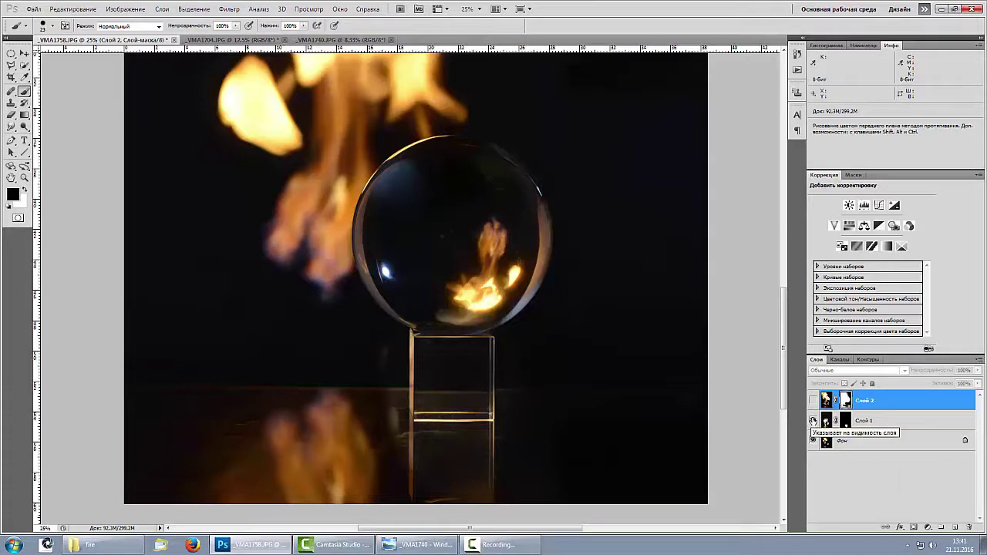
left_click(812, 400)
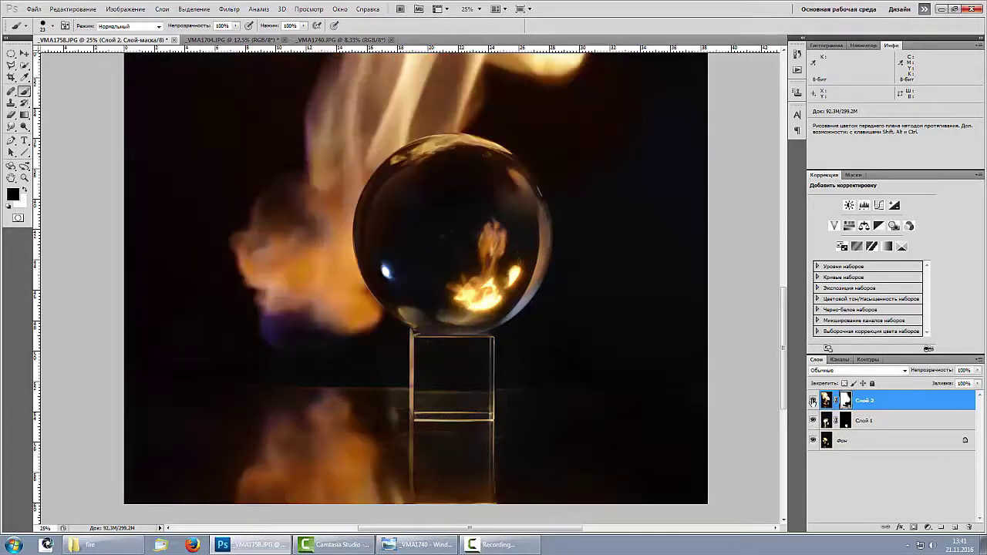
Stamp all visible layers into a new layer above Слой 2, and add an empty layer on top.
left_click(880, 402)
key("x")
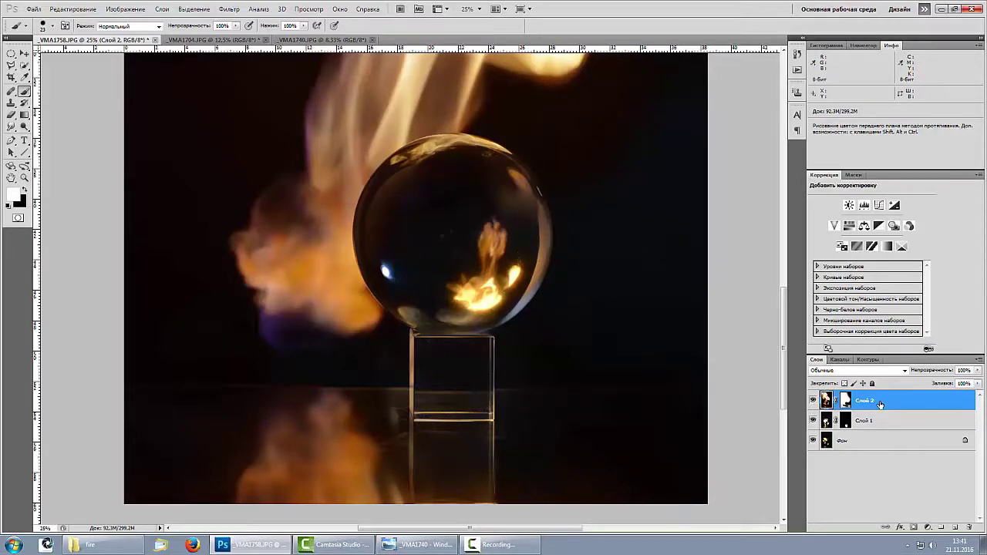
key("ctrl+shift+alt+e")
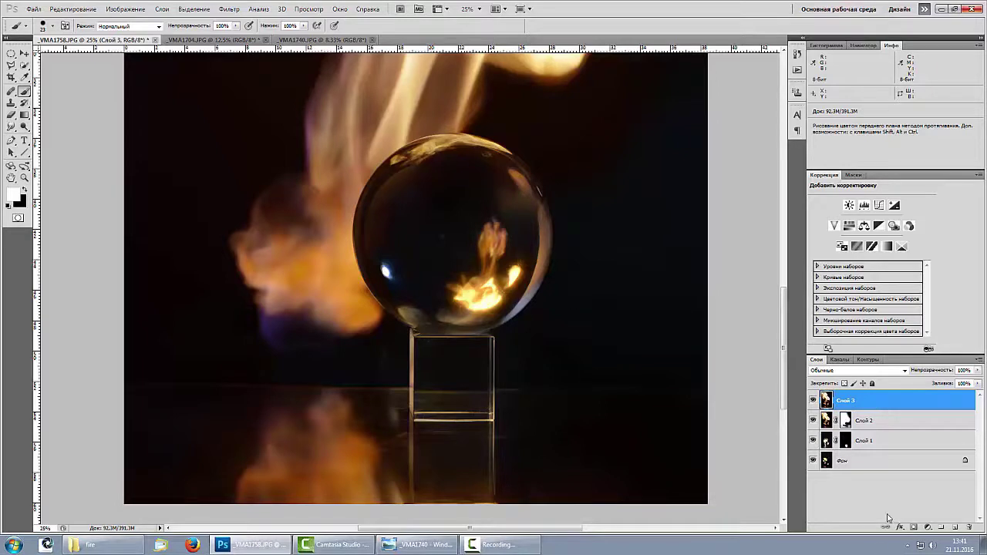
left_click(956, 528)
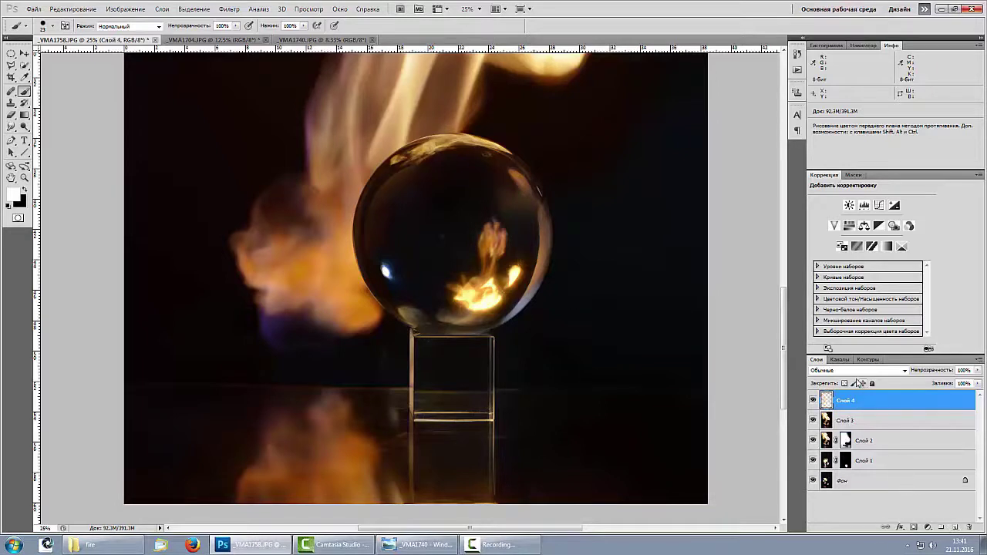
Set Слой 4's blend mode to Цветность and sample an orange from the flame as the foreground colour.
left_click(867, 370)
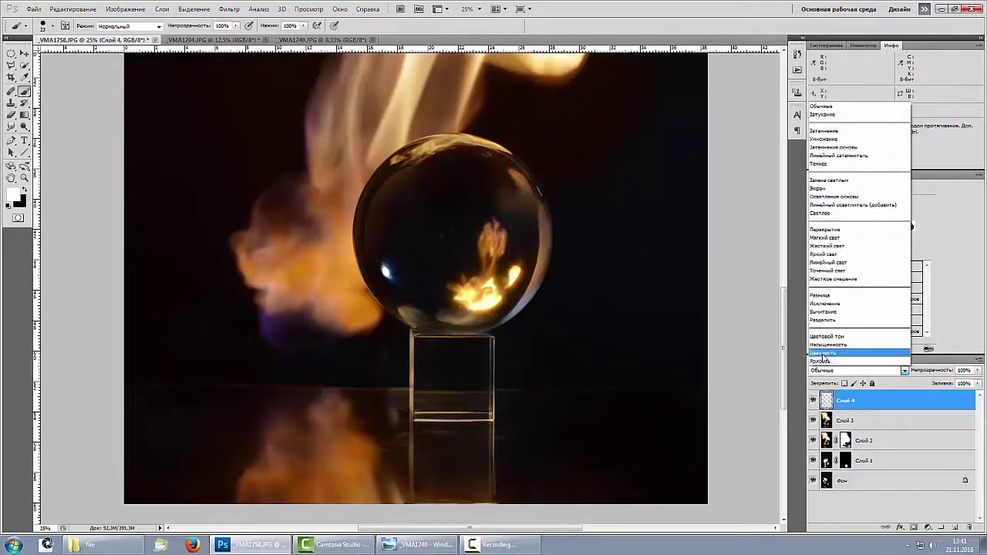
left_click(822, 354)
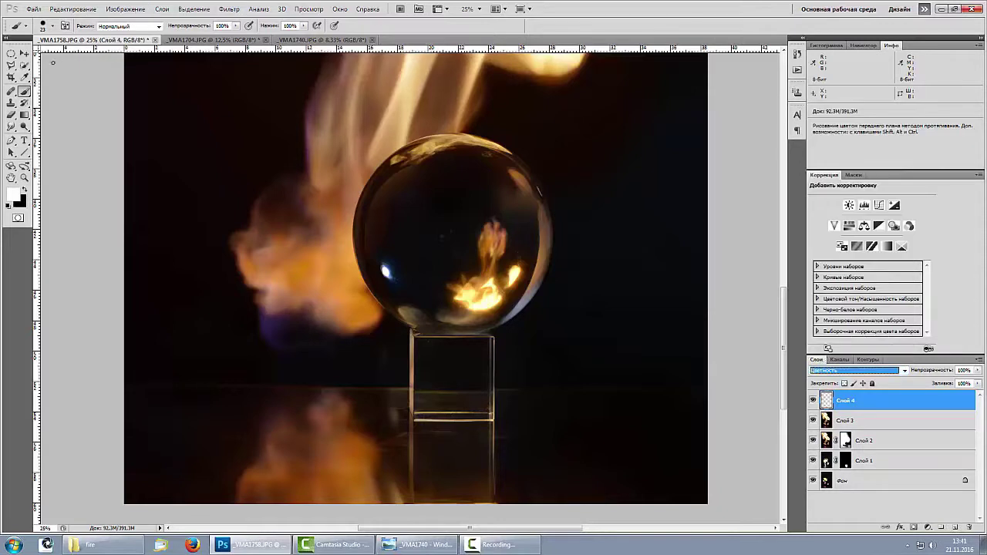
key("alt")
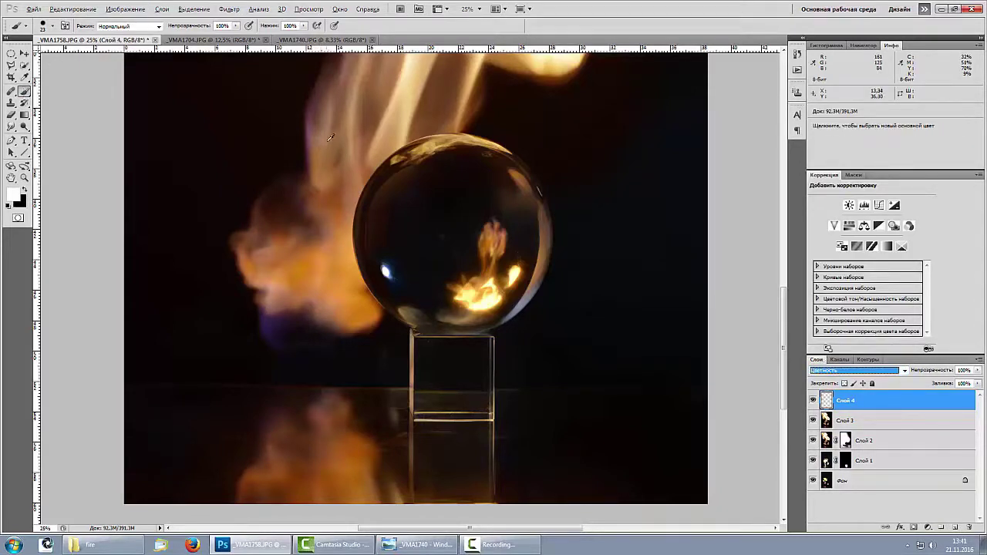
left_click(355, 133, "alt")
left_click(335, 265, "alt")
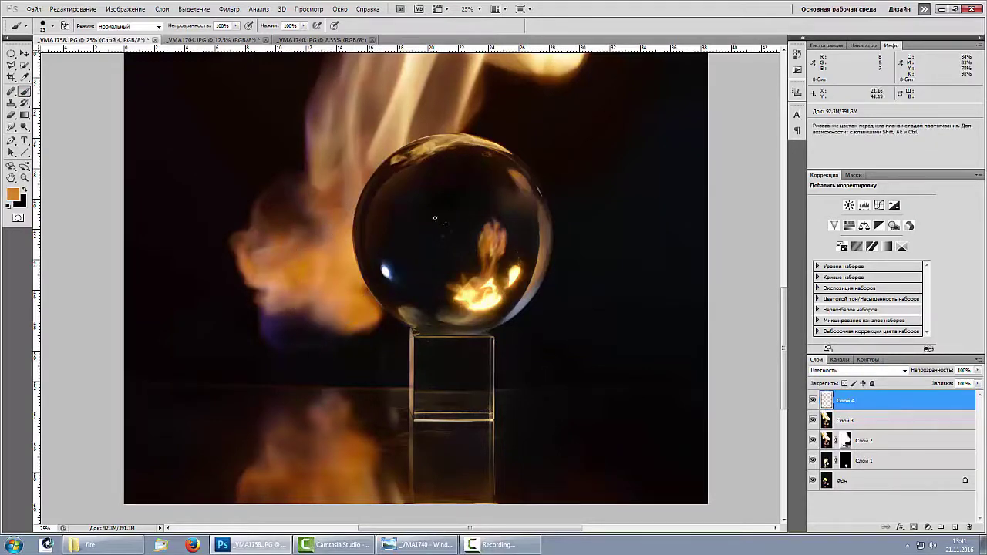
Recolour the sphere's blue highlight orange with a 91-pixel brush, and merge Слой 4 down into Слой 3.
right_click(482, 236)
left_click_drag(459, 239, 492, 239)
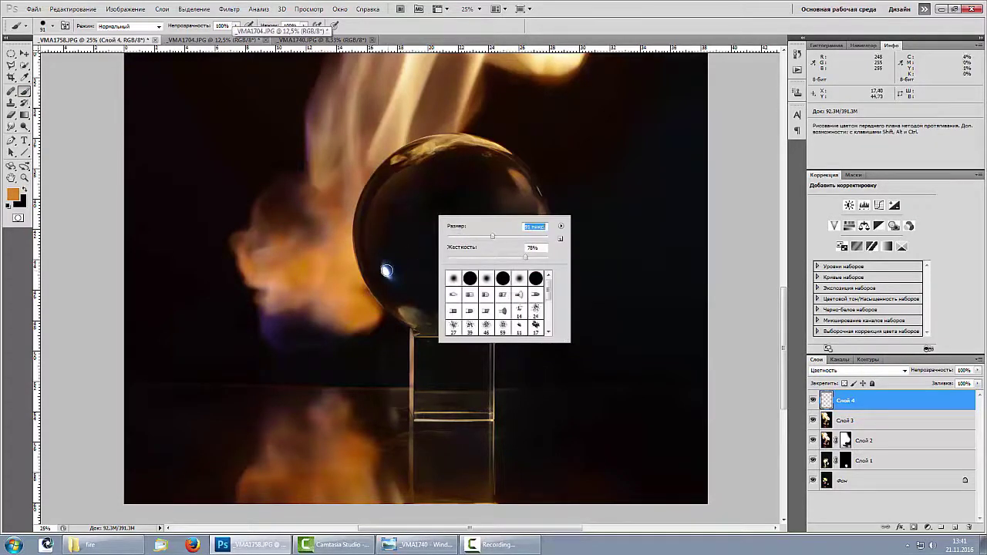
left_click(387, 271)
left_click(387, 271)
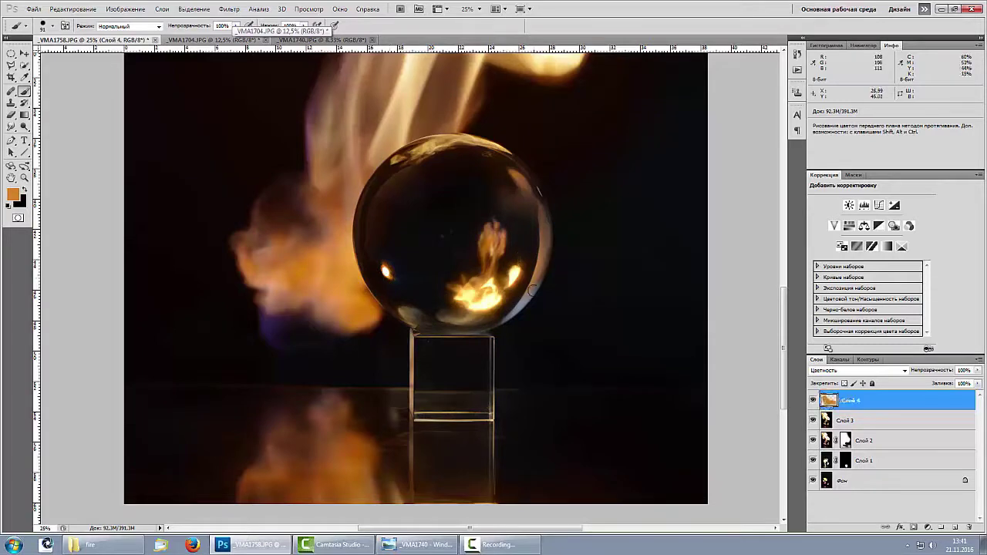
key("ctrl+minus")
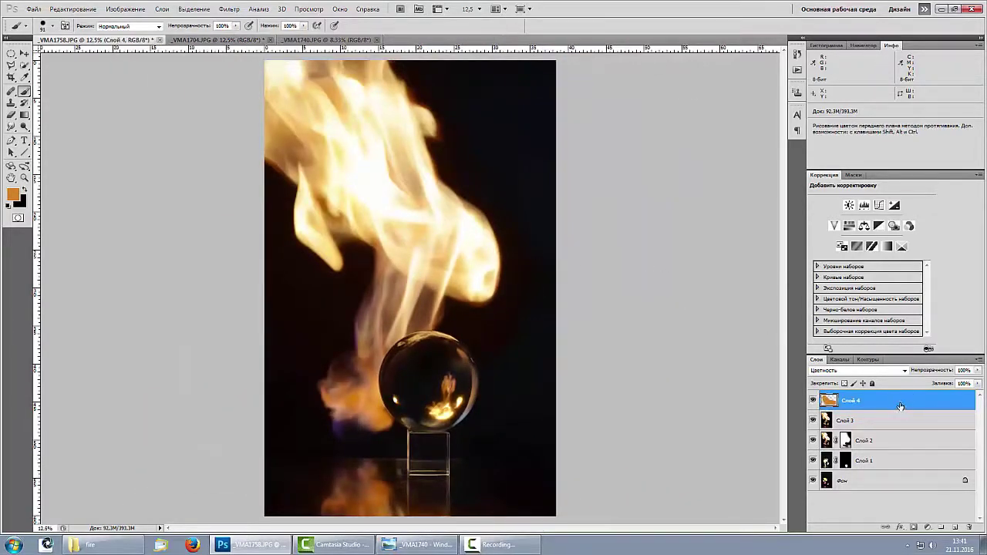
key("Delete")
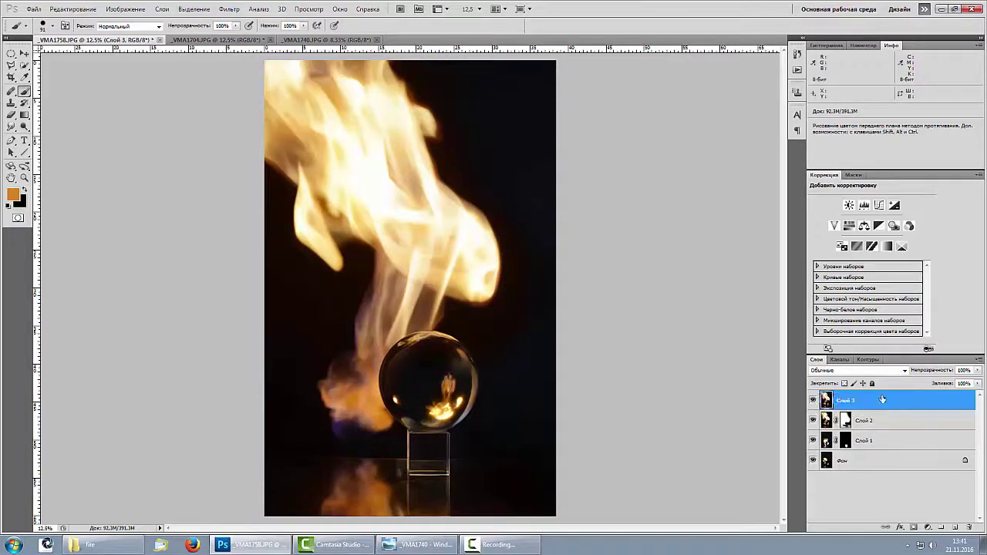
Add a Levels adjustment clipped to Слой 3 with the white input level at 141, and invert its mask to black.
left_click(864, 205)
left_click_drag(914, 265, 873, 257)
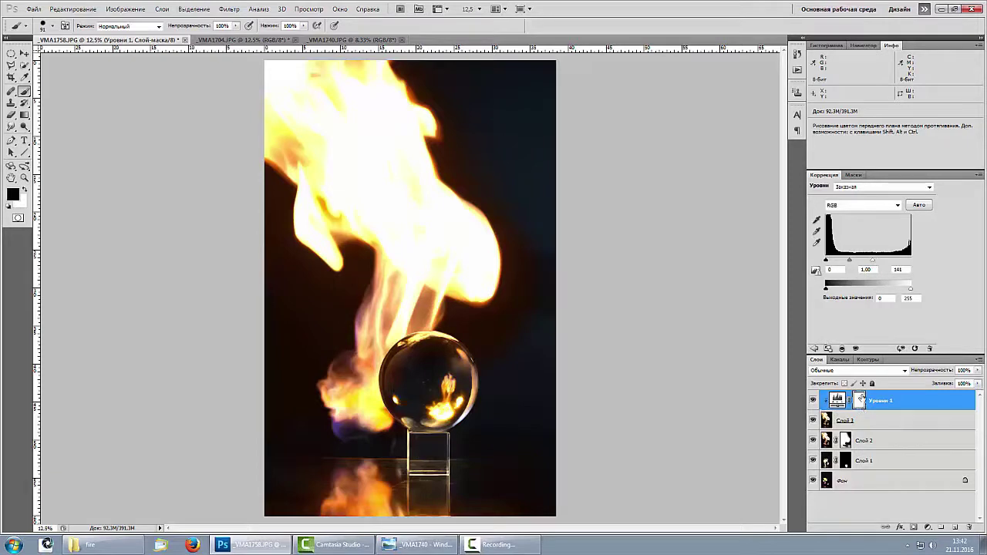
key("ctrl+i")
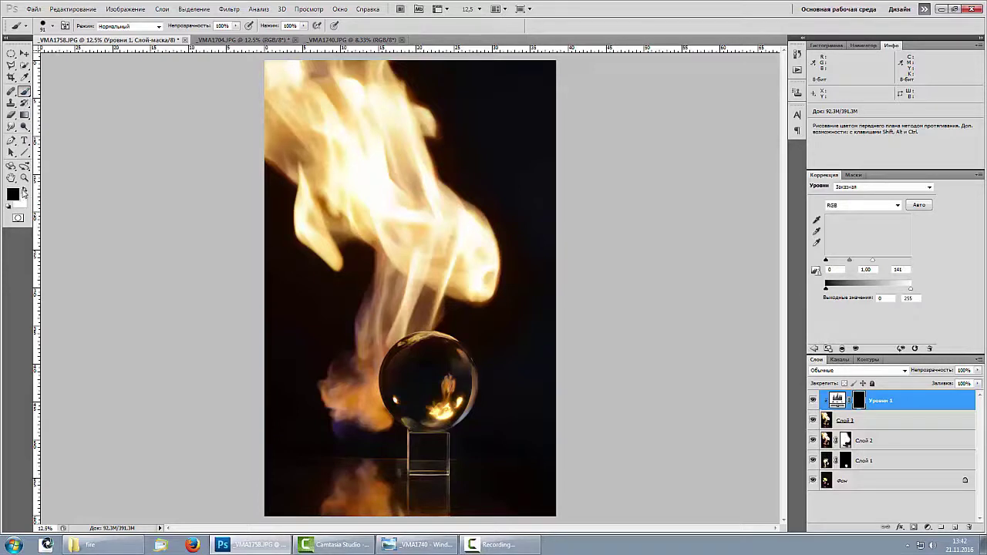
Reveal the Levels brightening on the flame reflection inside the sphere by painting its mask white with a 391-pixel brush.
left_click(23, 192)
right_click(436, 393)
double_click(524, 404)
type("391")
key("Return")
left_click_drag(442, 384, 435, 414)
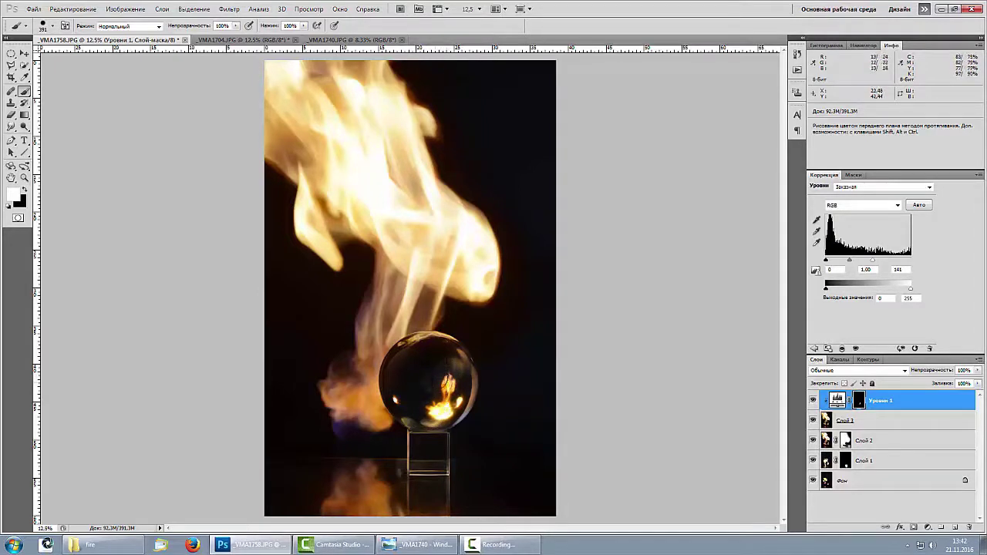
left_click_drag(424, 418, 437, 415)
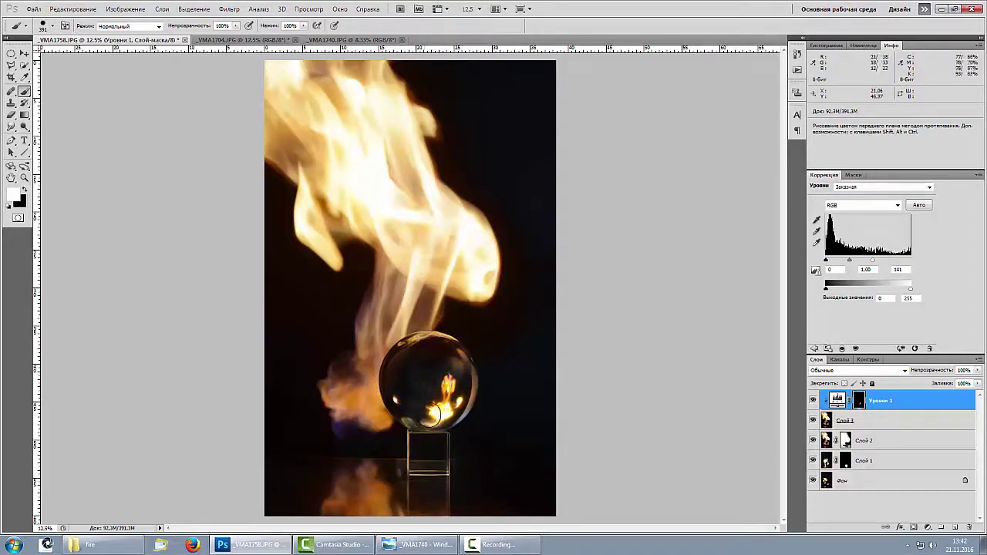
Paint the Levels mask black over the lower part of the flame reflection, and merge the adjustment into Слой 3.
left_click(25, 192)
left_click_drag(441, 412, 432, 416)
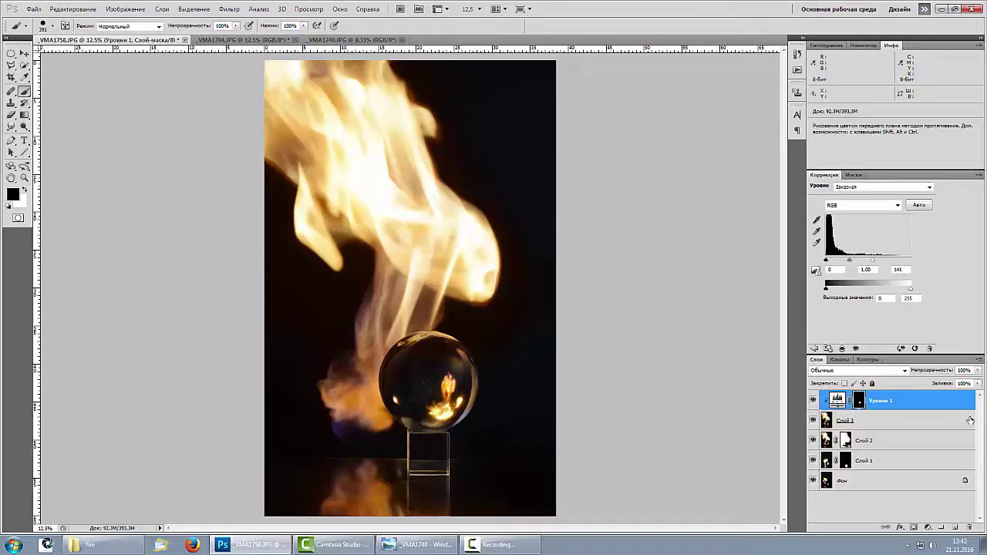
key("ctrl+plus")
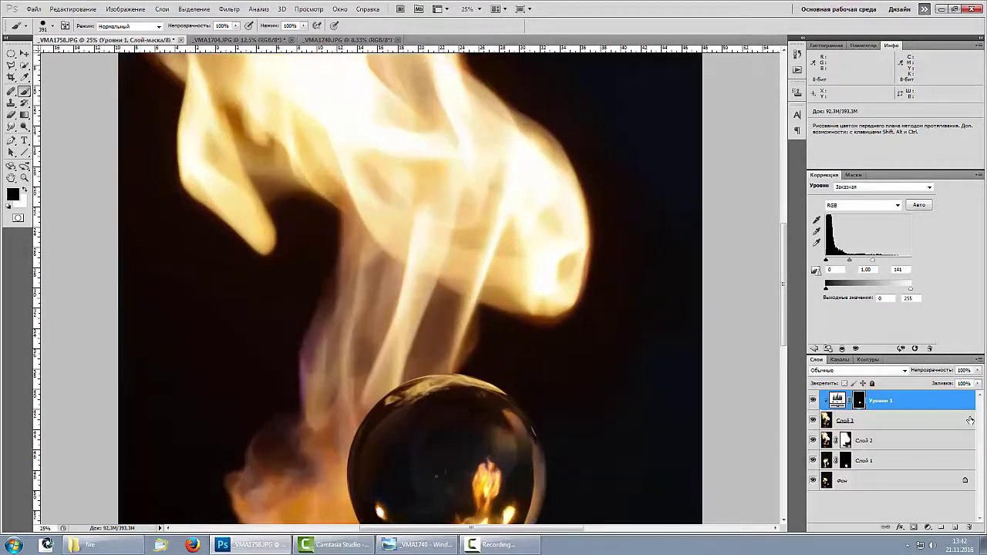
left_click_drag(363, 508, 302, 330)
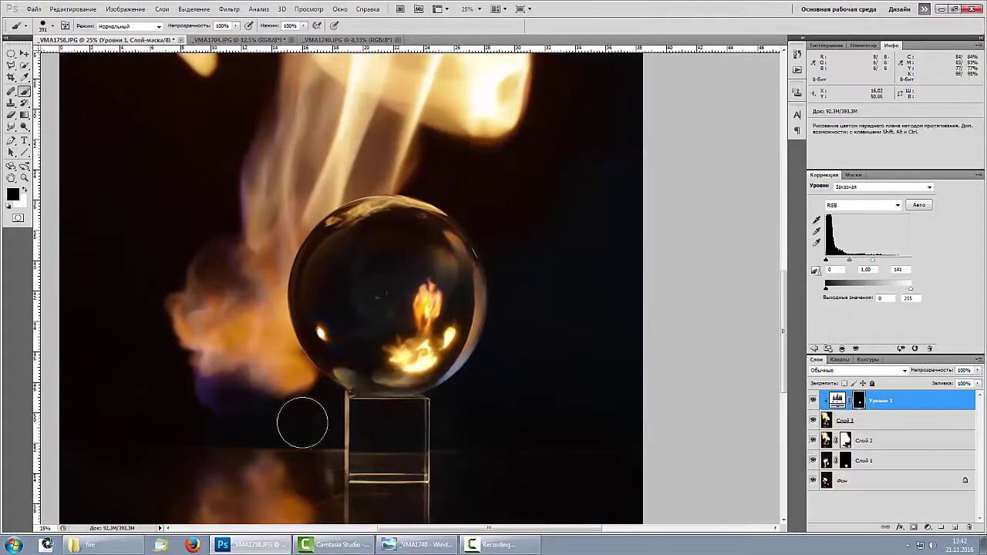
left_click(884, 402)
key("Delete")
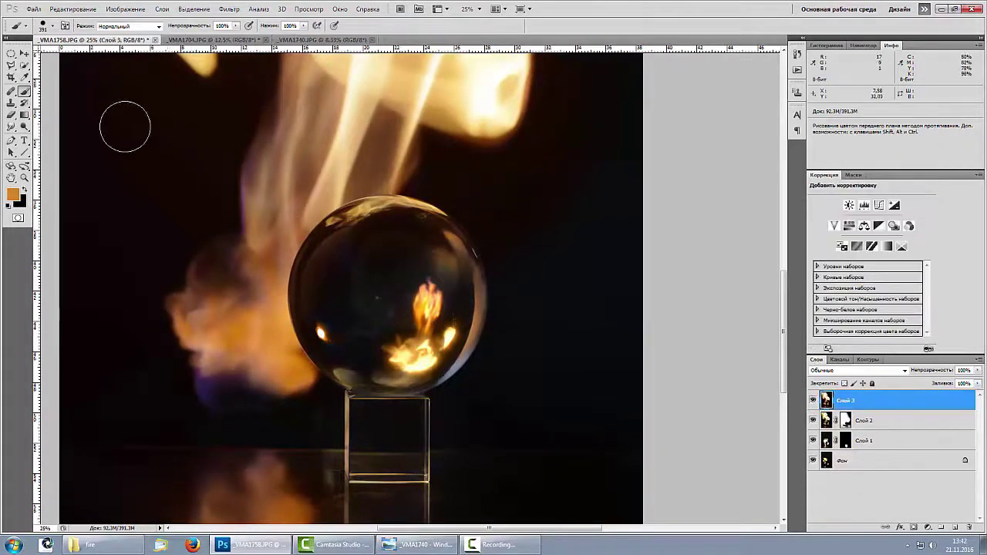
Darken the centre of the sphere's interior on Слой 3 using the Burn tool with its range set to Тени.
left_click(24, 127)
right_click(24, 127)
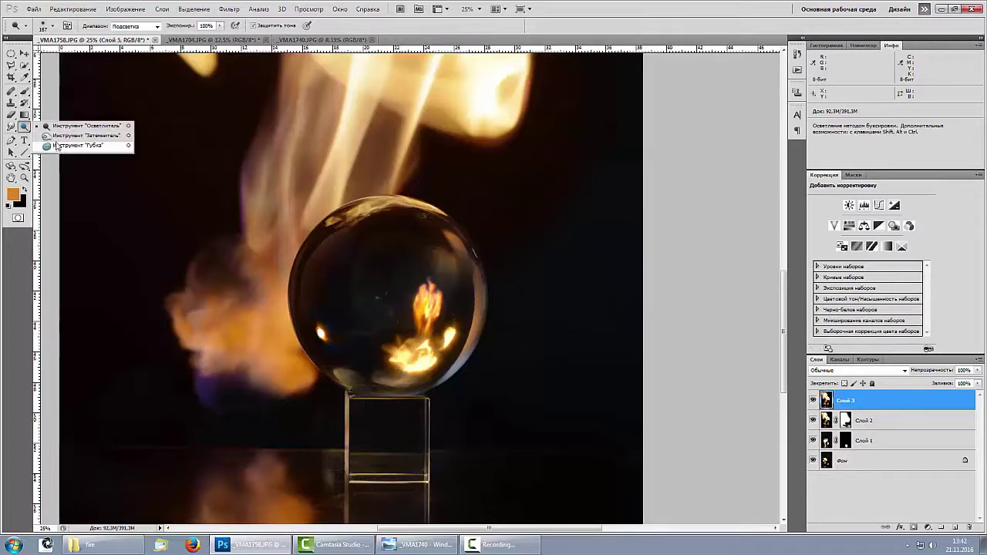
left_click(66, 136)
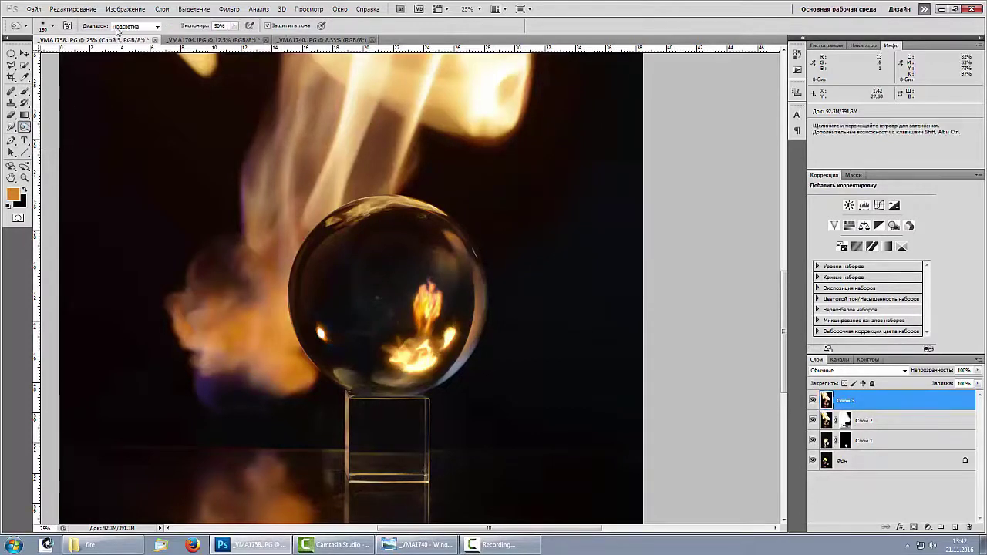
left_click(157, 27)
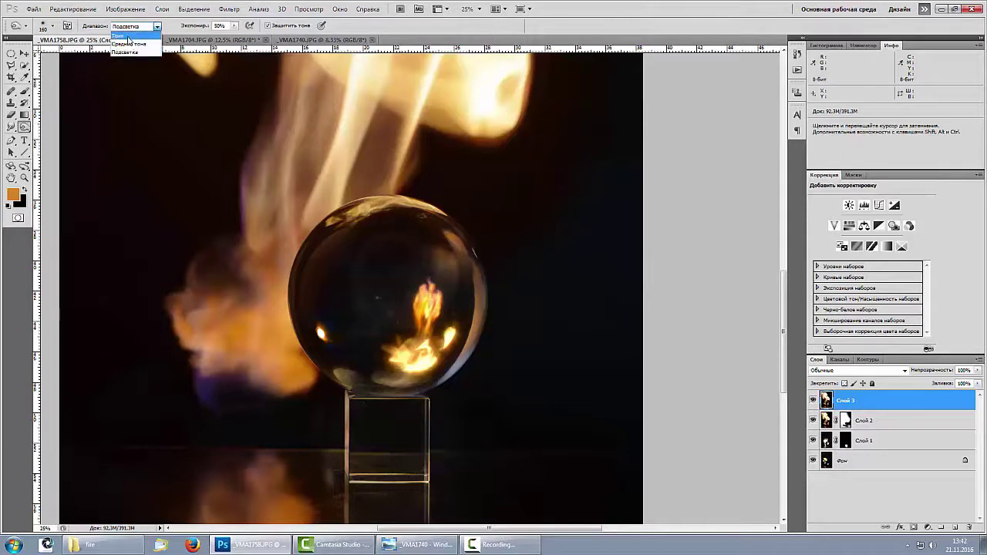
left_click(123, 36)
mouse_move(377, 299)
left_mouse_down()
mouse_move(393, 269)
mouse_move(390, 231)
mouse_move(411, 221)
mouse_move(411, 270)
mouse_move(393, 323)
mouse_move(351, 367)
mouse_move(333, 362)
mouse_move(335, 252)
mouse_move(364, 250)
left_mouse_up()
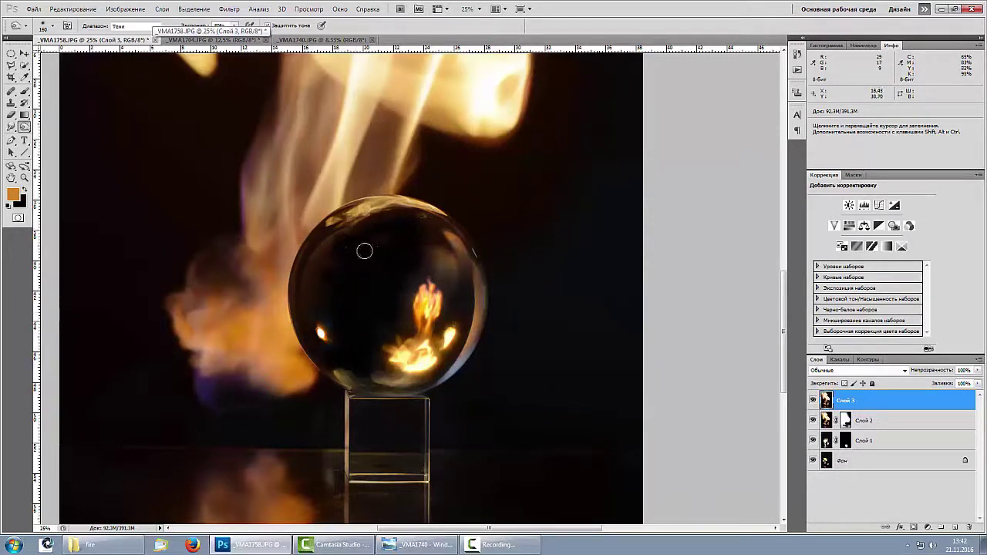
Enlarge the Burn brush to 349 pixels and raise its exposure to 100% for darkening the sphere's interior.
right_click(423, 274)
left_click_drag(504, 298, 515, 297)
left_click_drag(199, 27, 231, 27)
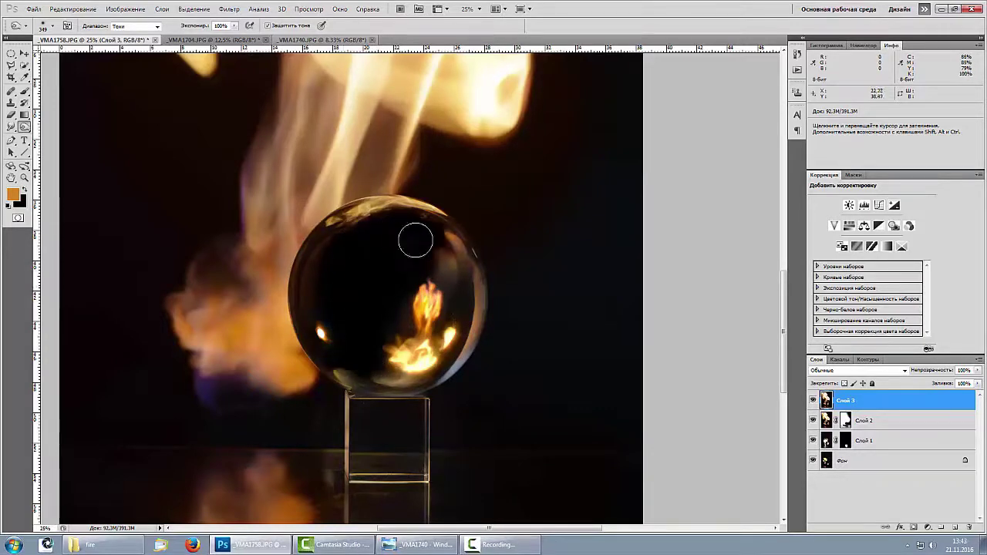
Examine the darkened sphere within the whole composite and in close-up.
key("ctrl+minus")
key("ctrl+minus")
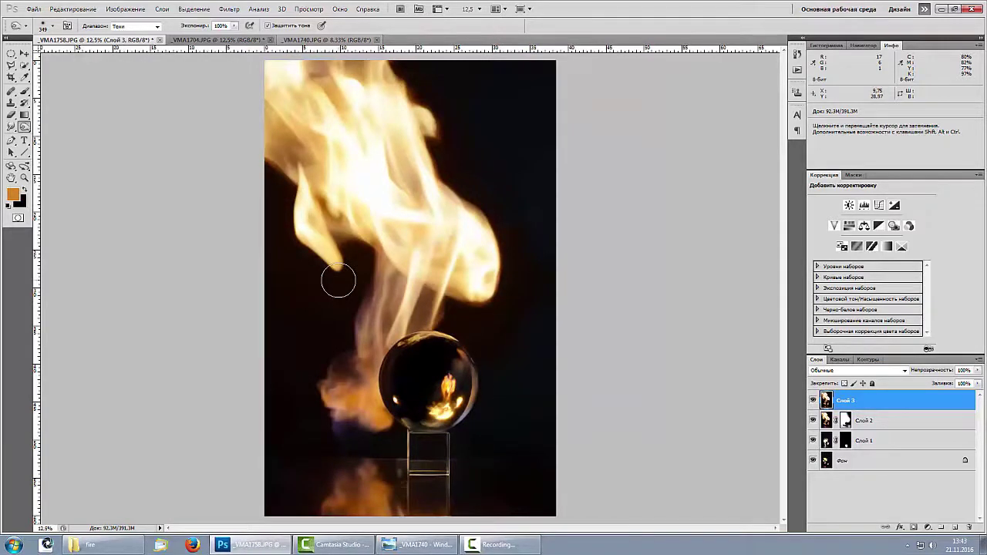
key("ctrl+minus")
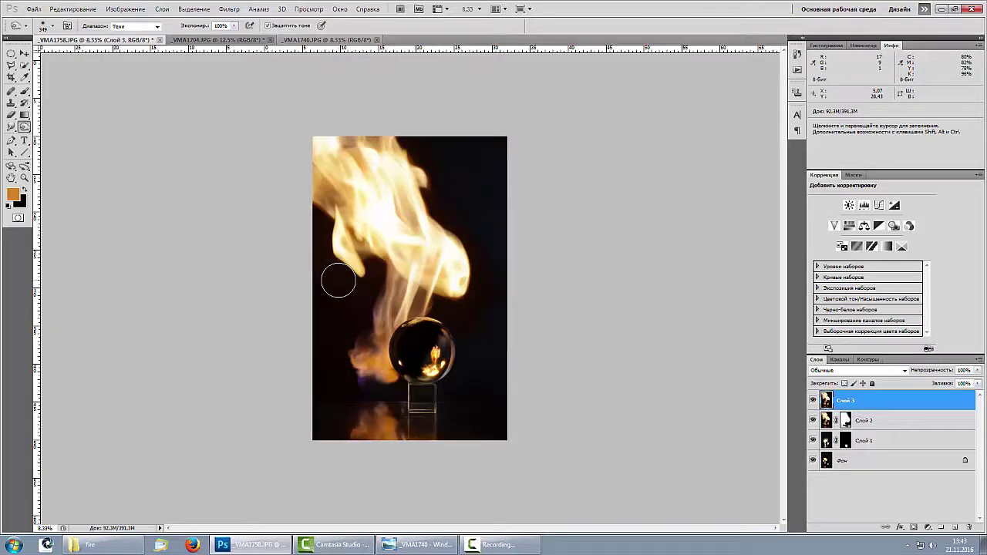
key("ctrl+plus")
key("ctrl+plus")
key("ctrl+plus")
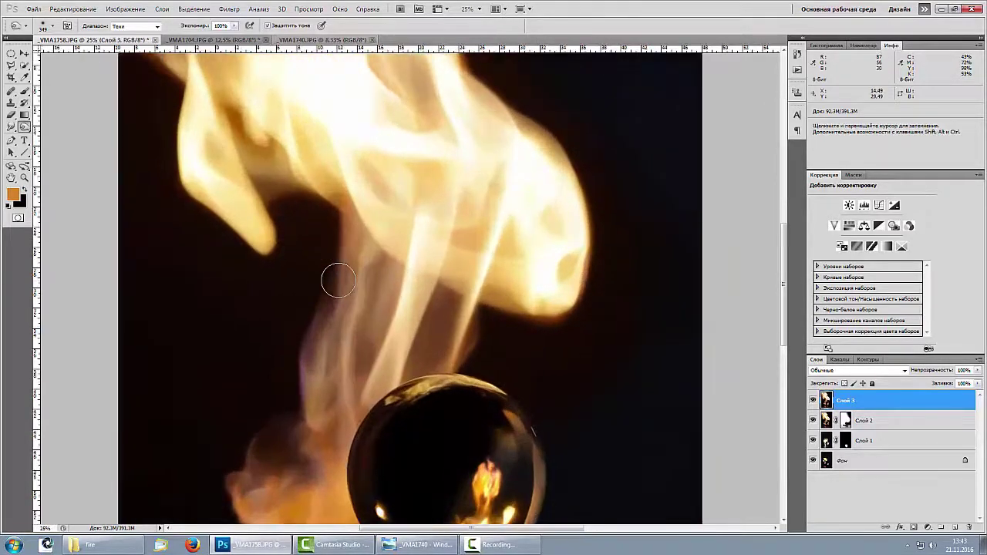
left_click_drag(394, 346, 344, 84)
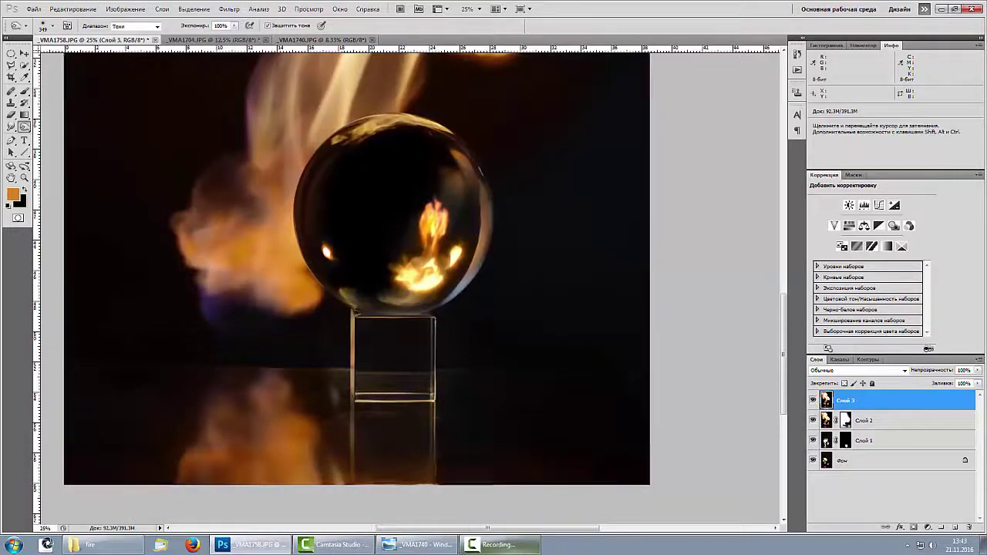
Select the strip across the glass cube's lower part, stretch it upward to about 115% height, and deselect it.
key("ctrl+plus")
mouse_move(11, 53)
left_mouse_down()
mouse_move(34, 61)
mouse_move(70, 53)
left_mouse_up()
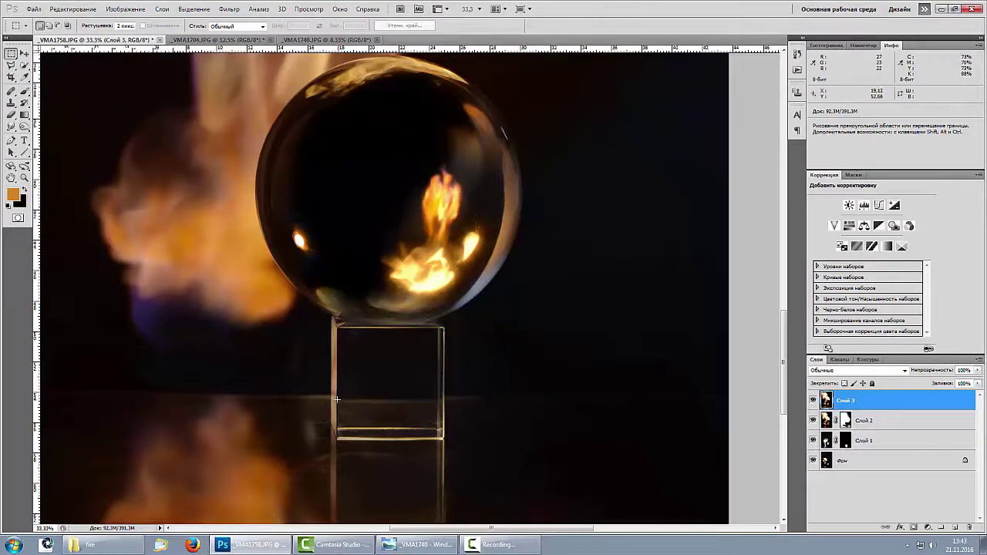
left_click_drag(337, 399, 442, 429)
key("ctrl+t")
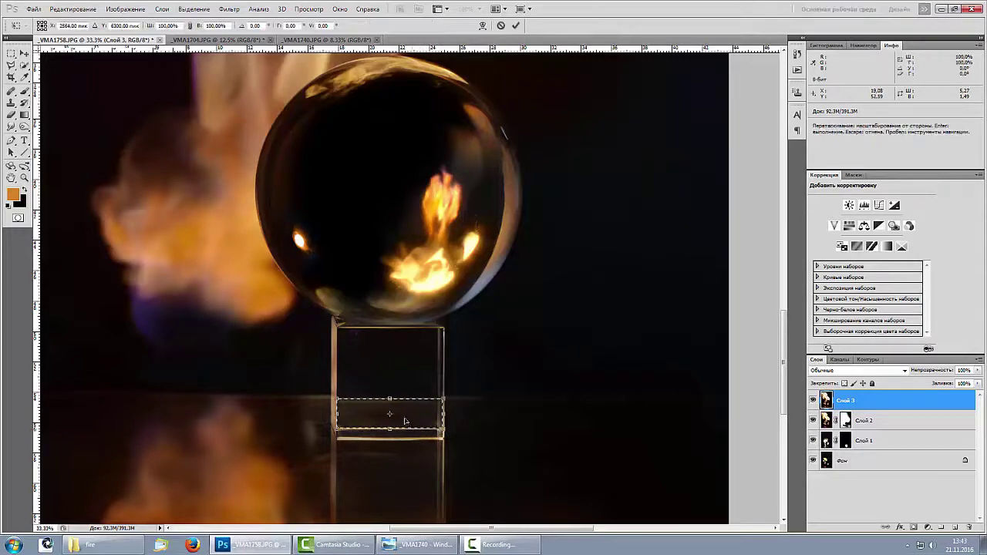
mouse_move(391, 399)
left_mouse_down()
mouse_move(391, 377)
mouse_move(390, 393)
left_mouse_up()
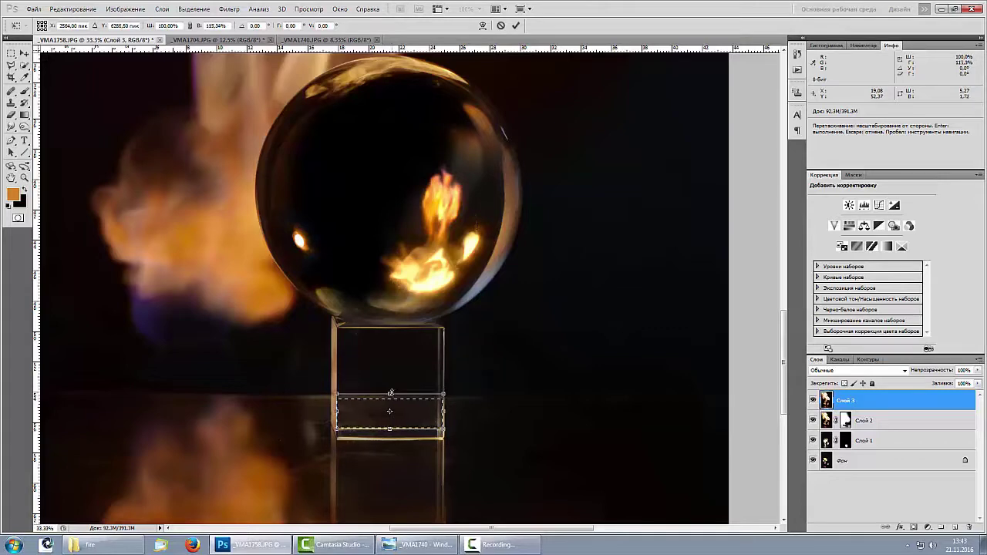
key("Return")
key("ctrl+d")
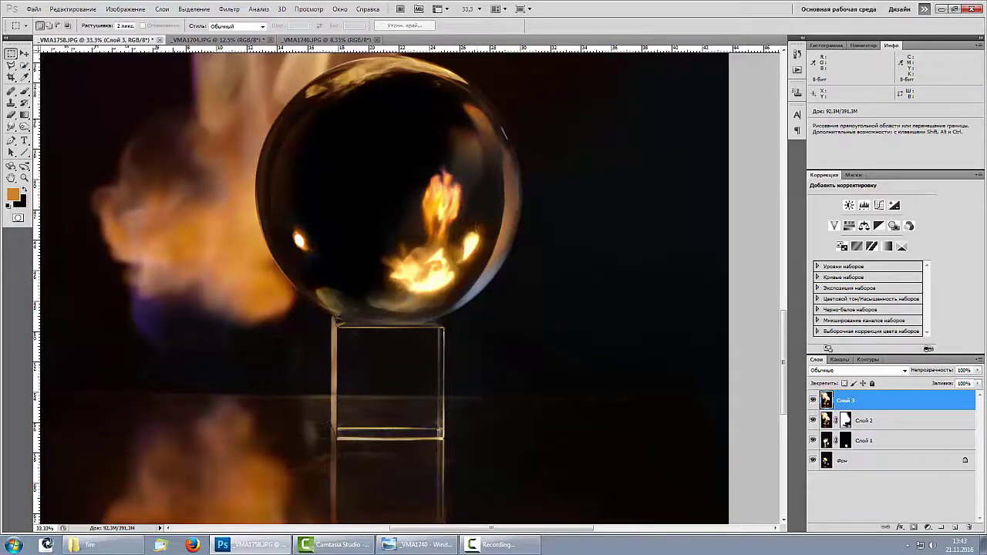
Patch the light smudge on the table beside the cube's left edge with clean dark background from the right side.
key("ctrl+minus")
key("ctrl+minus")
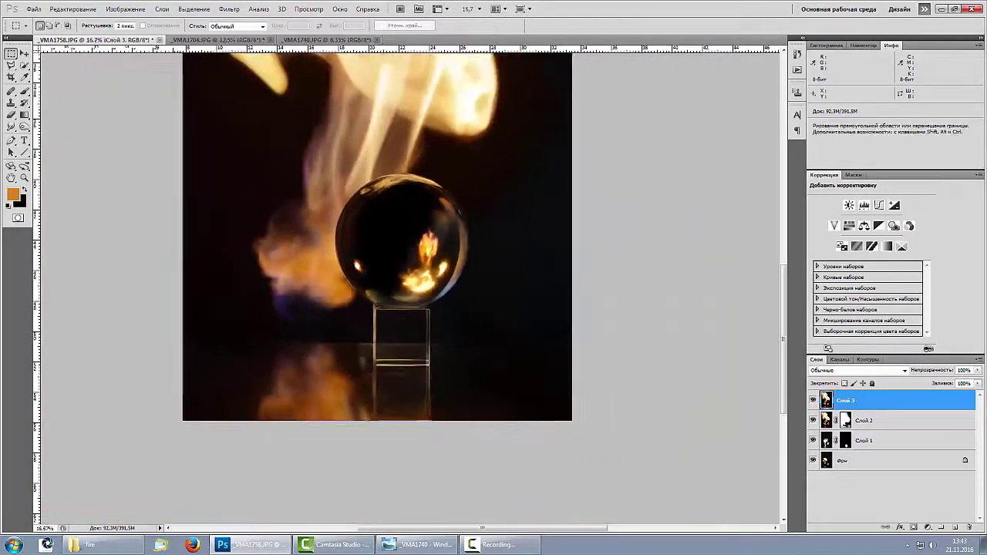
key("ctrl+plus")
key("ctrl+plus")
key("ctrl+plus")
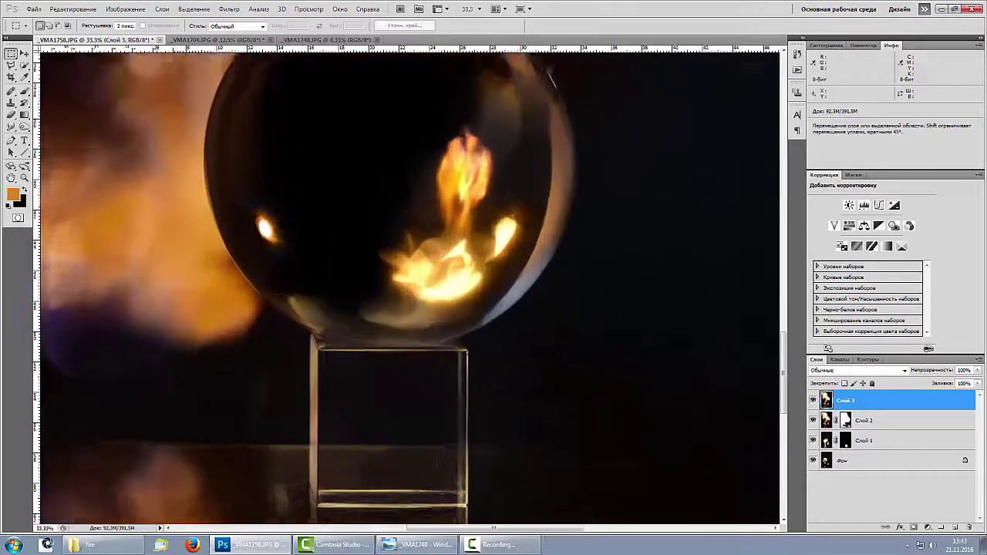
left_click_drag(636, 343, 698, 194)
key("space")
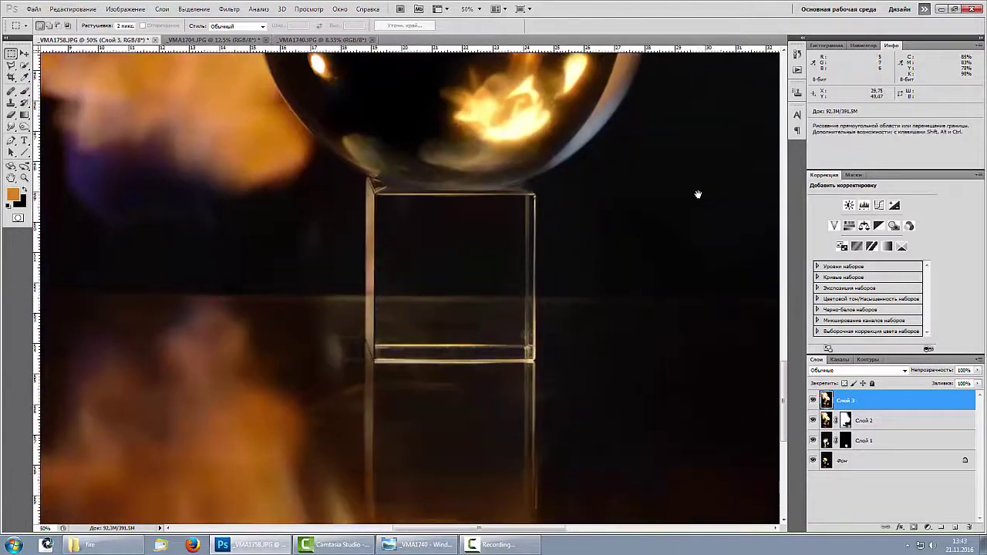
right_click(16, 91)
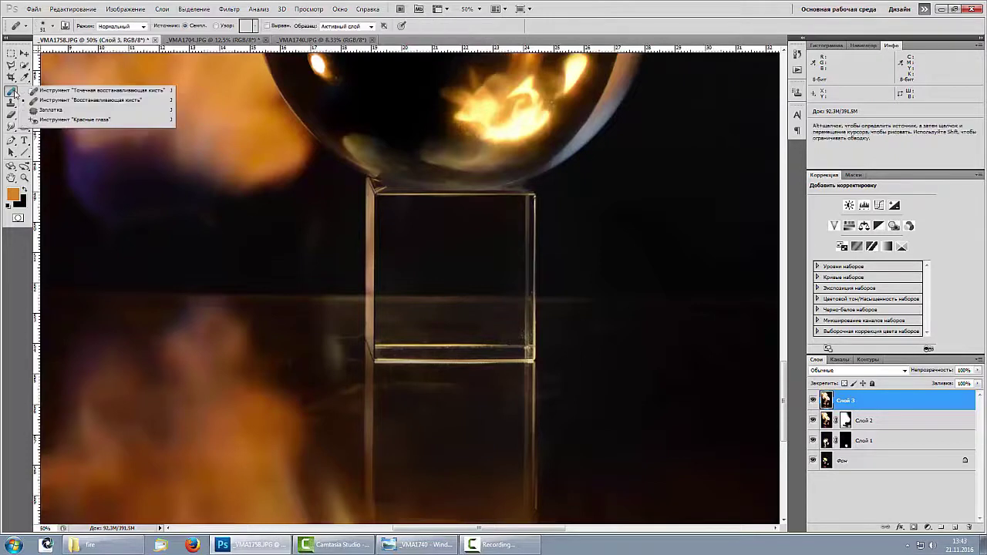
left_click(73, 113)
mouse_move(329, 325)
left_mouse_down()
mouse_move(348, 363)
mouse_move(336, 330)
mouse_move(440, 384)
mouse_move(694, 361)
left_mouse_up()
key("ctrl+d")
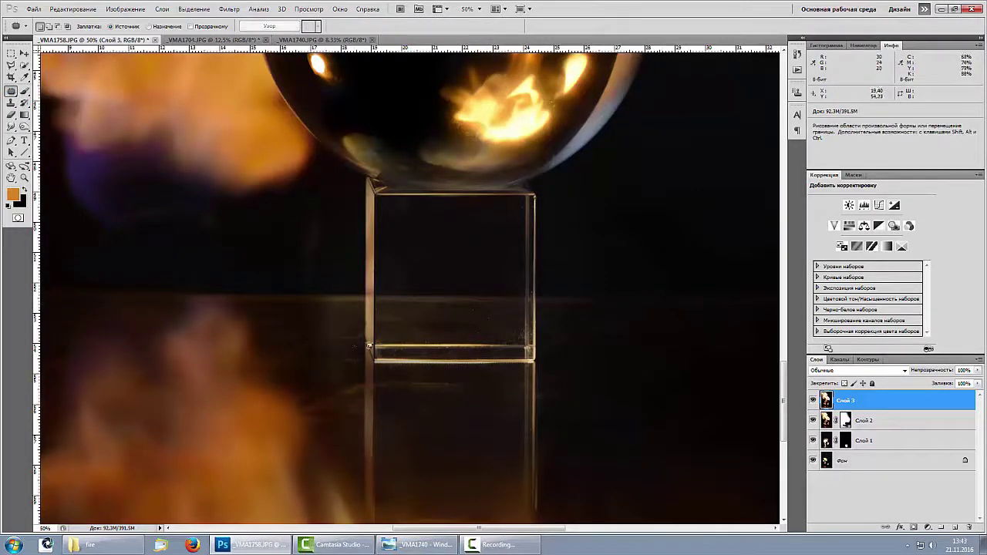
Patch the remaining marks by the cube's left edge and inside its lower part with clean dark table areas.
mouse_move(353, 321)
left_mouse_down()
mouse_move(292, 359)
mouse_move(334, 381)
mouse_move(355, 341)
mouse_move(626, 350)
mouse_move(657, 316)
left_mouse_up()
key("ctrl+d")
mouse_move(385, 315)
left_mouse_down()
mouse_move(555, 320)
mouse_move(632, 308)
left_mouse_up()
key("ctrl+d")
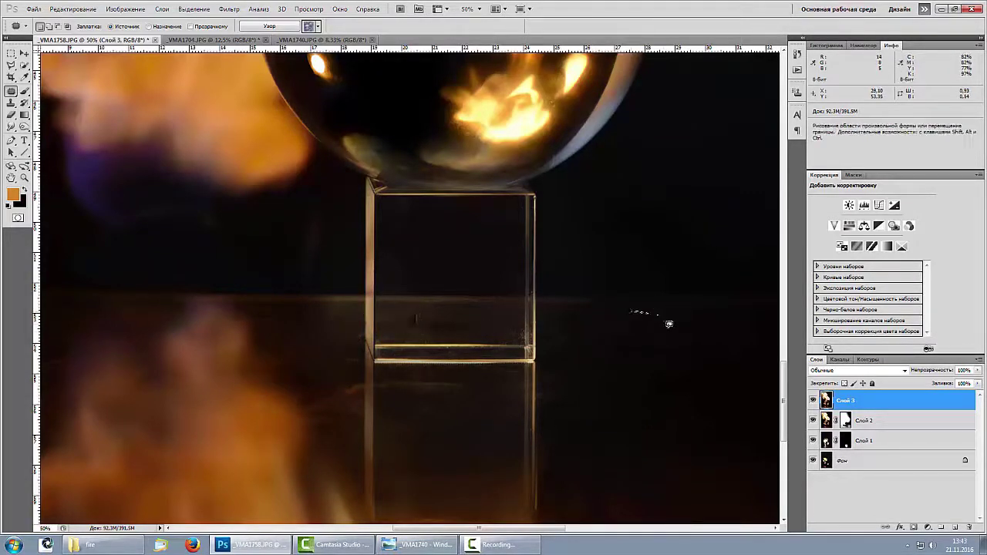
Patch the small dark mark inside the cube's lower part with clean dark table and deselect the patched area.
mouse_move(447, 315)
left_mouse_down()
mouse_move(436, 323)
mouse_move(485, 318)
mouse_move(700, 351)
left_mouse_up()
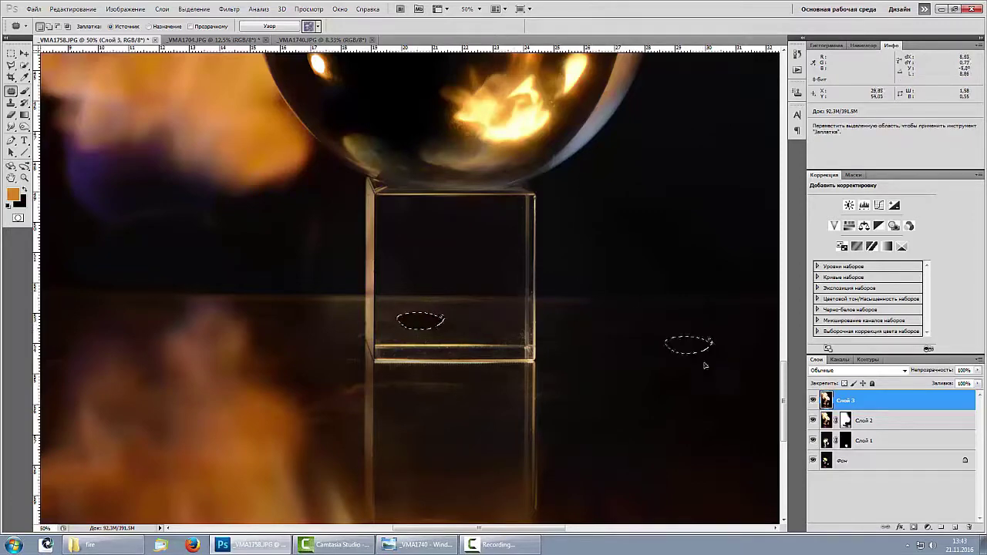
key("ctrl+d")
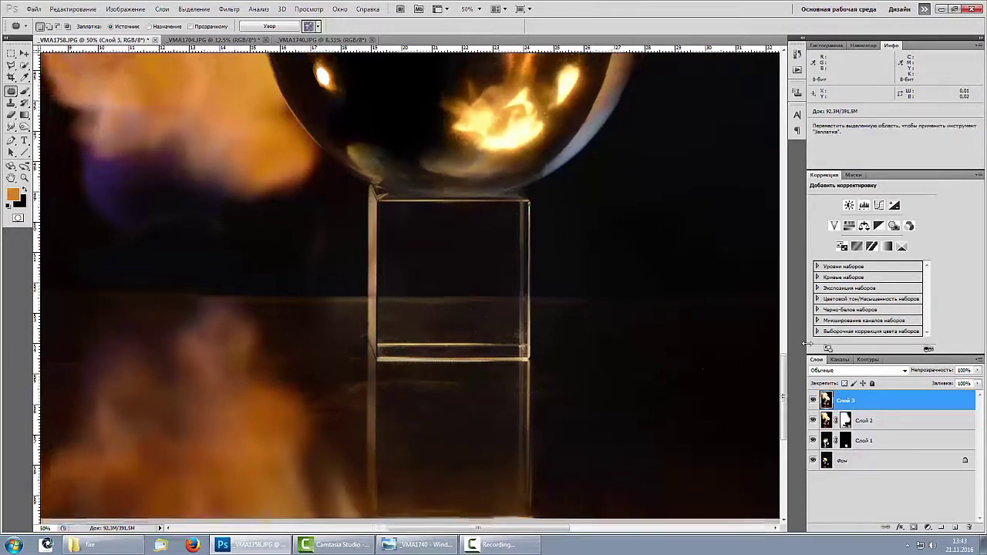
key("ctrl+minus")
key("ctrl+minus")
key("ctrl+minus")
key("ctrl+minus")
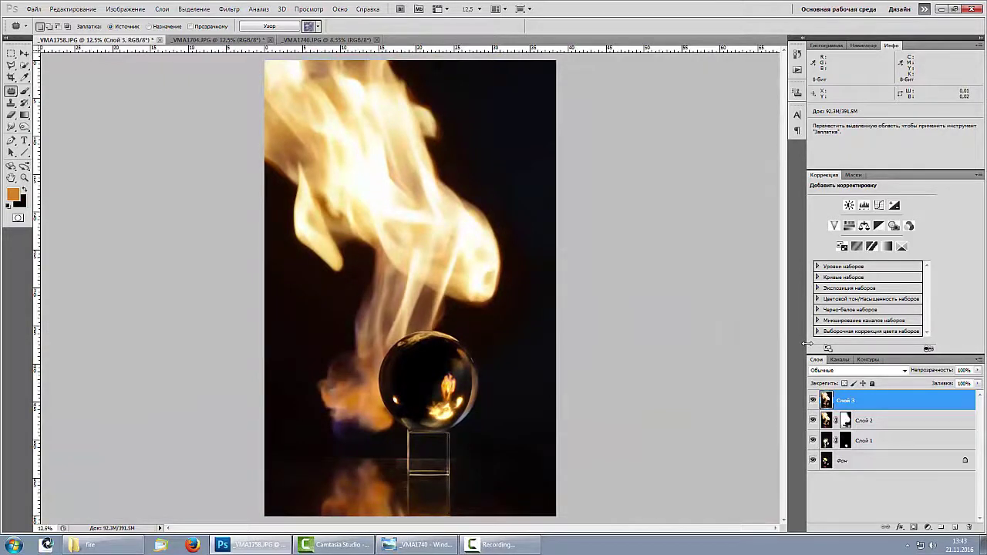
key("ctrl+minus")
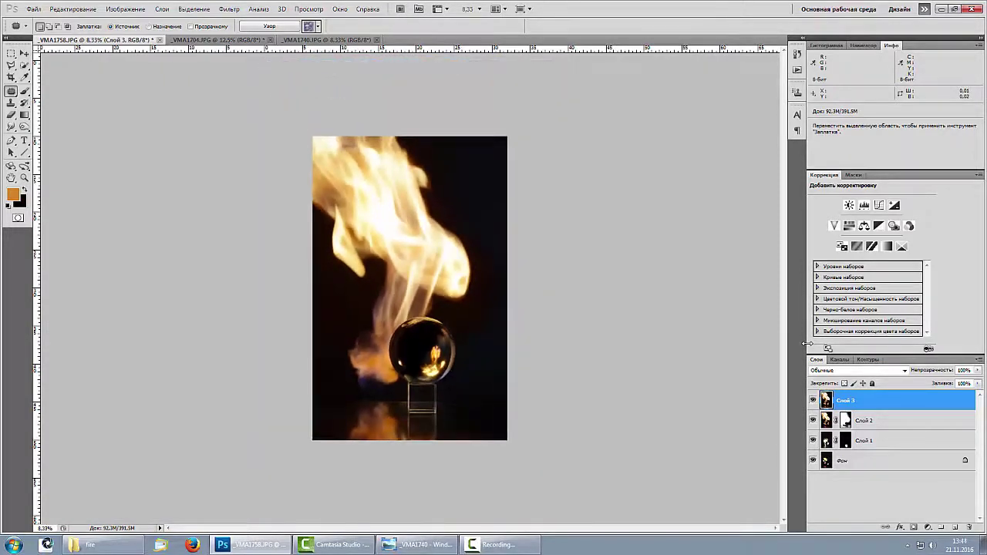
key("ctrl+plus")
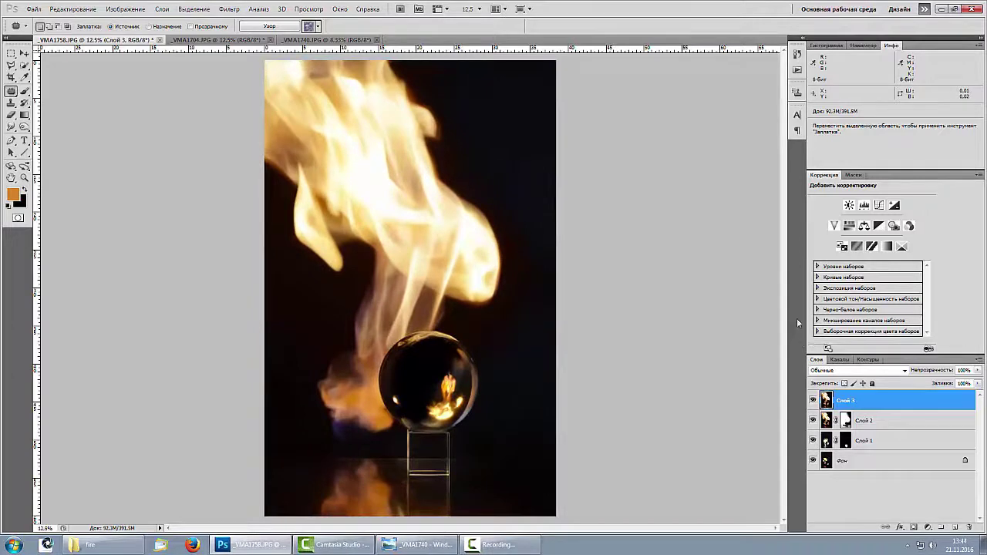
Duplicate layer Слой 3 and add a Levels adjustment clipped to the copy, with the RGB midtone set to 0.27.
left_click_drag(881, 403, 953, 528)
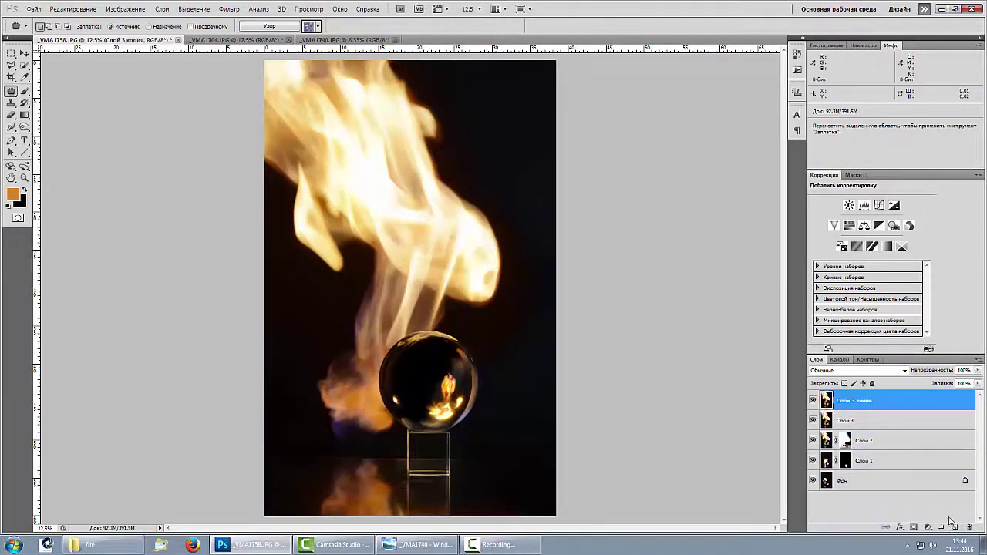
left_click(864, 206)
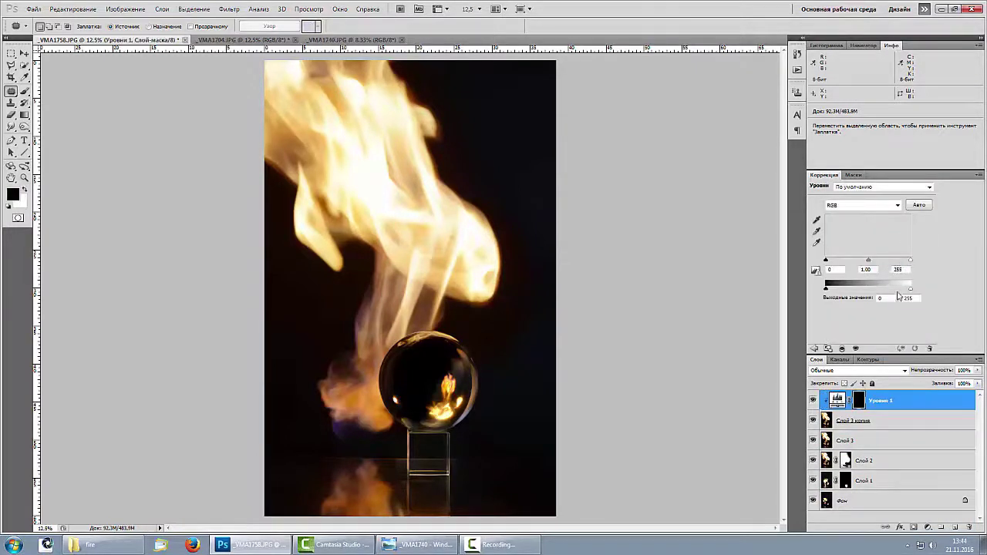
left_click_drag(919, 405, 969, 527)
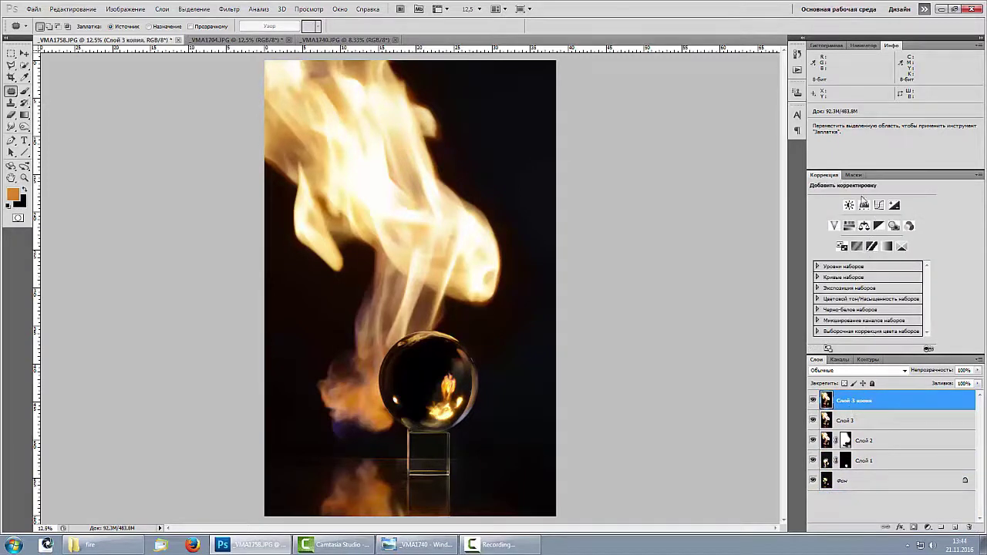
left_click(863, 206)
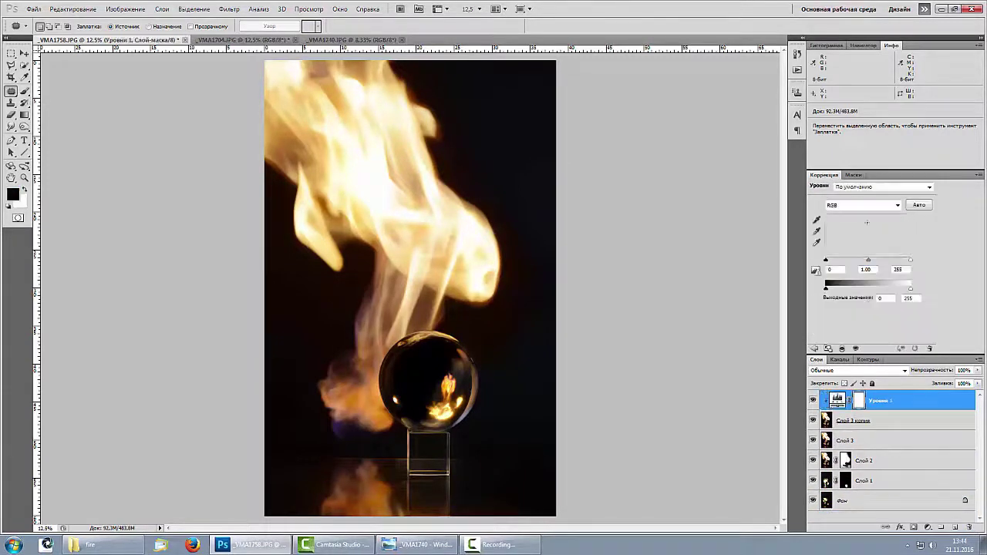
left_click_drag(869, 261, 895, 263)
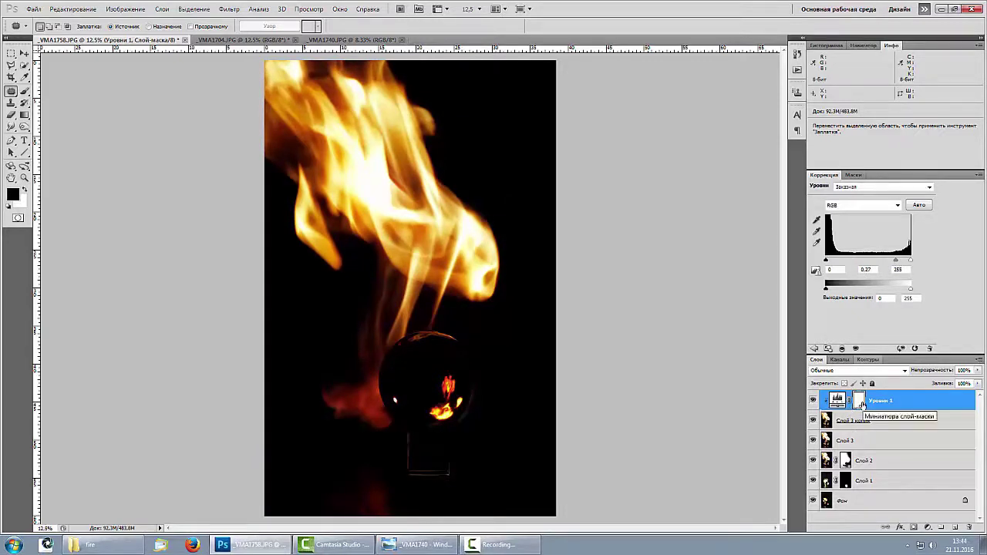
Invert the Levels mask and paint it with a white brush at 37% opacity to darken details in the flame's rounded right end.
key("ctrl+i")
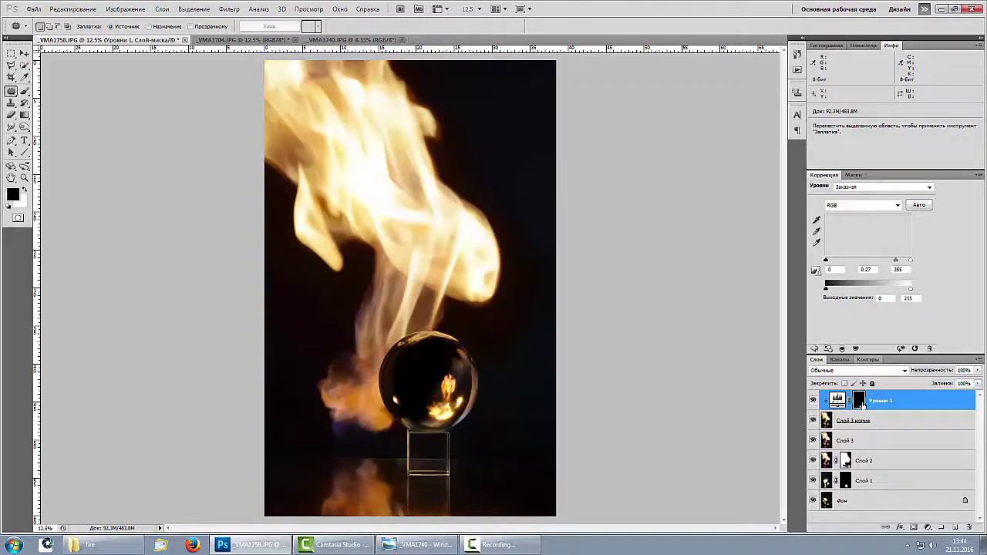
left_click(25, 91)
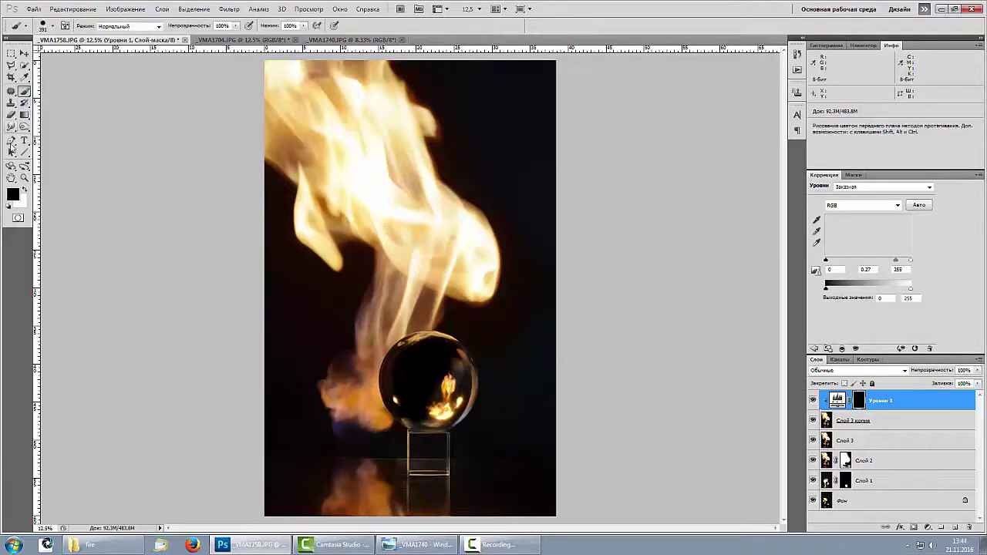
left_click(24, 190)
left_click_drag(199, 26, 168, 31)
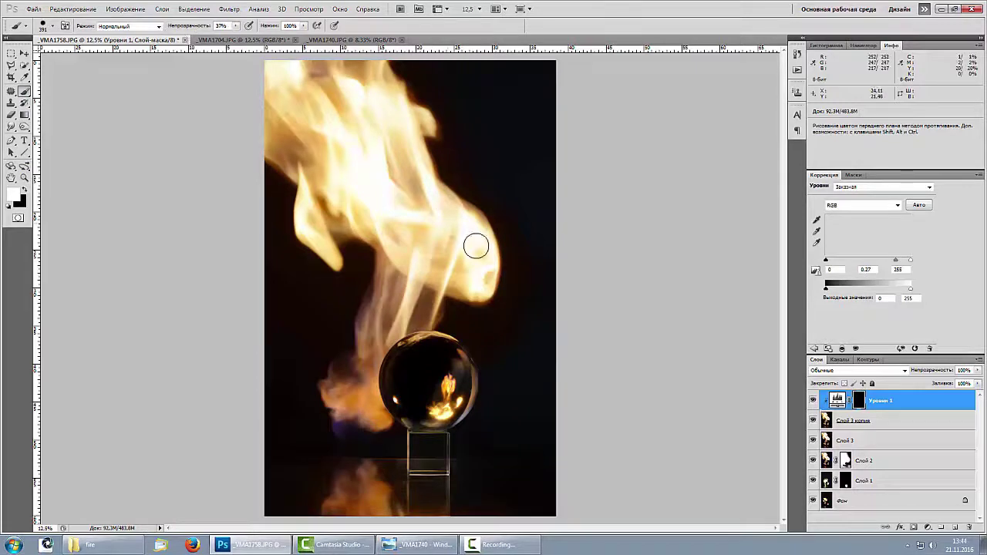
mouse_move(469, 252)
left_mouse_down()
mouse_move(448, 259)
mouse_move(477, 284)
left_mouse_up()
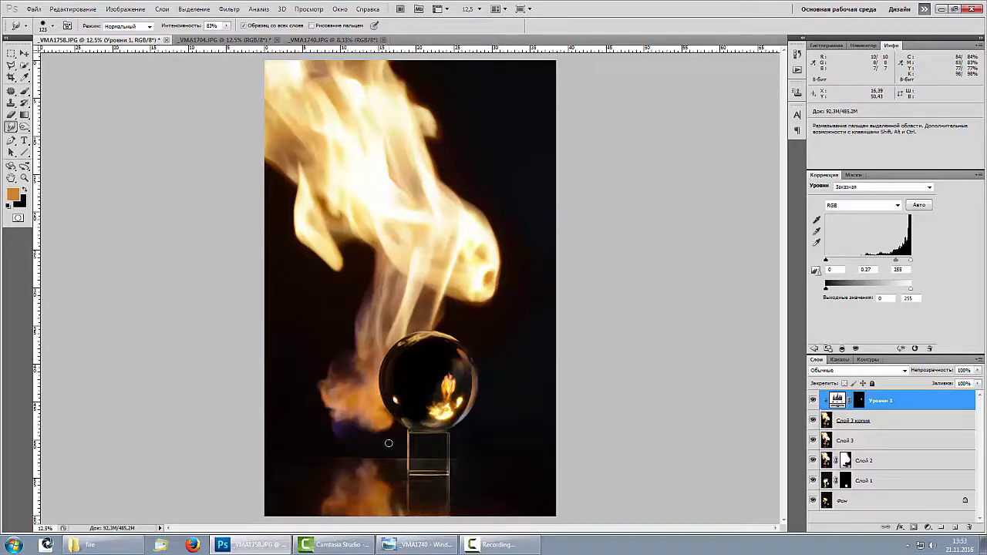
key("ctrl+minus")
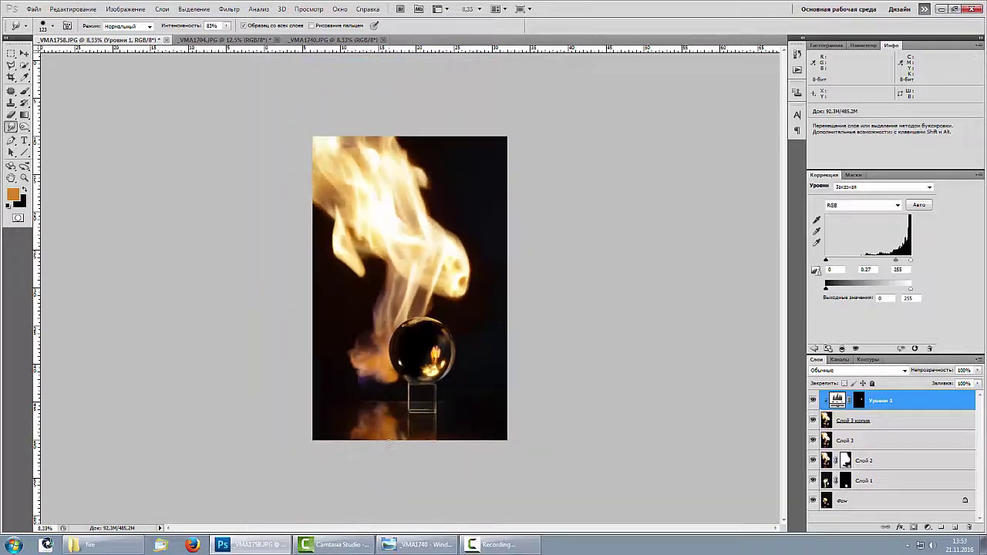
key("ctrl+plus")
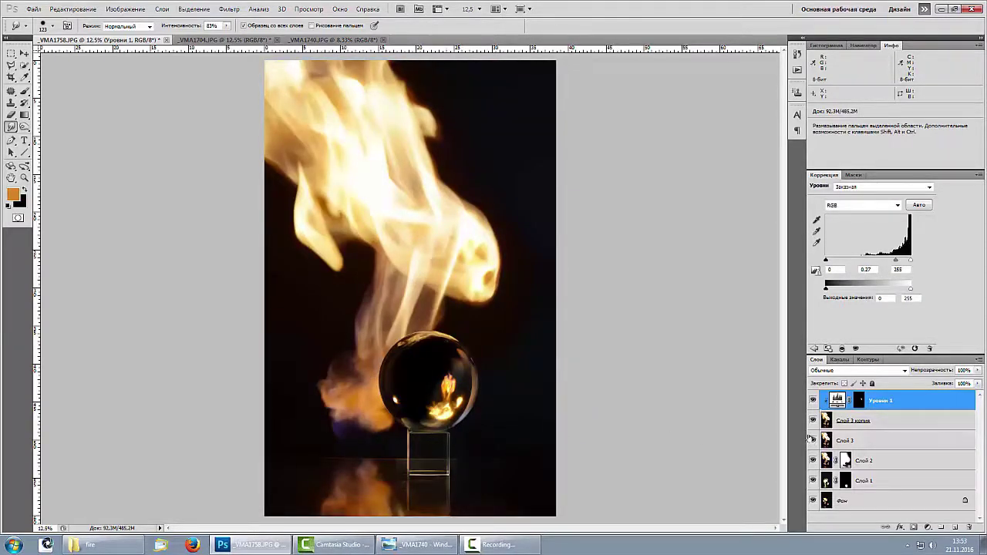
key("ctrl+minus")
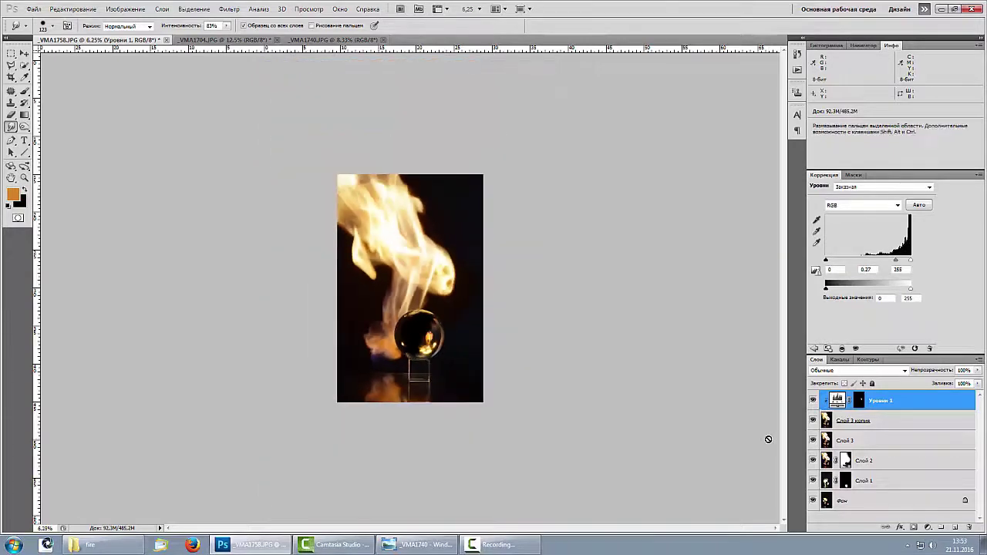